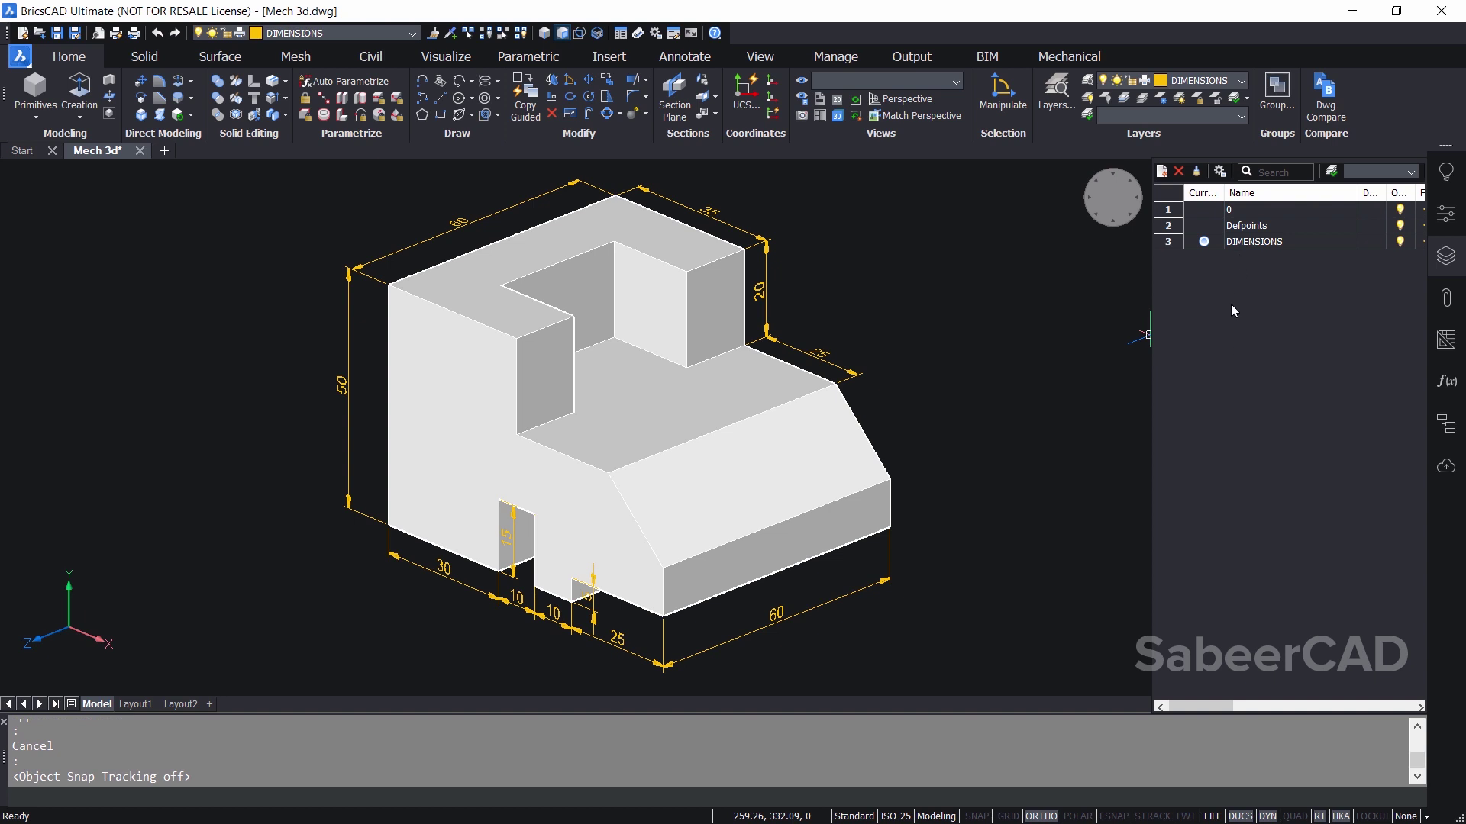
# Step: Make layer 0 current and turn off the DIMENSIONS and Defpoints layers
pyautogui.click(1204, 209)
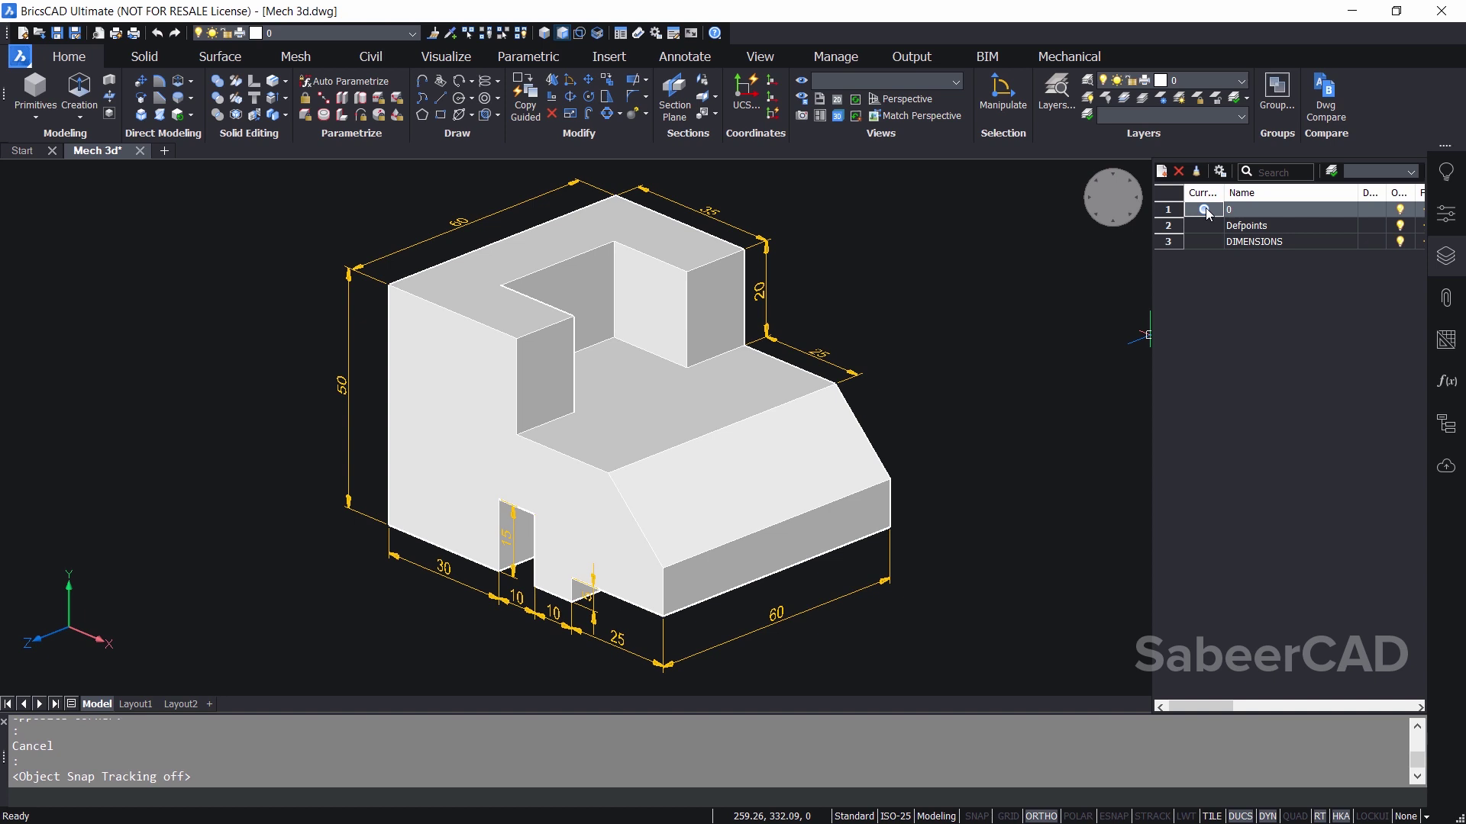
pyautogui.click(1400, 242)
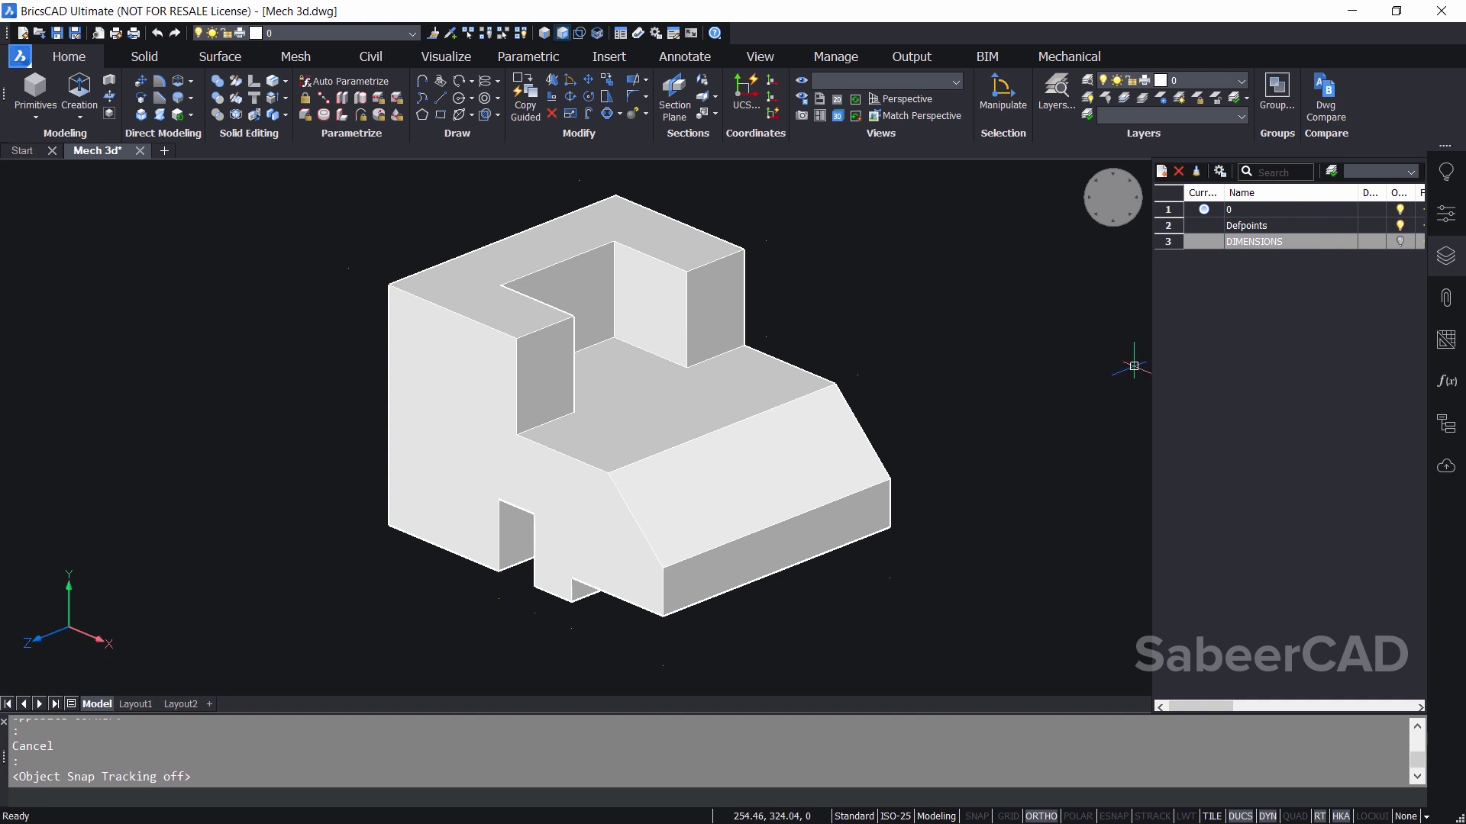
pyautogui.click(1400, 228)
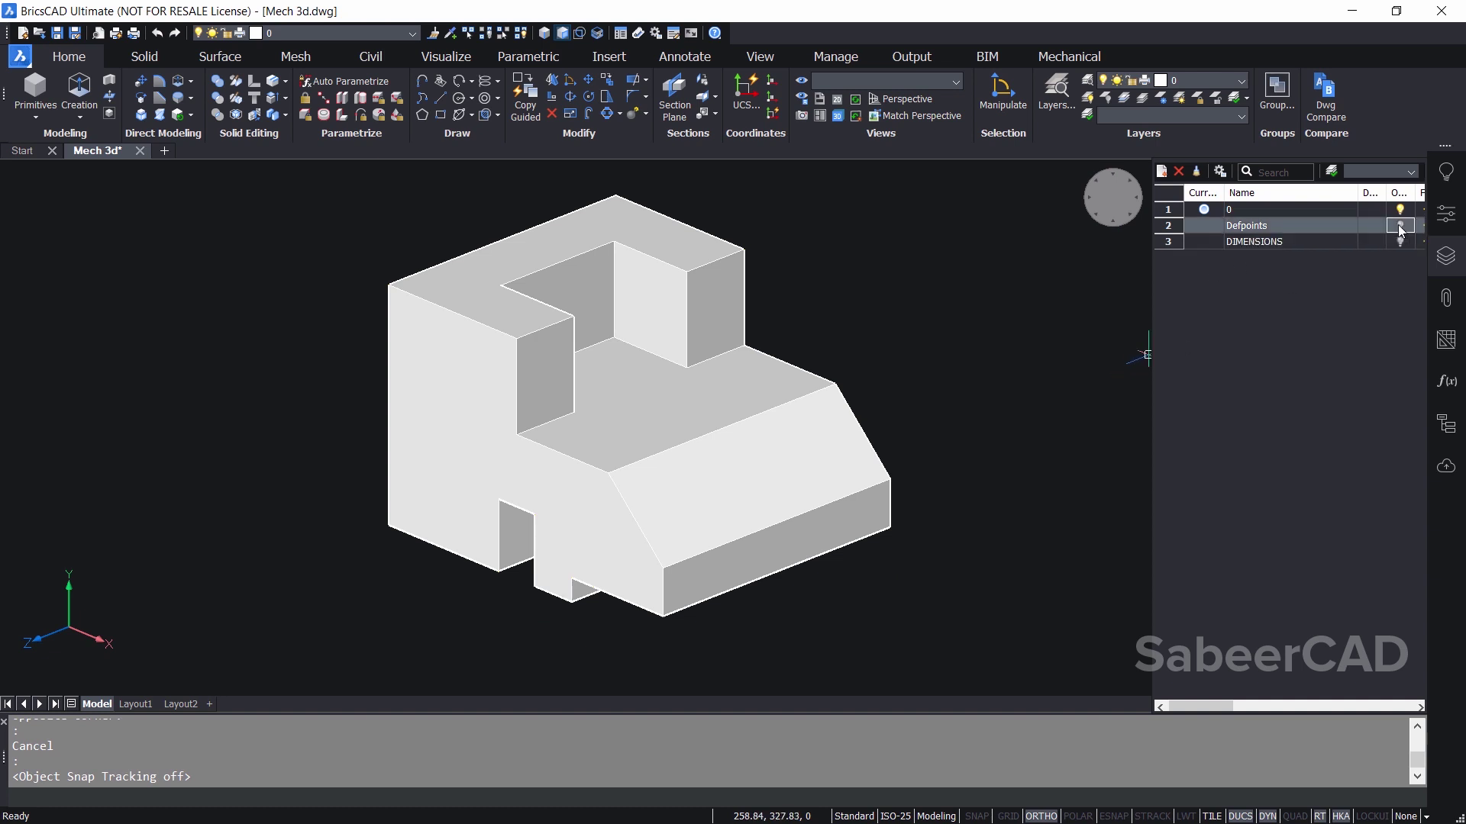
# Step: Save all open drawings
pyautogui.click(21, 57)
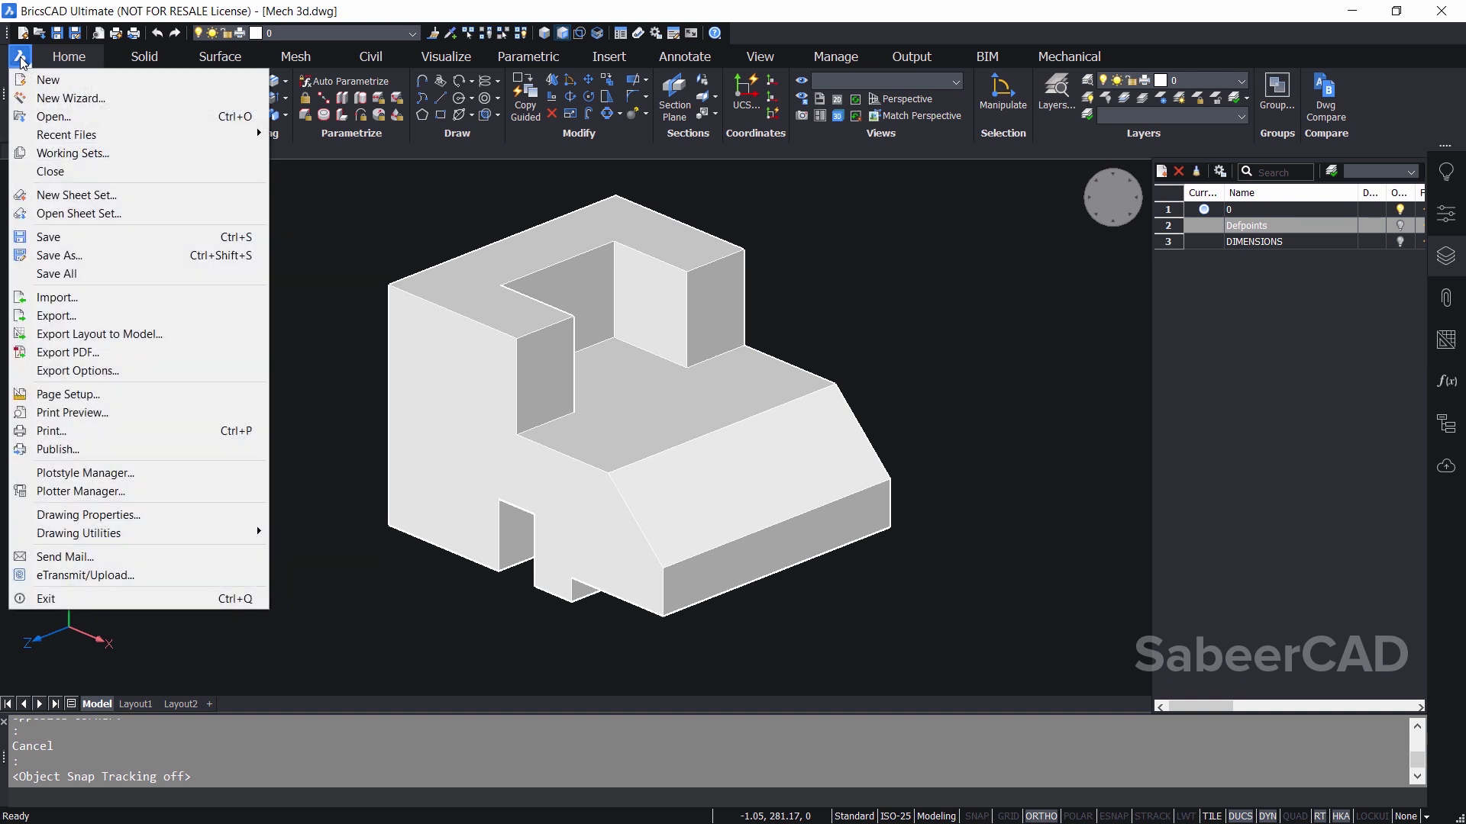
pyautogui.click(46, 273)
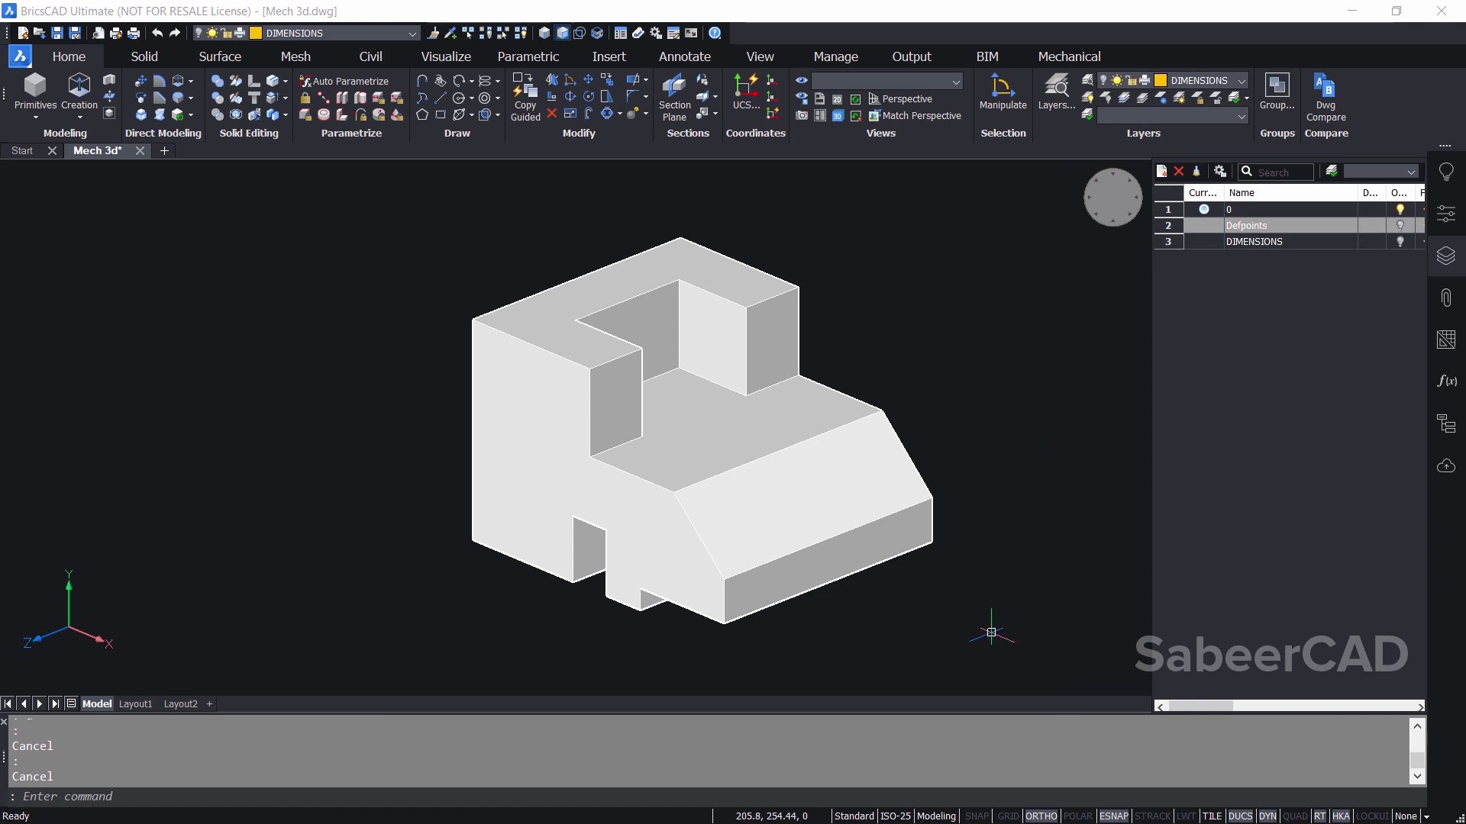
# Step: Switch the workspace from Modeling to Mechanical
pyautogui.click(933, 816)
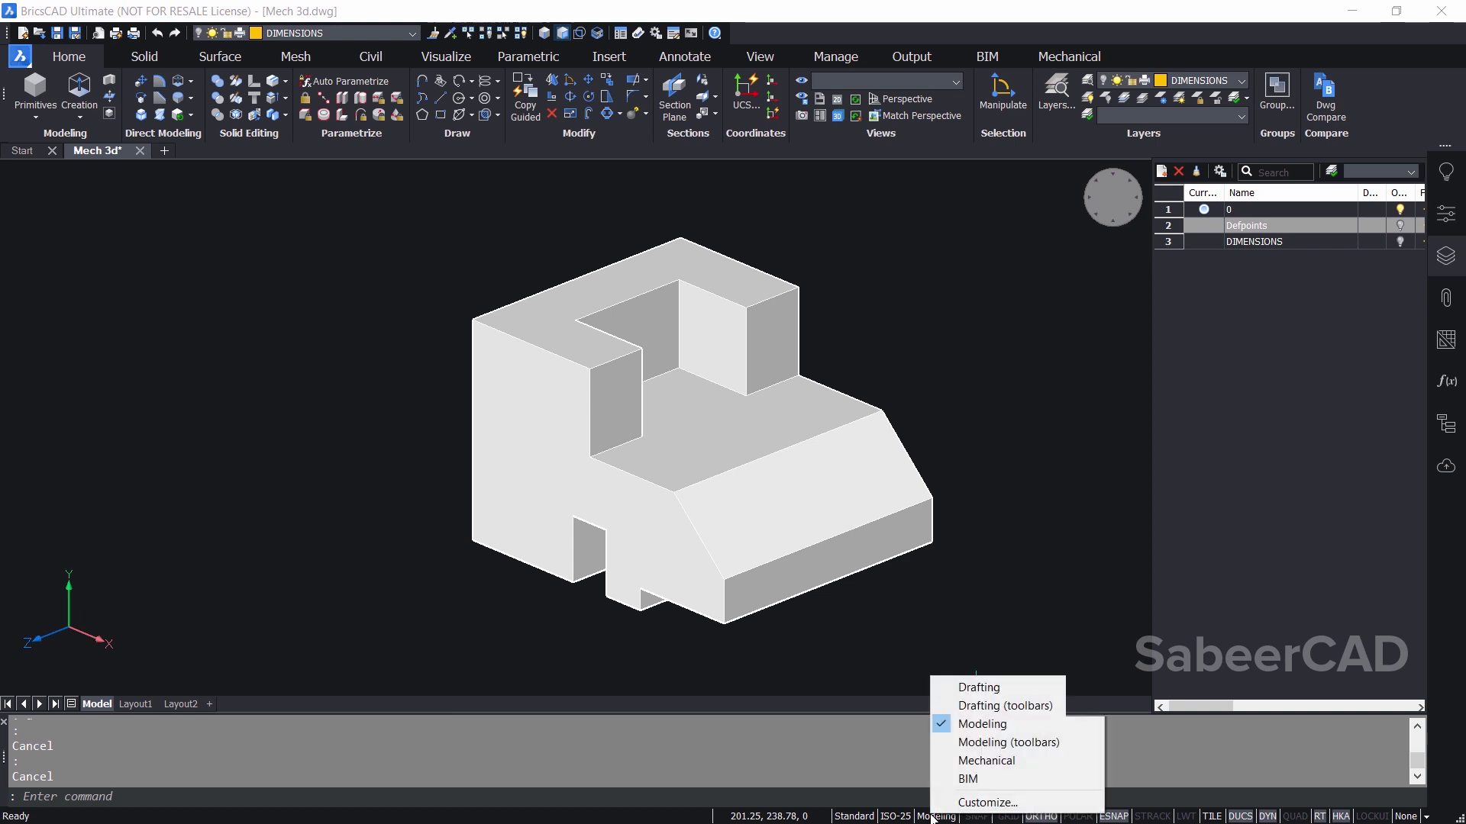
pyautogui.click(980, 767)
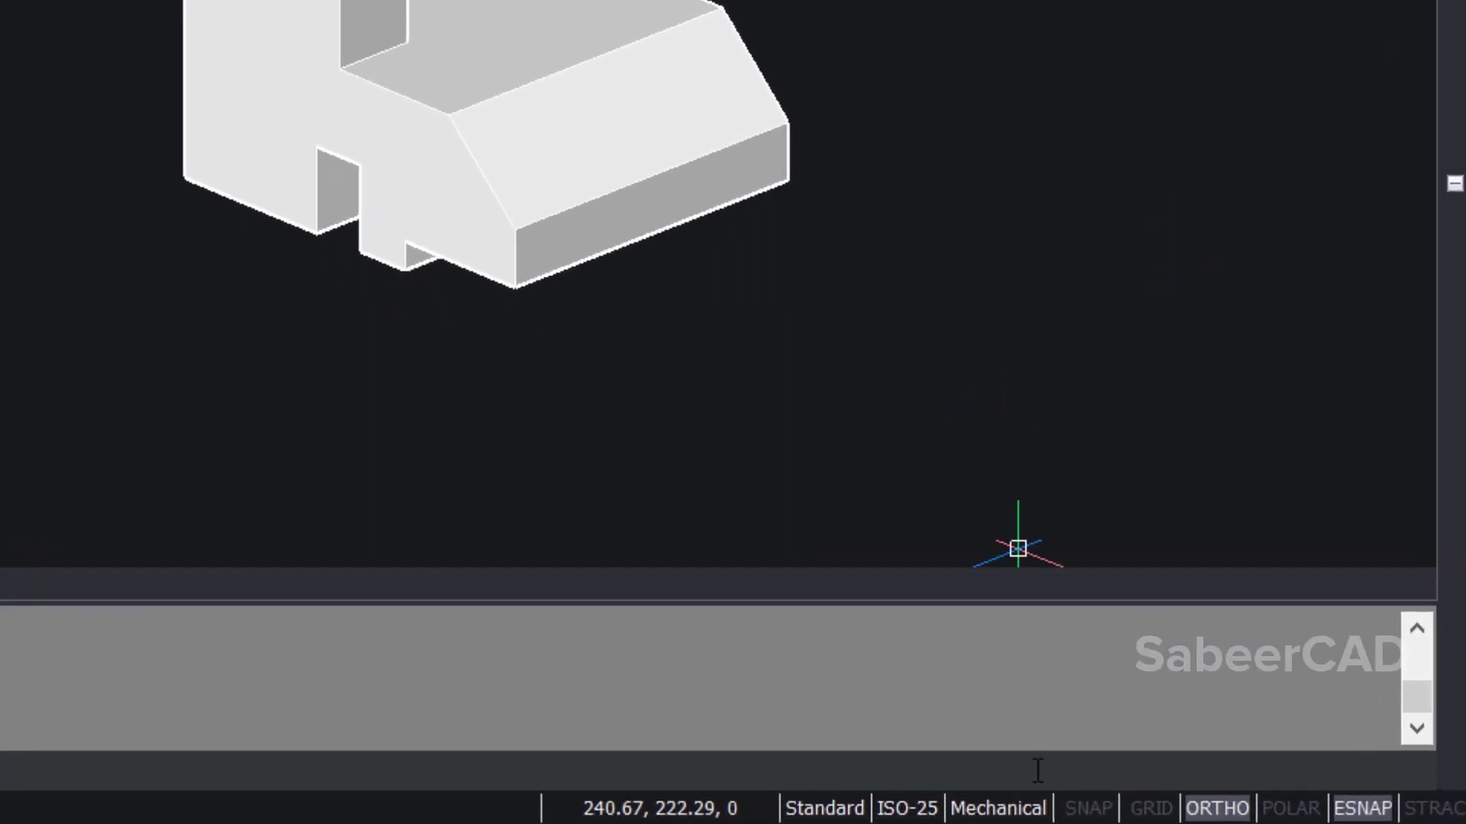
pyautogui.click(1016, 810)
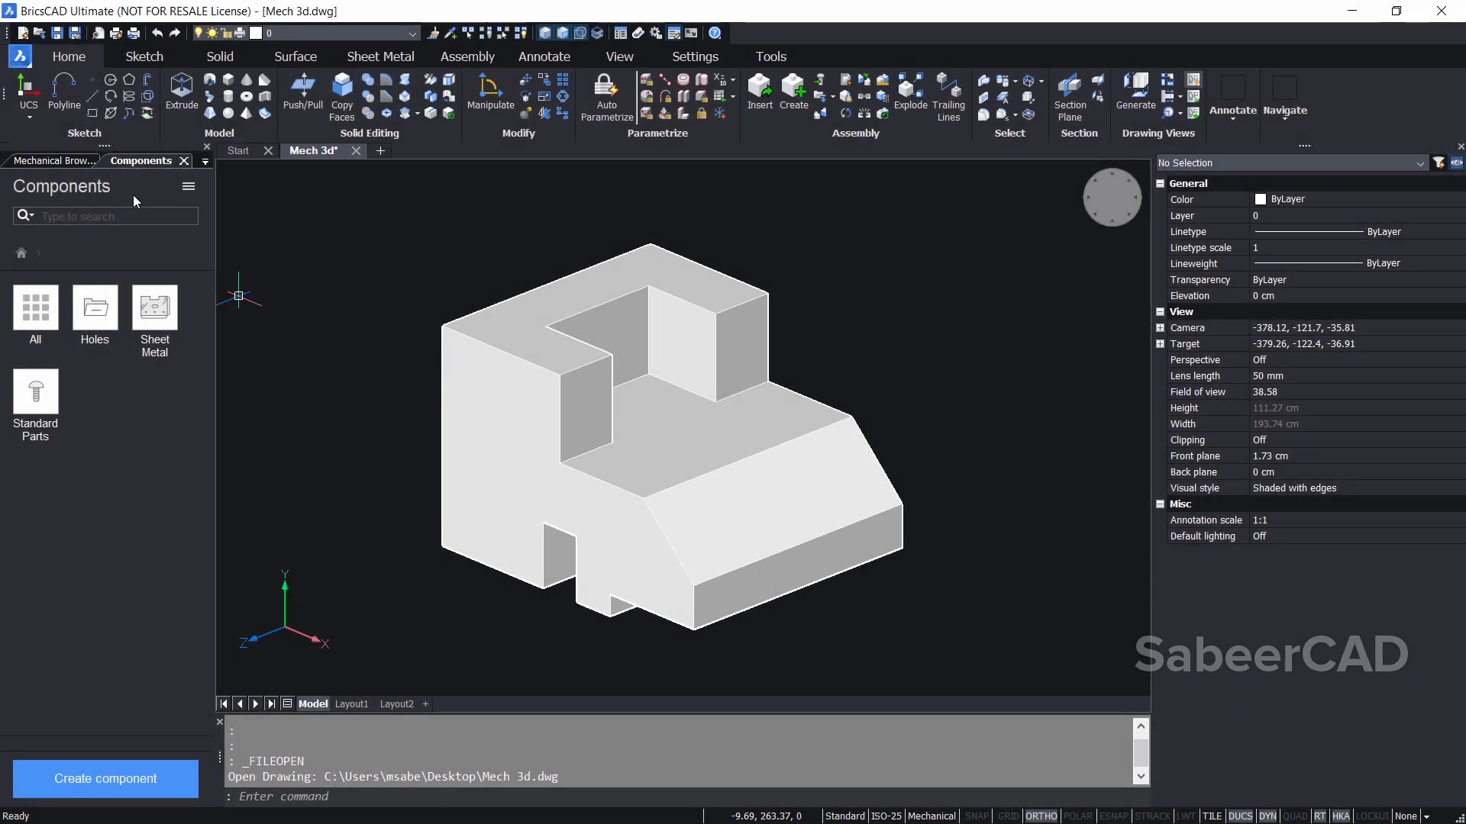
# Step: Look through the Mechanical Browser and the Standard Parts categories of the component library
pyautogui.click(40, 160)
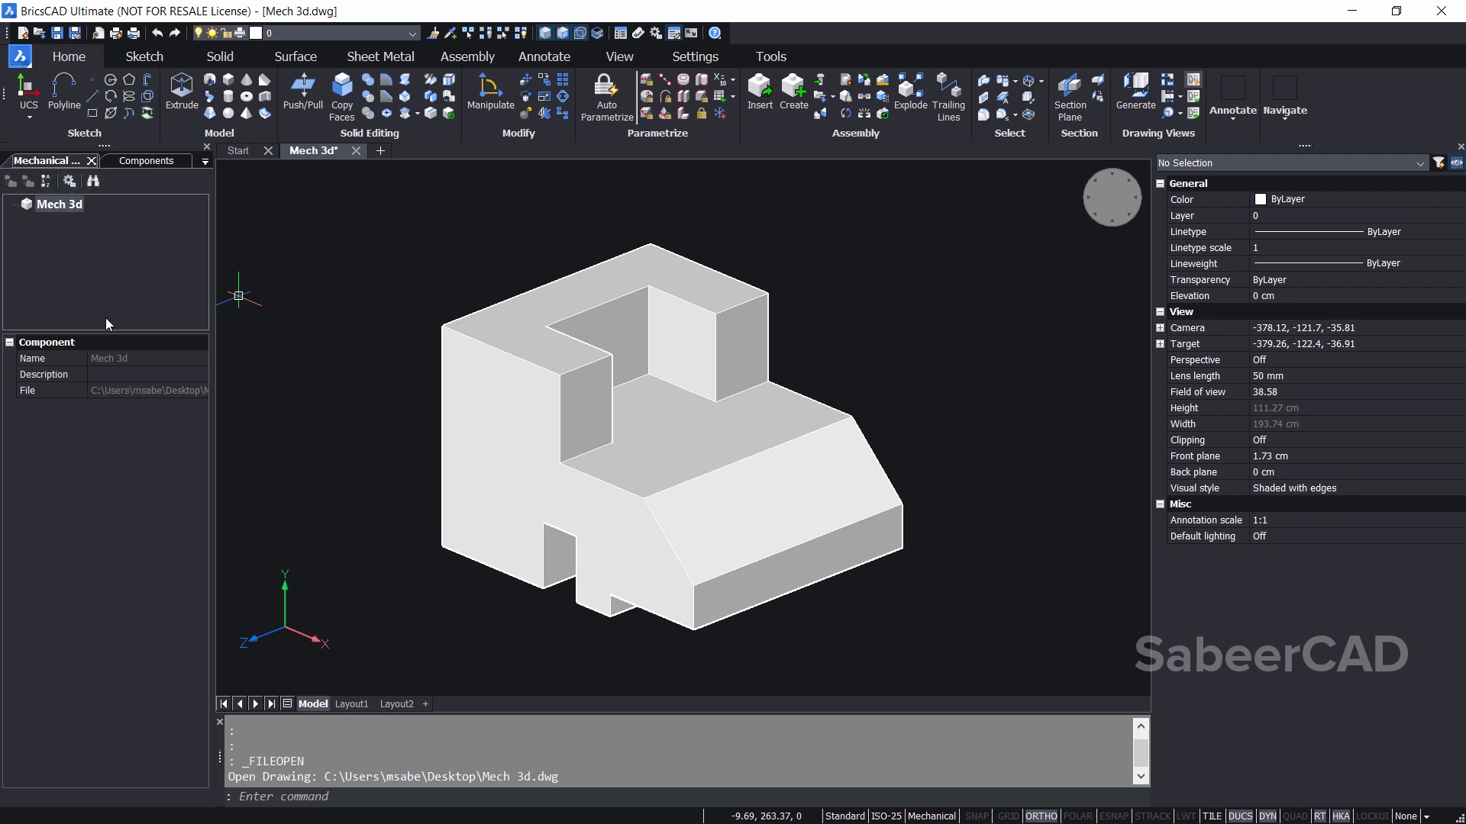
pyautogui.click(141, 161)
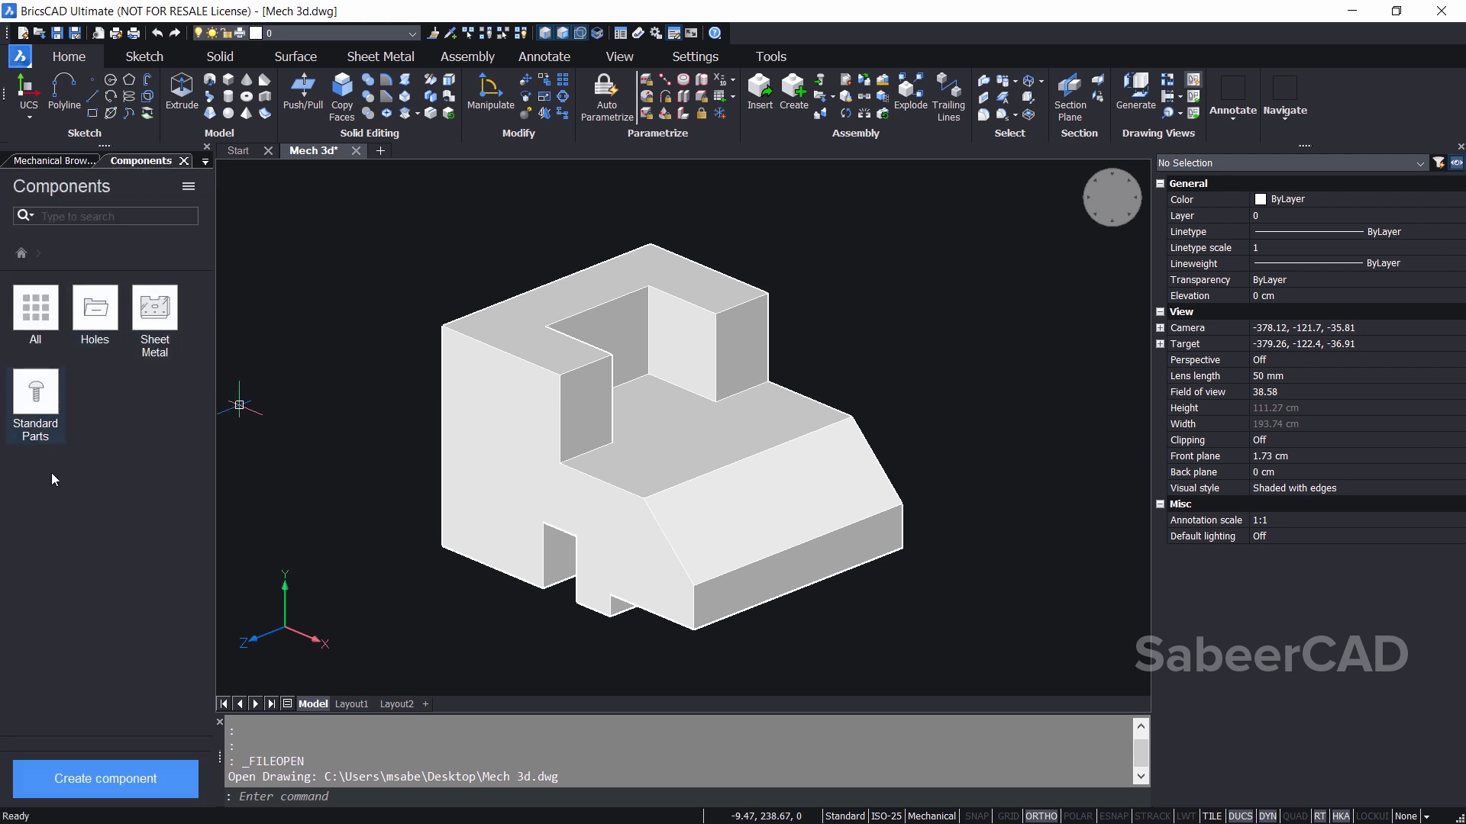
pyautogui.doubleClick(44, 391)
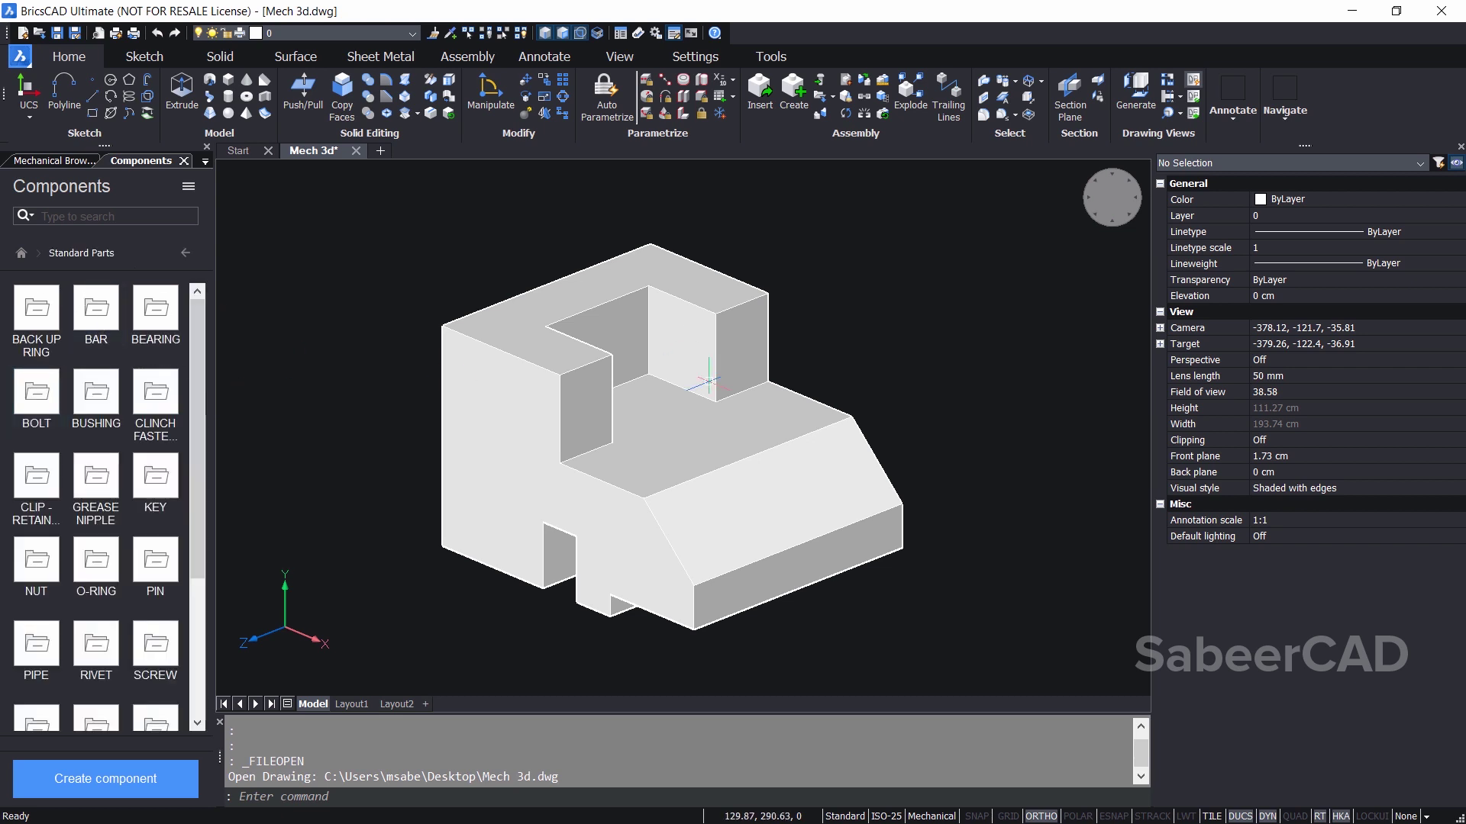
pyautogui.click(185, 253)
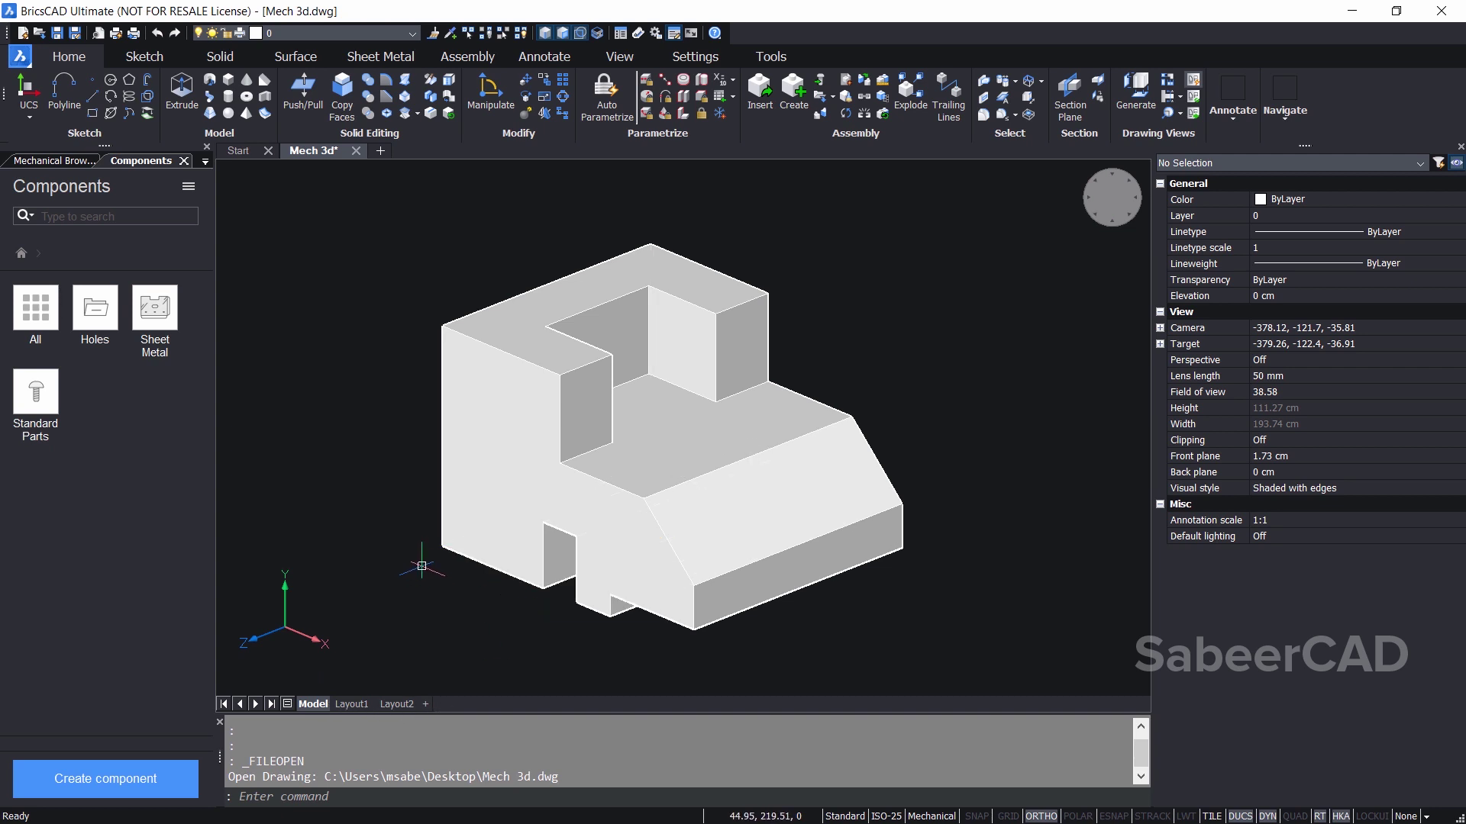
# Step: Open Layout1 and delete its existing viewport
pyautogui.click(357, 704)
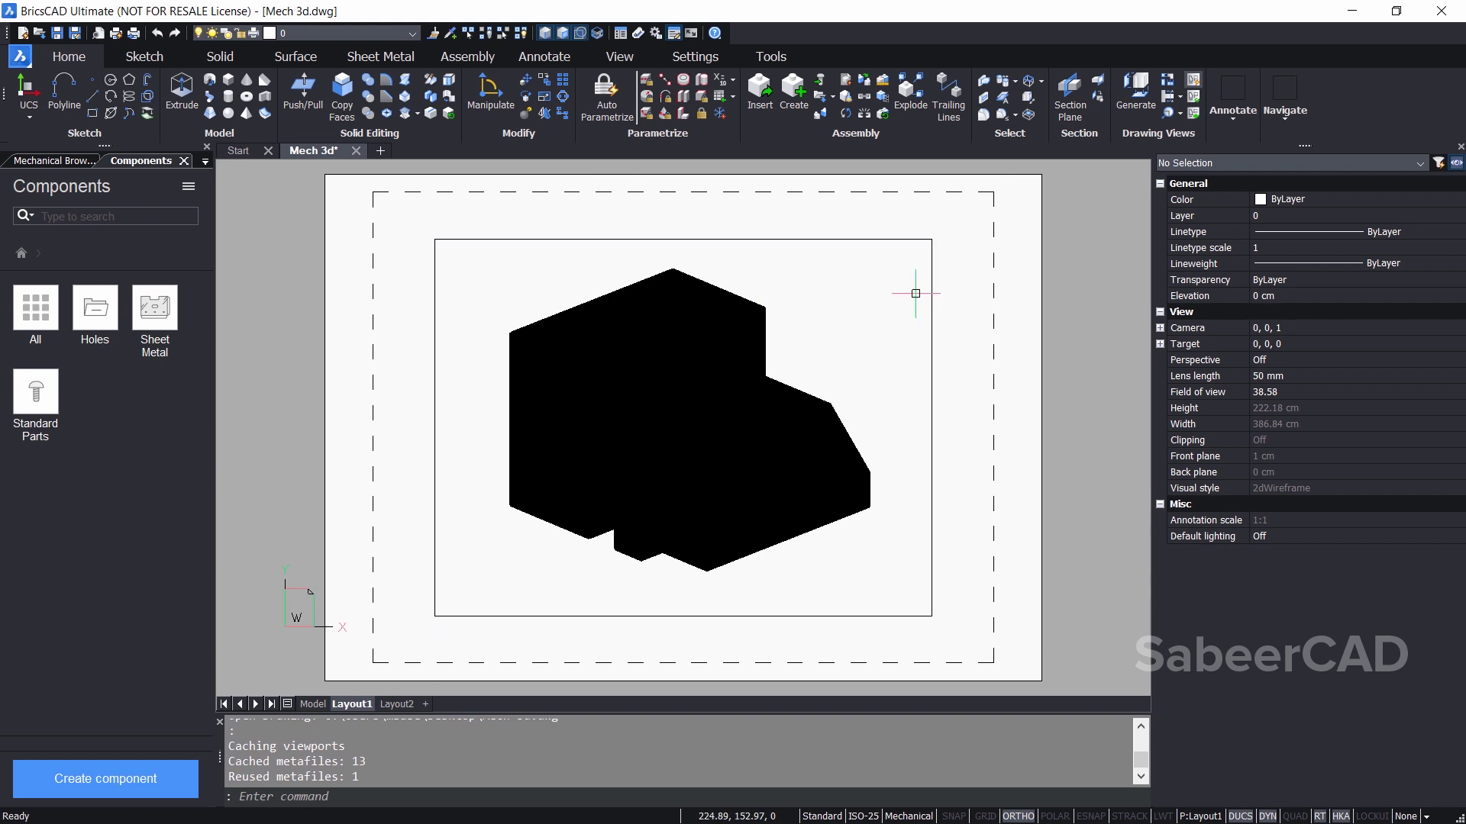
pyautogui.press('Escape')
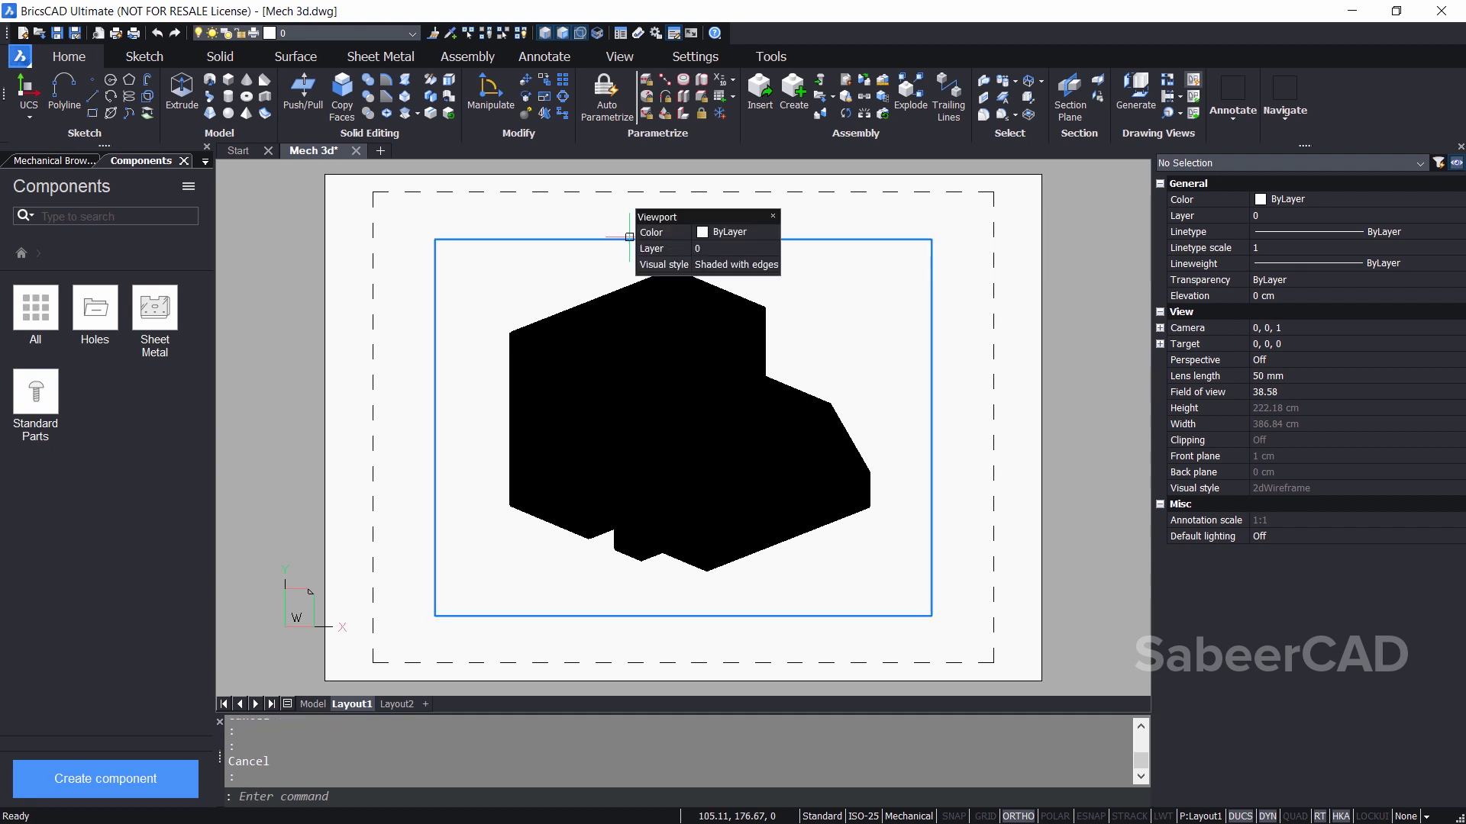
pyautogui.click(852, 239)
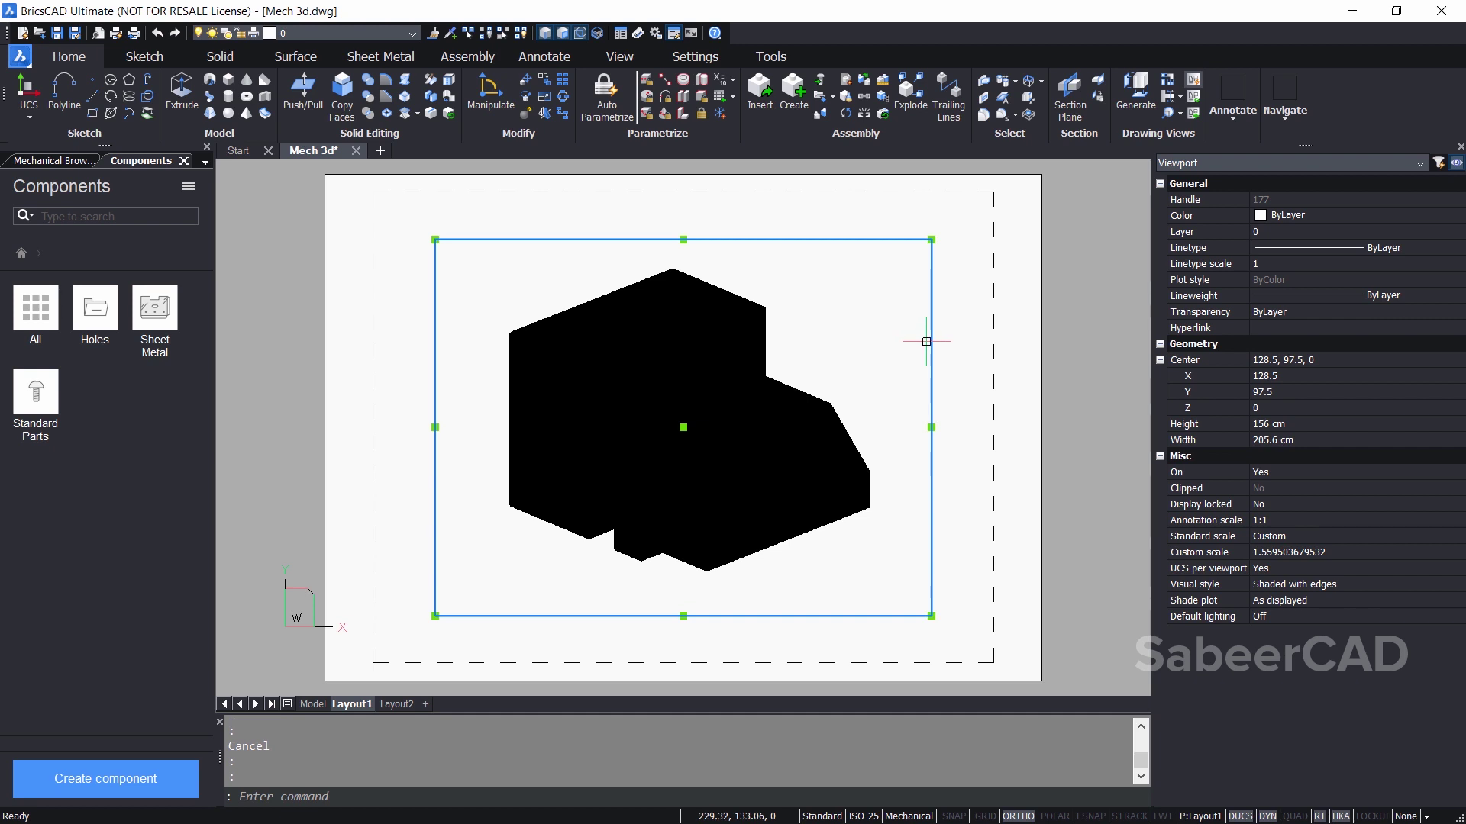
pyautogui.press('Delete')
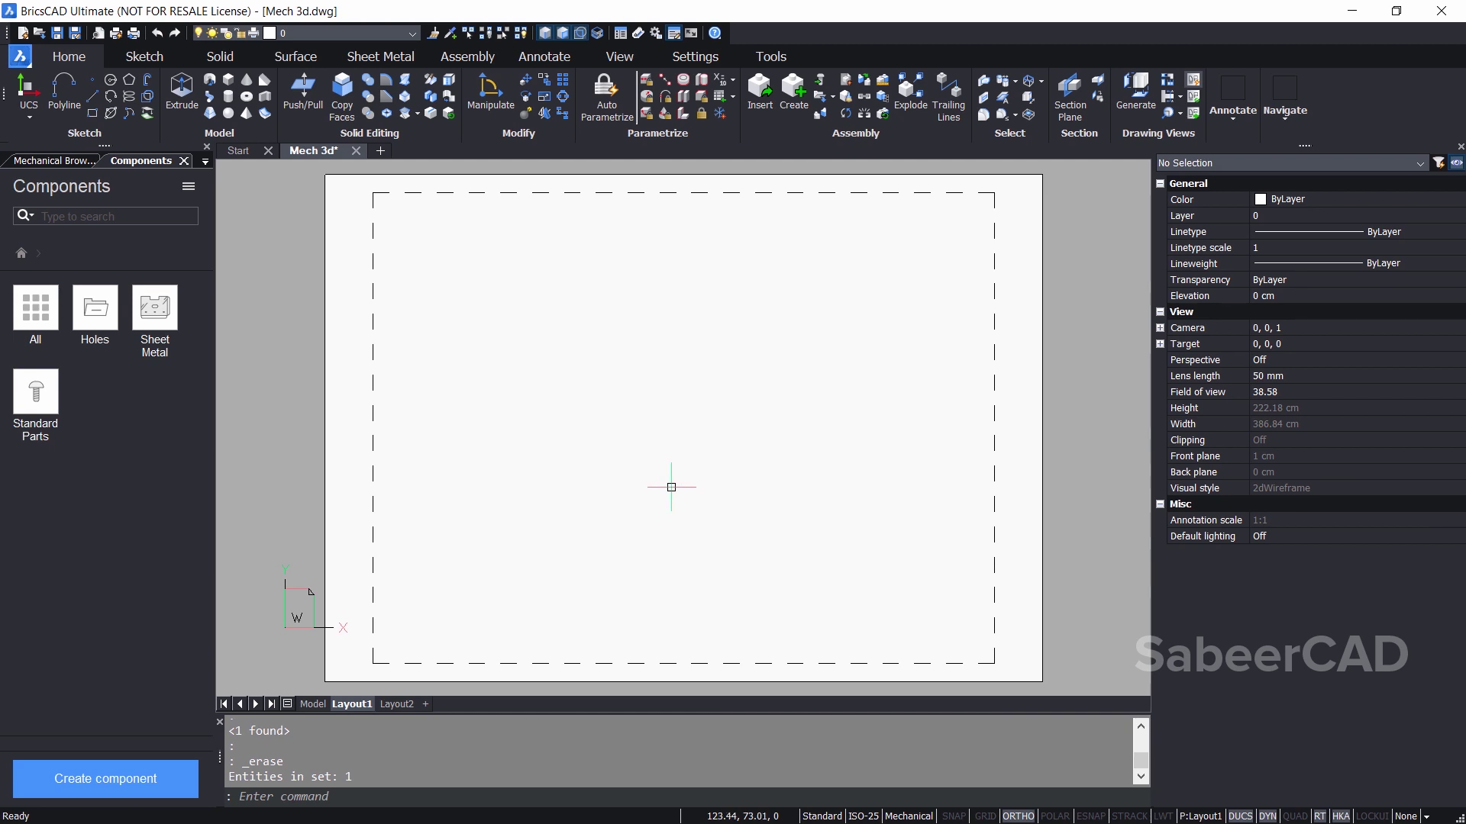
# Step: Configure Layout1's page setup with Microsoft Print to PDF as printer, A3 paper size and landscape orientation
pyautogui.rightClick(345, 705)
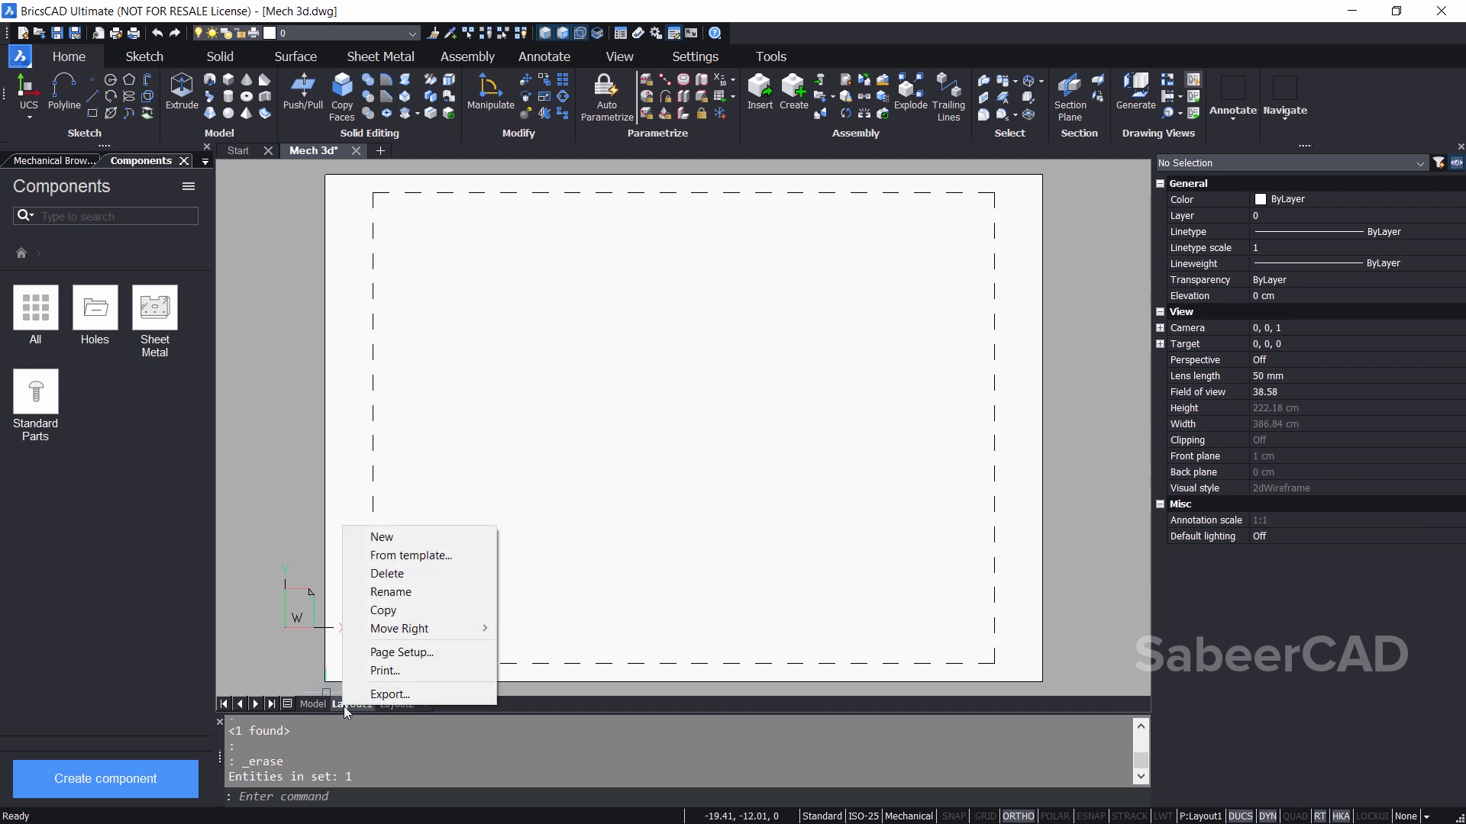
pyautogui.click(433, 654)
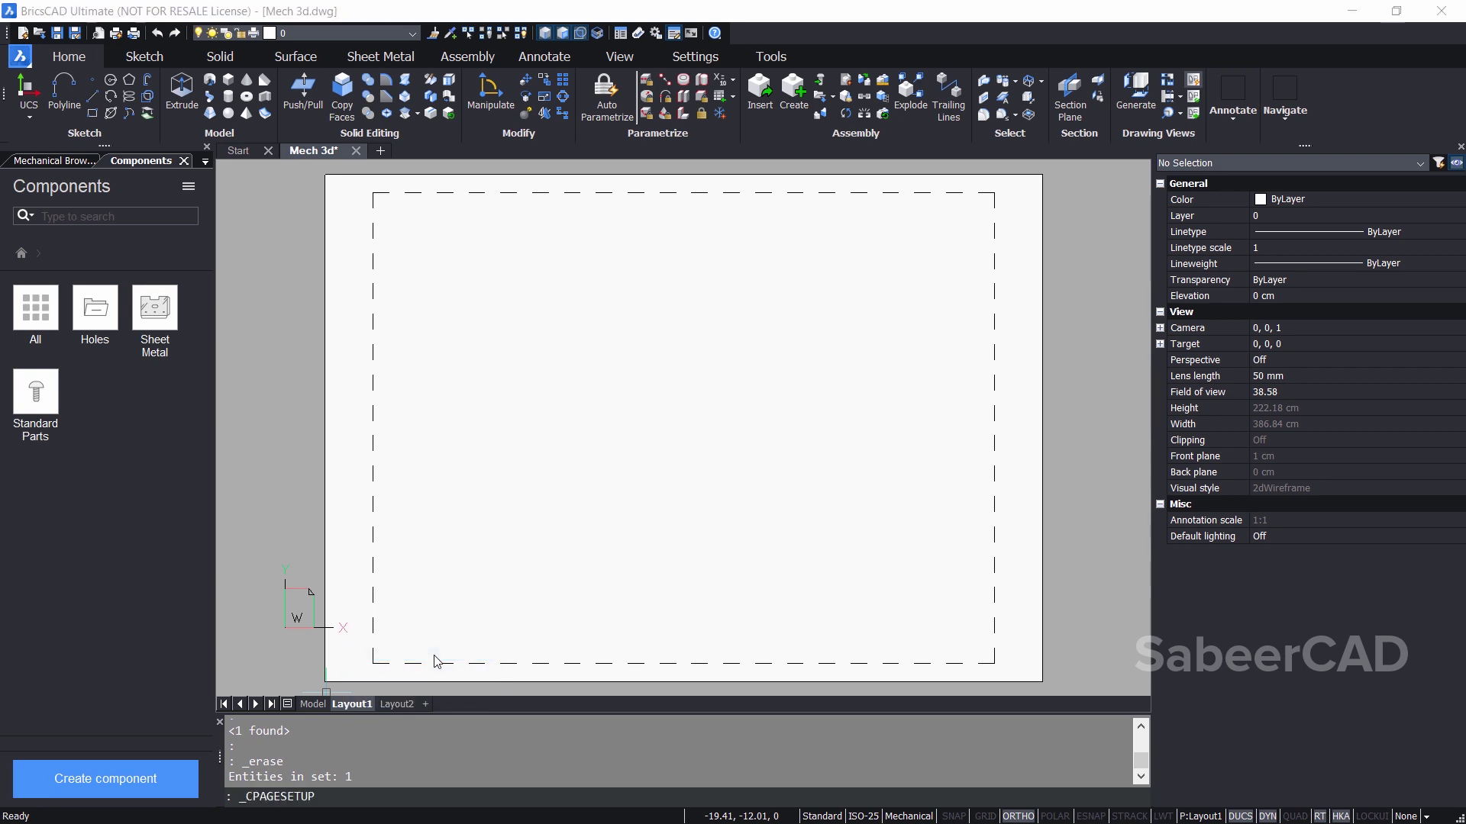
pyautogui.click(508, 216)
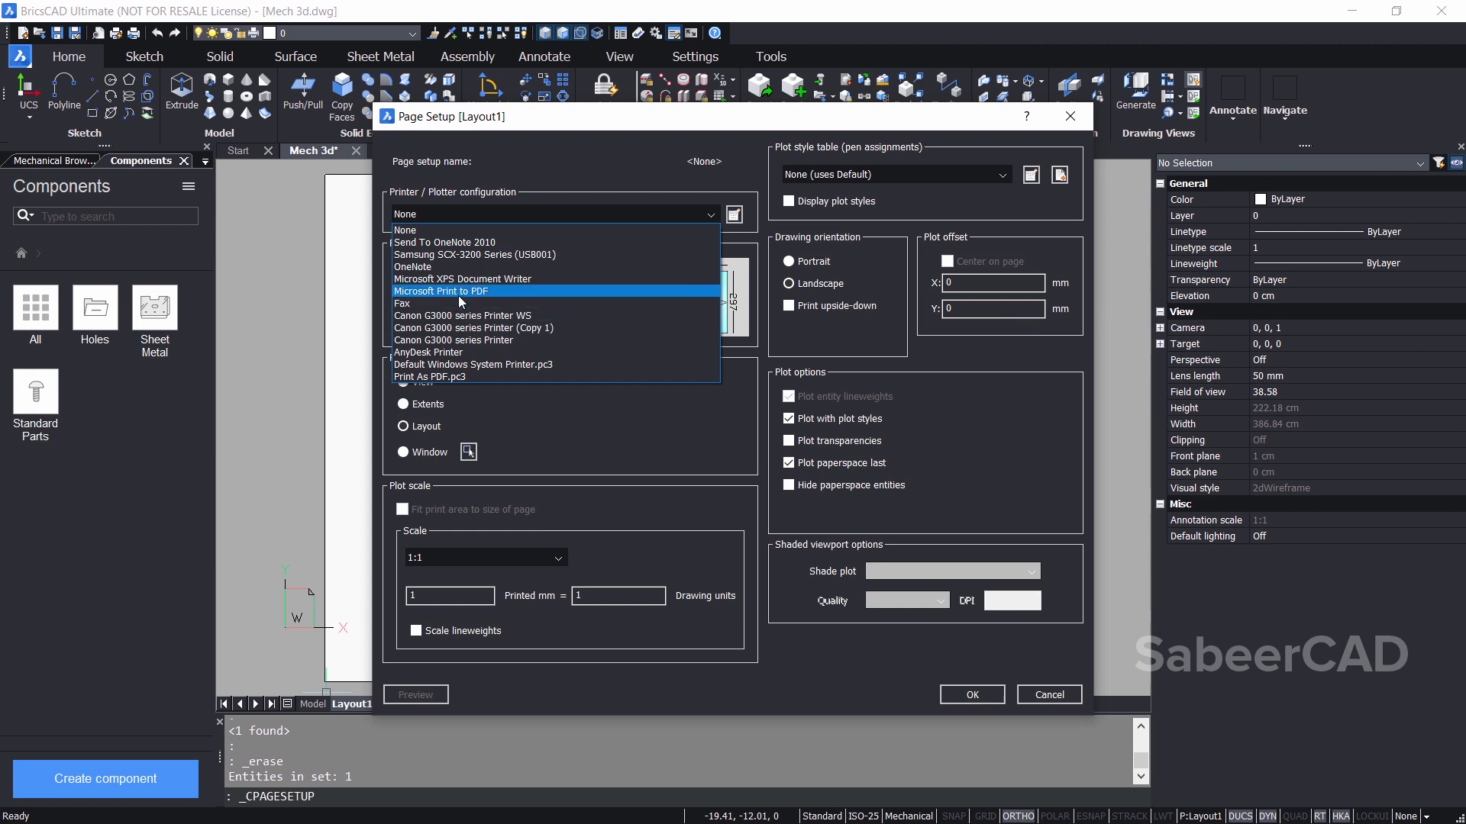
pyautogui.click(461, 292)
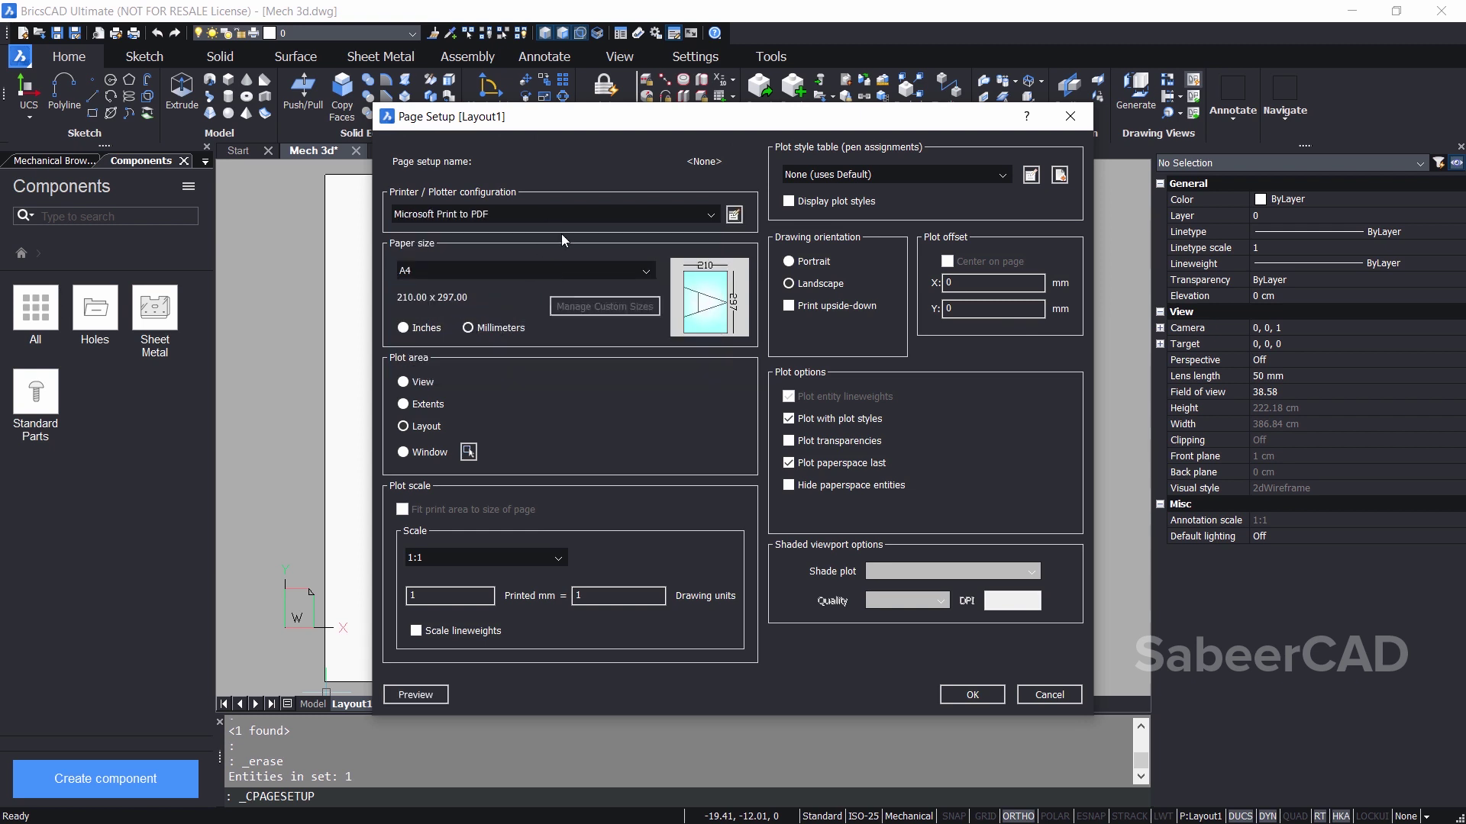
pyautogui.click(504, 215)
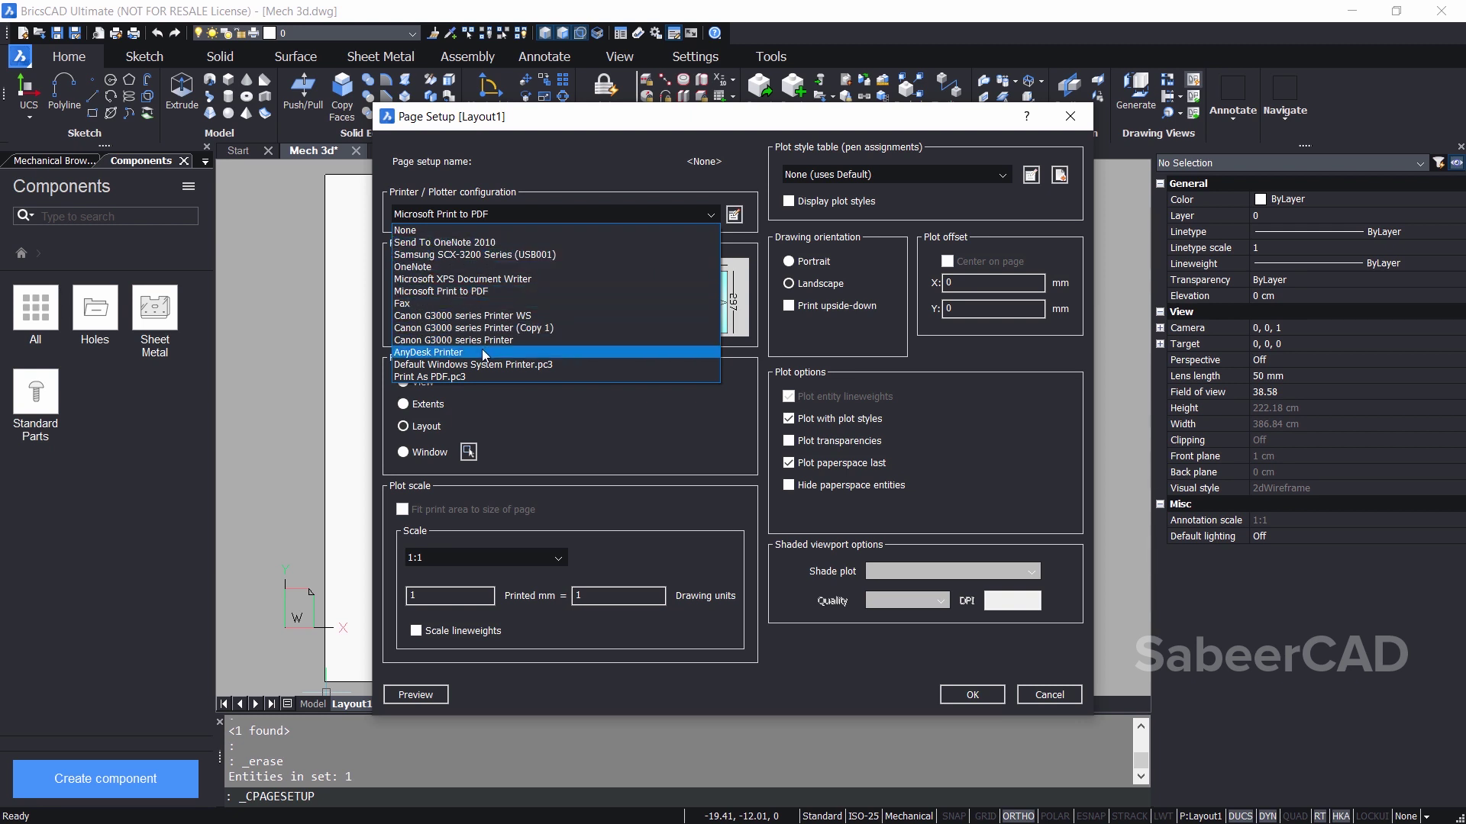
pyautogui.click(476, 292)
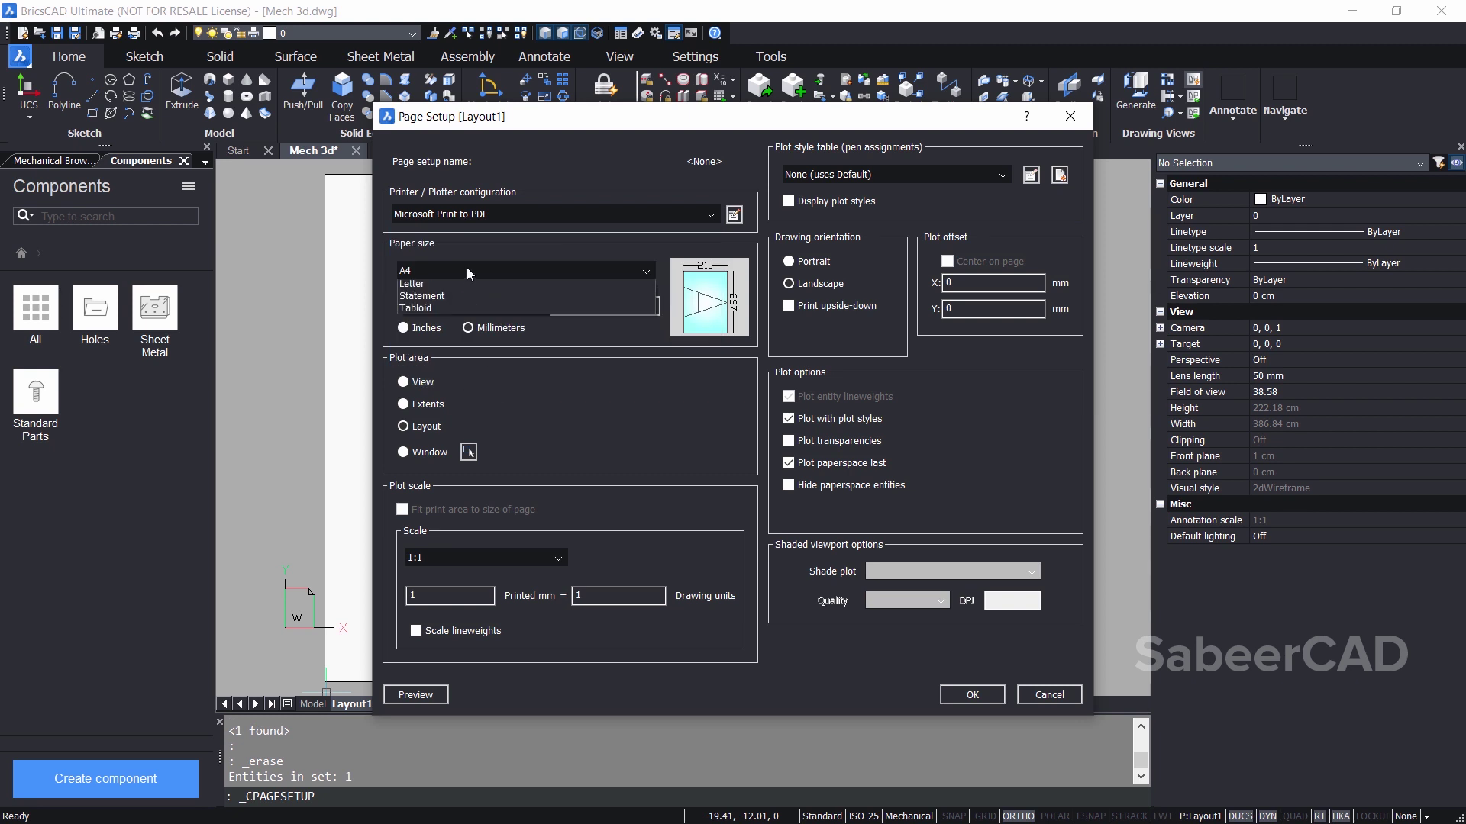
pyautogui.click(466, 270)
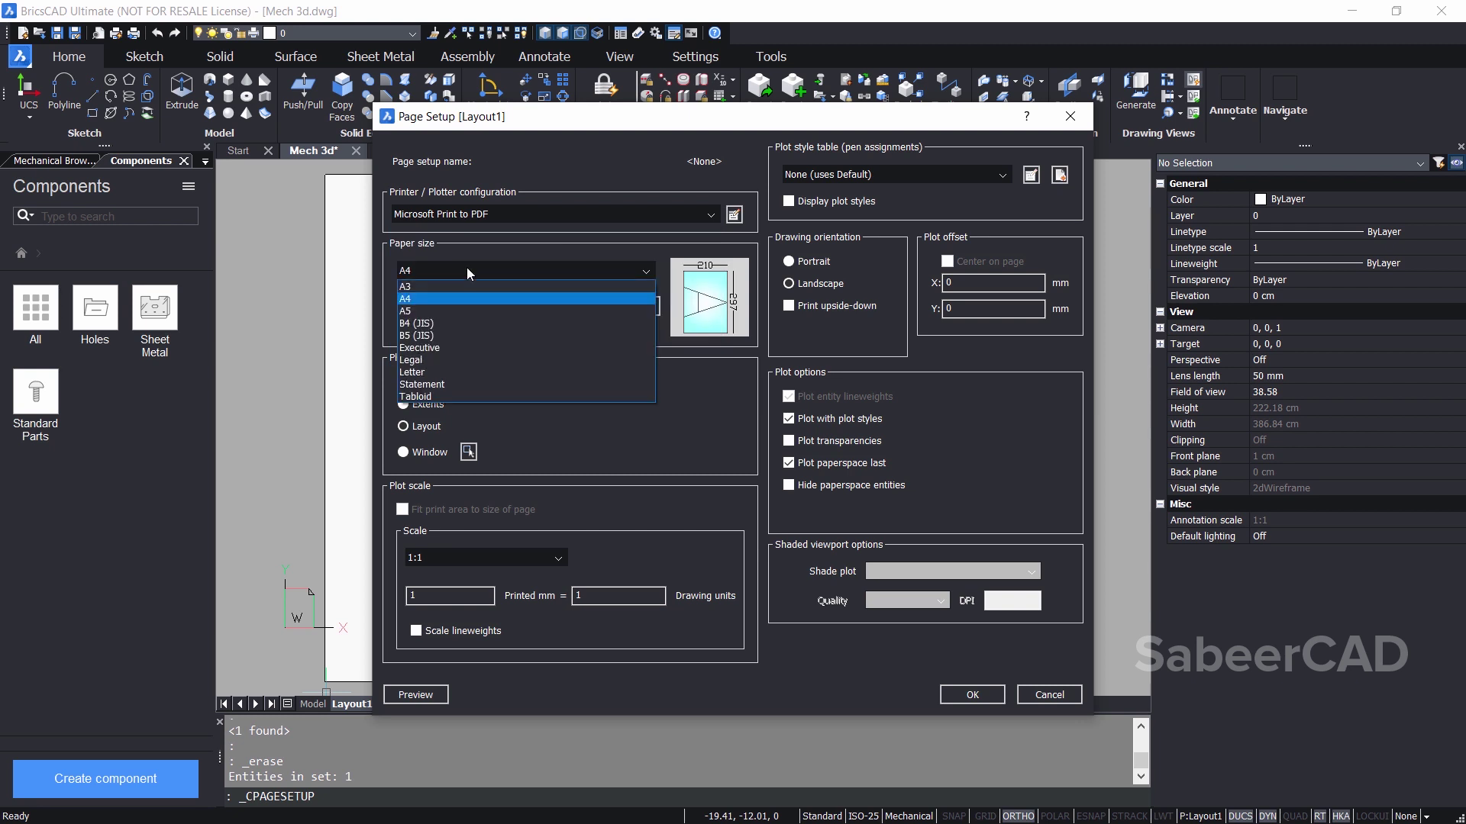
pyautogui.click(422, 287)
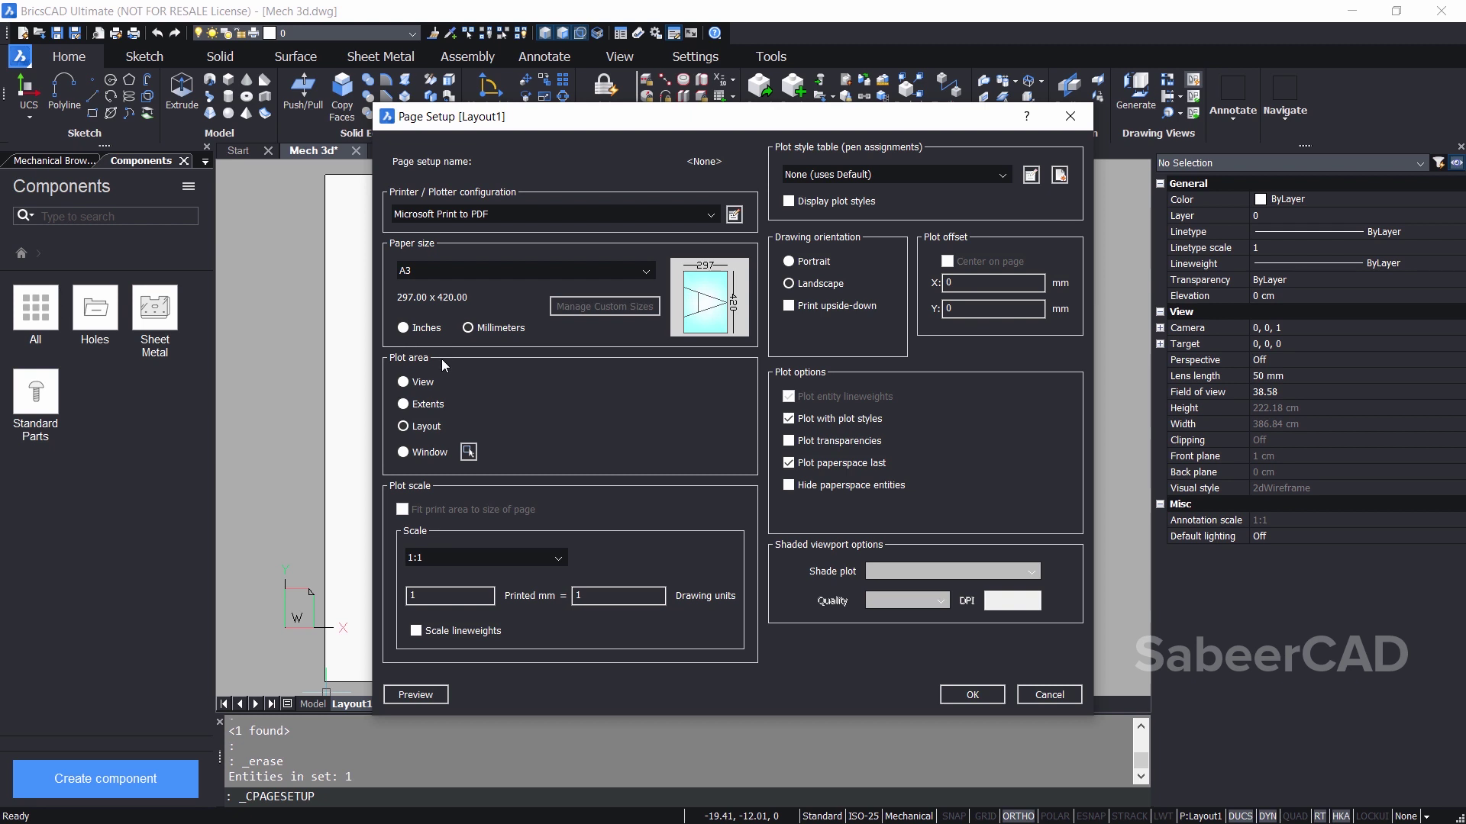
pyautogui.click(790, 283)
pyautogui.click(944, 689)
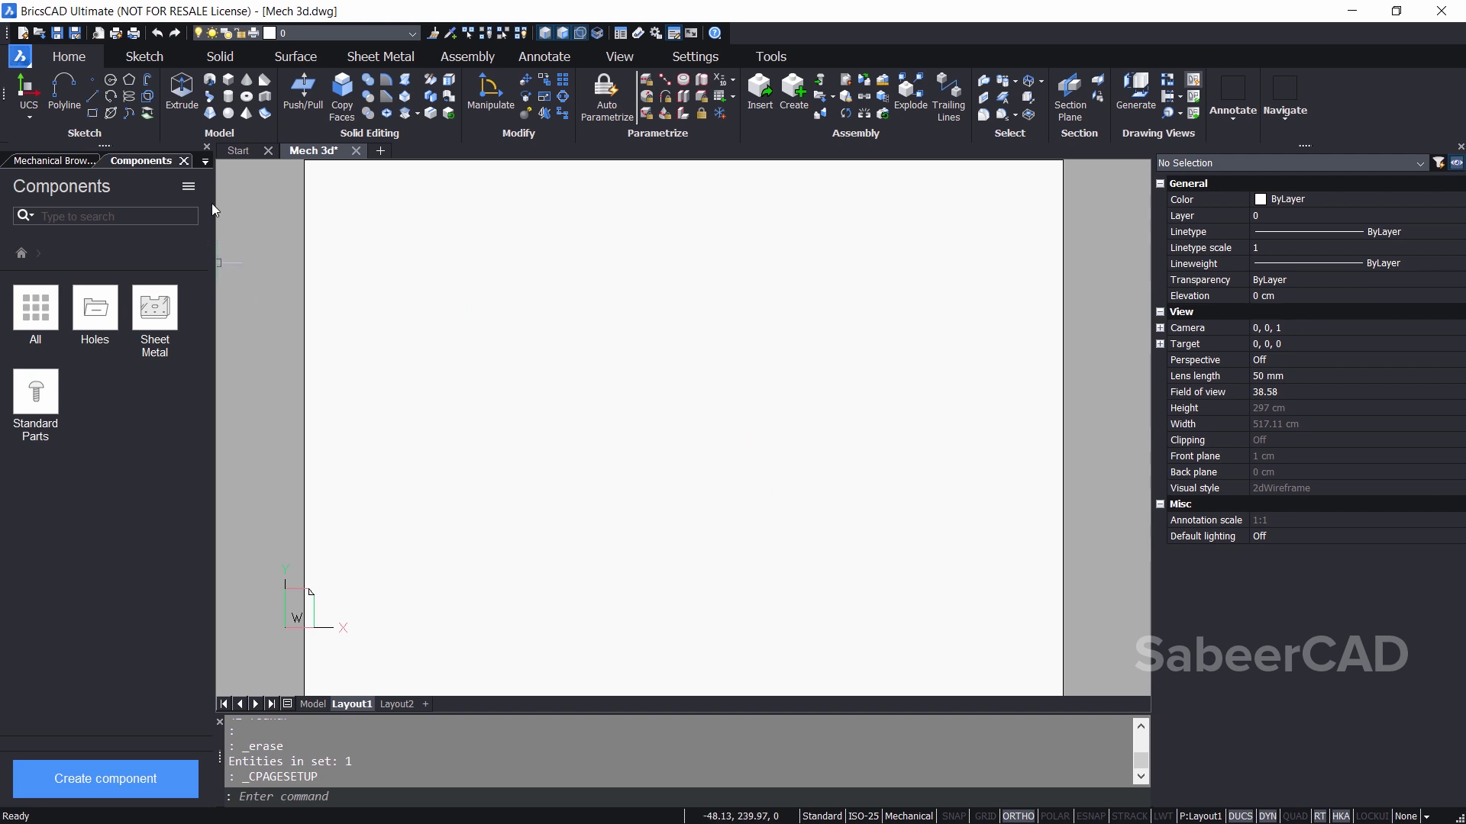
# Step: Close the Components panel and, from model space, start base views of the entire model on Layout1
pyautogui.click(206, 148)
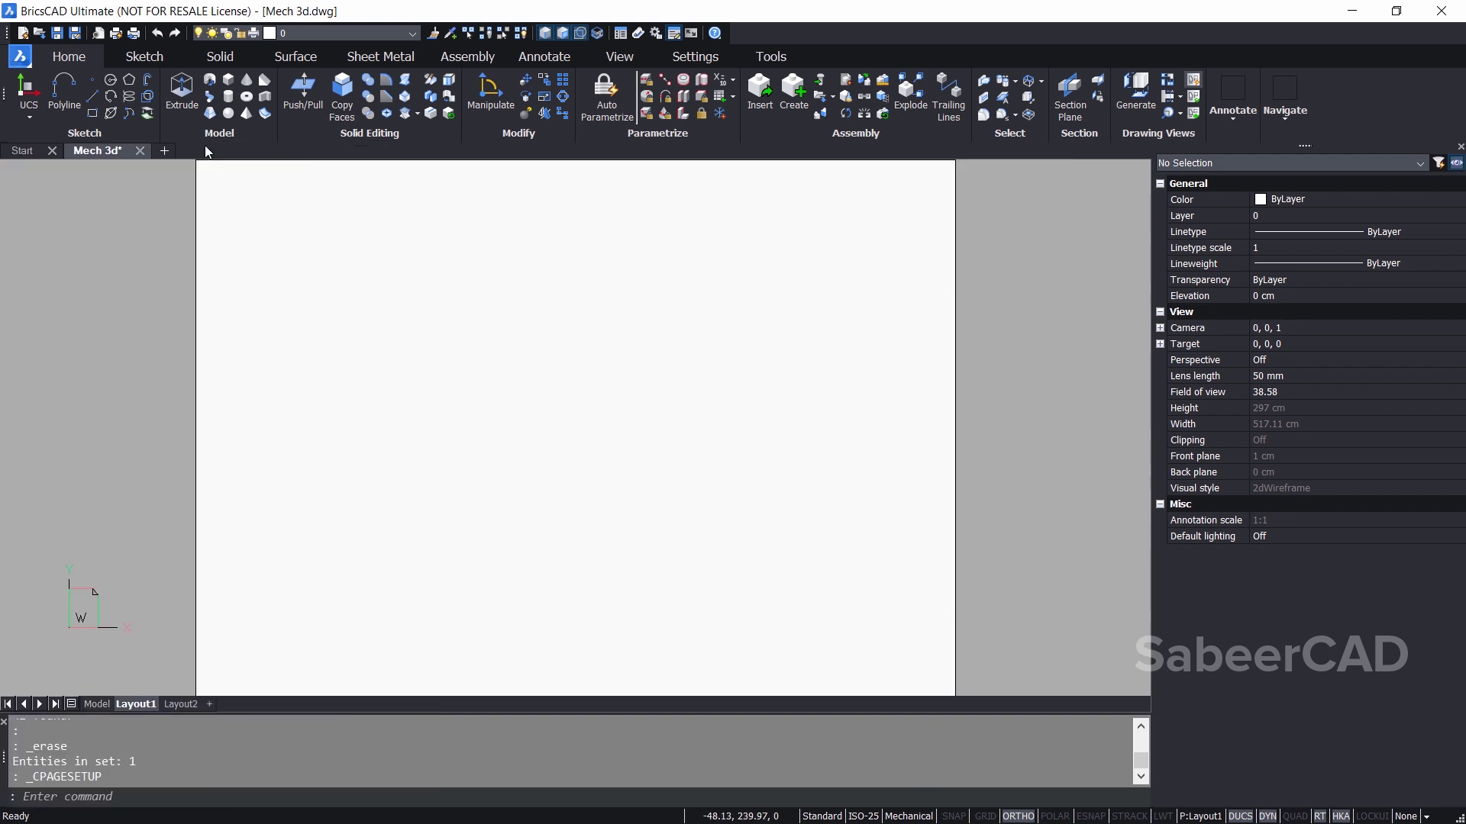
pyautogui.click(95, 705)
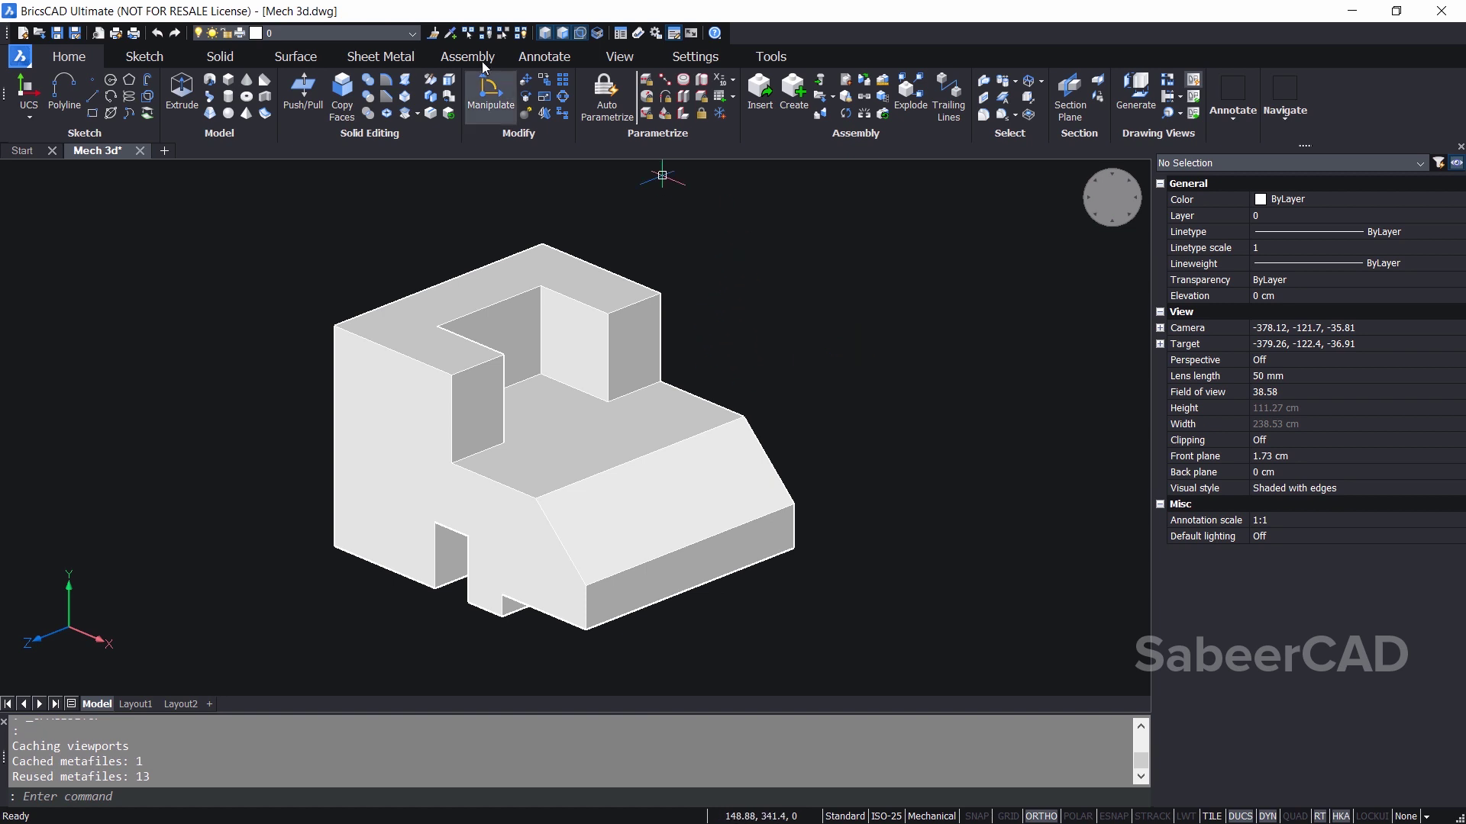
pyautogui.click(544, 56)
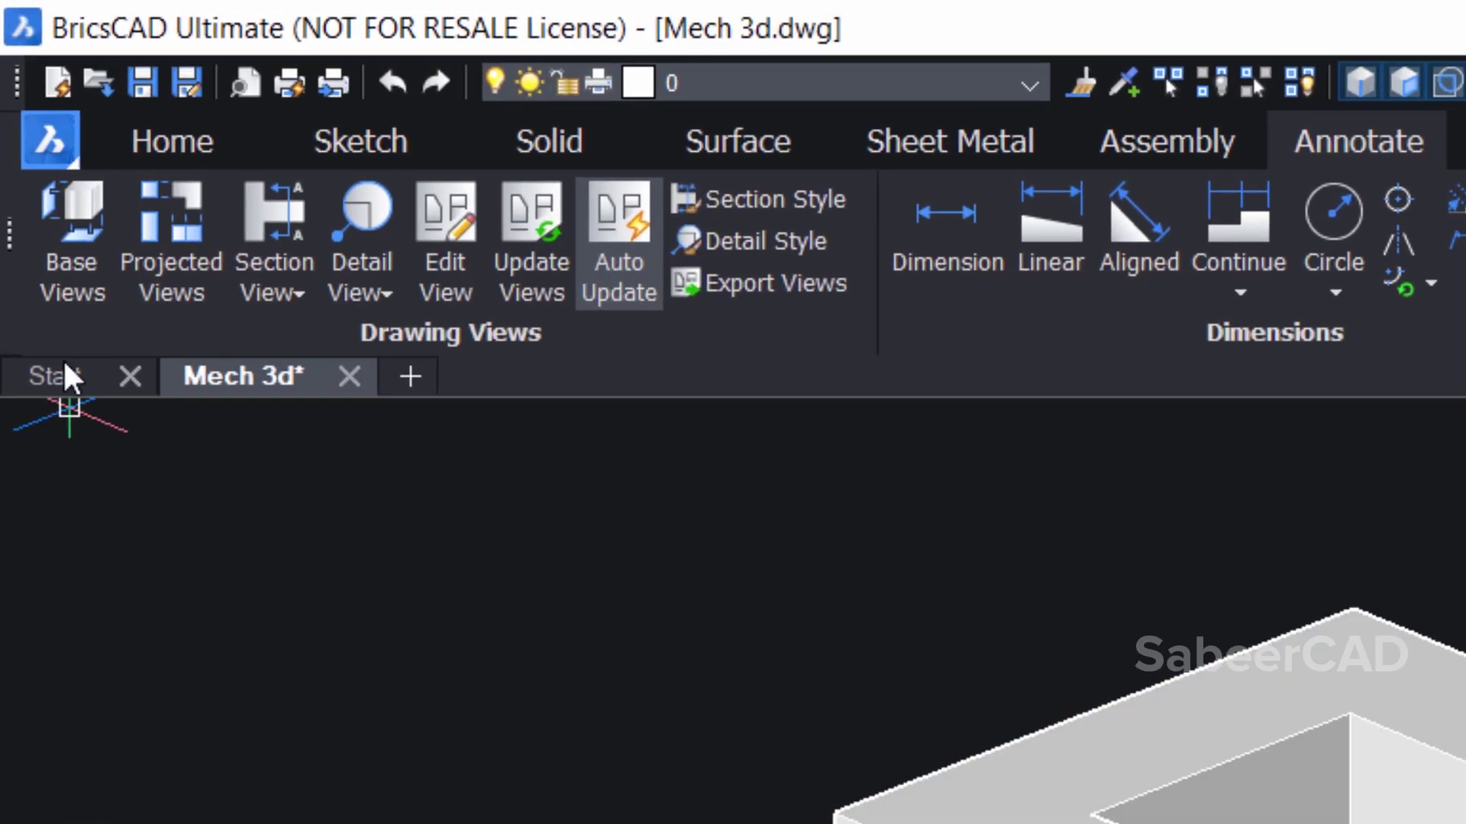
pyautogui.click(73, 276)
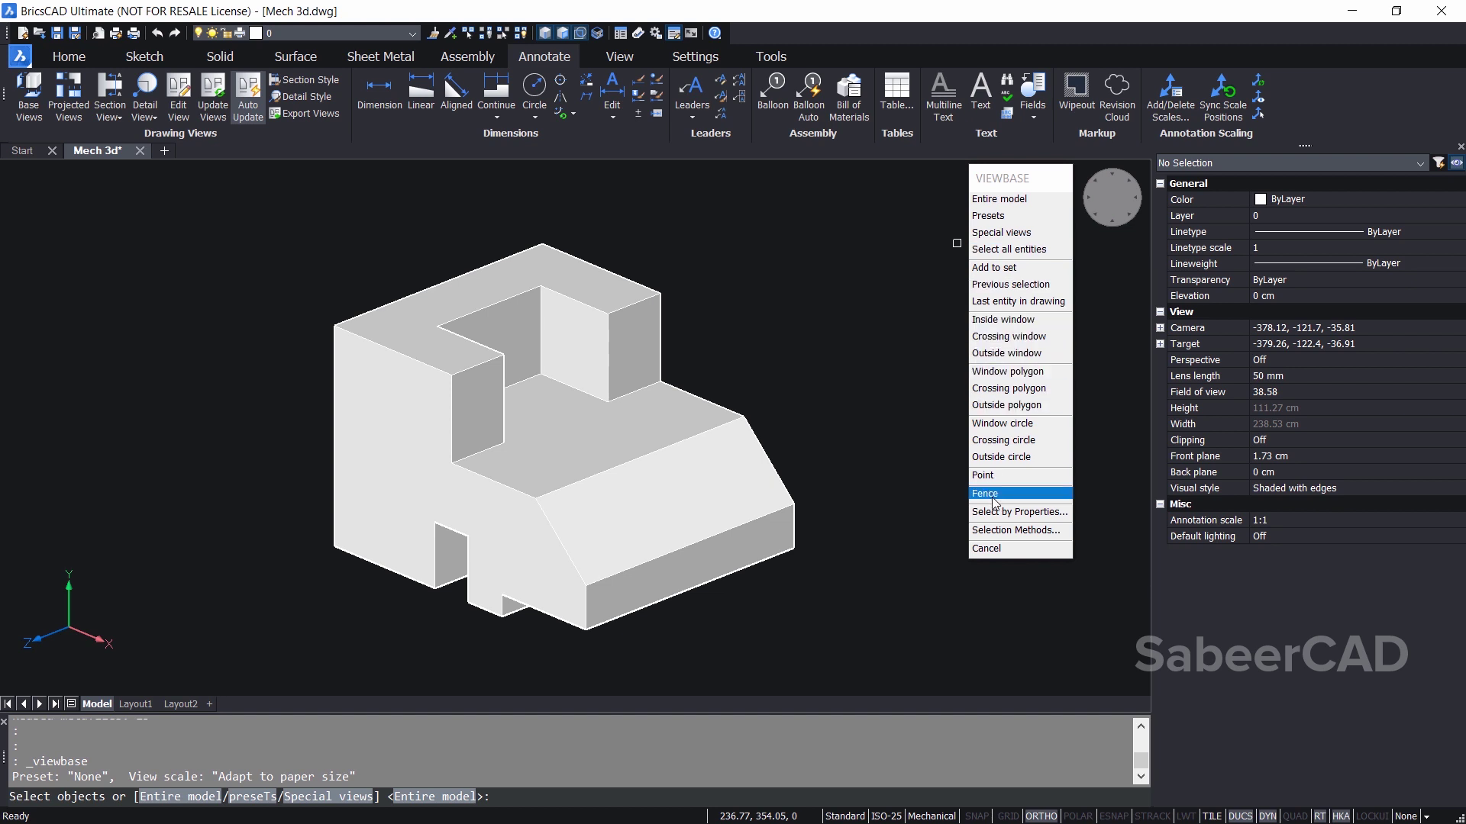
pyautogui.click(1022, 199)
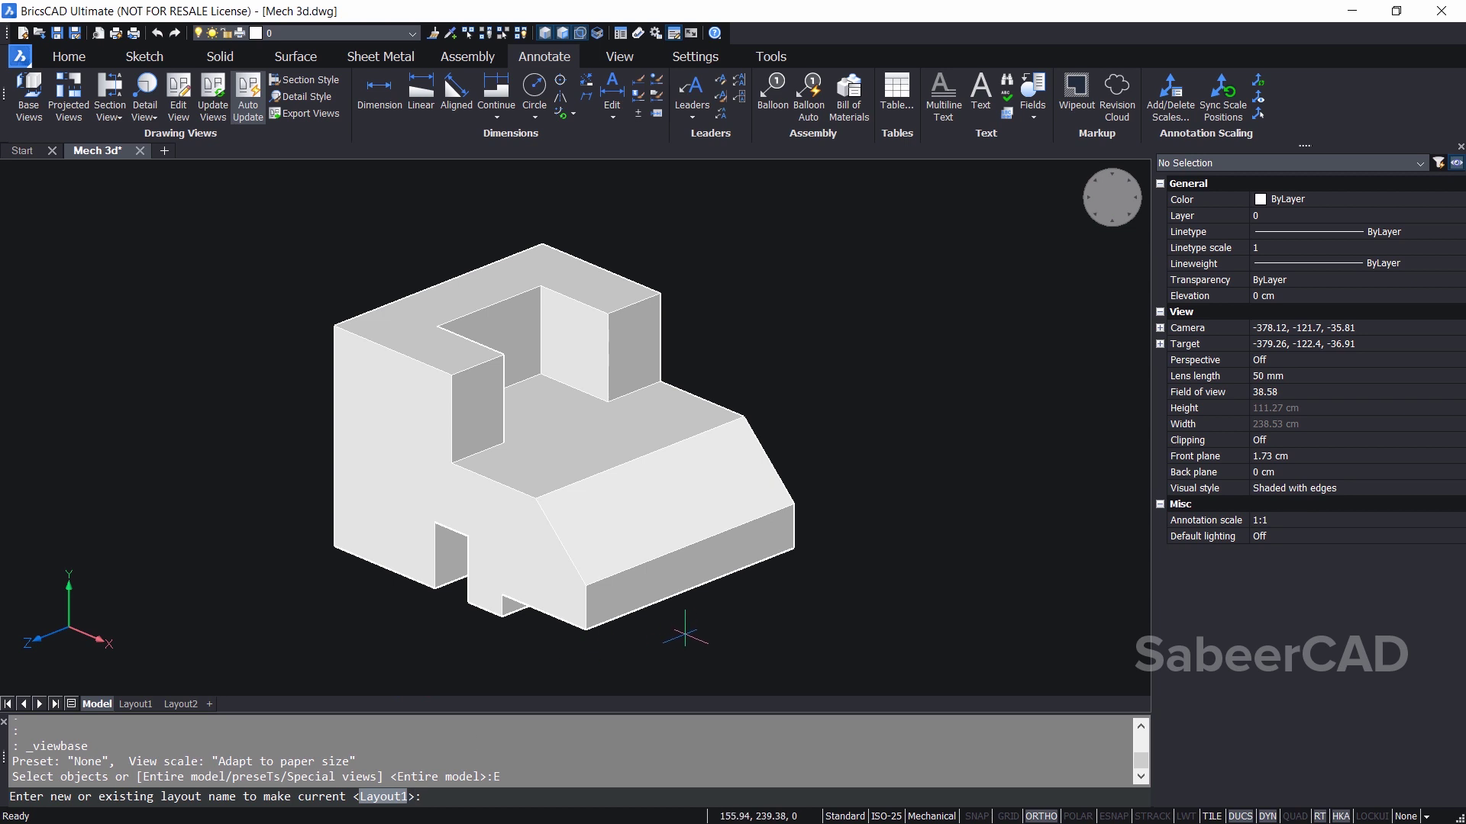
pyautogui.press('Return')
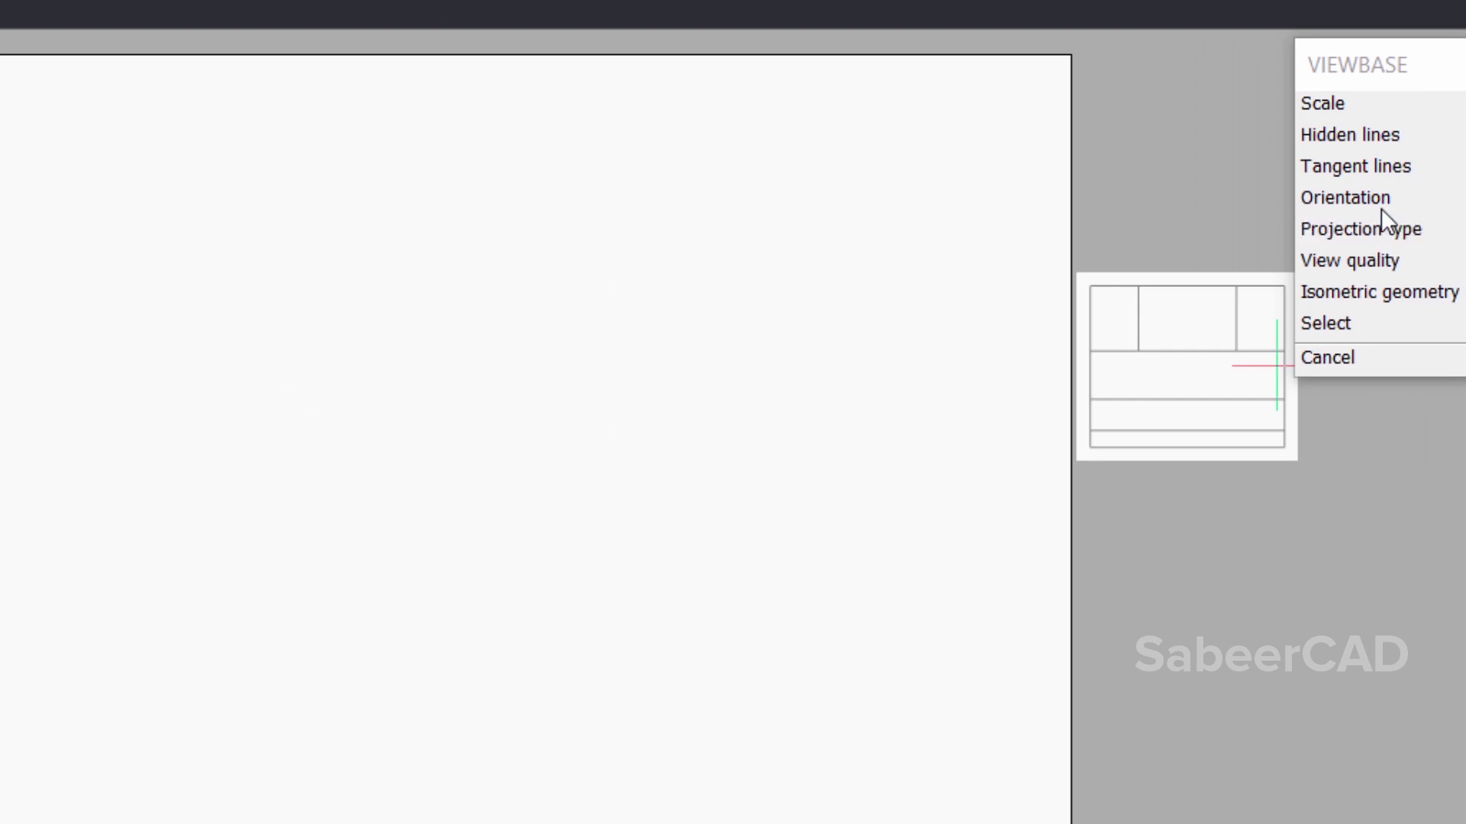
# Step: Try the Top orientation for the base view
pyautogui.click(1381, 208)
pyautogui.rightClick(1360, 202)
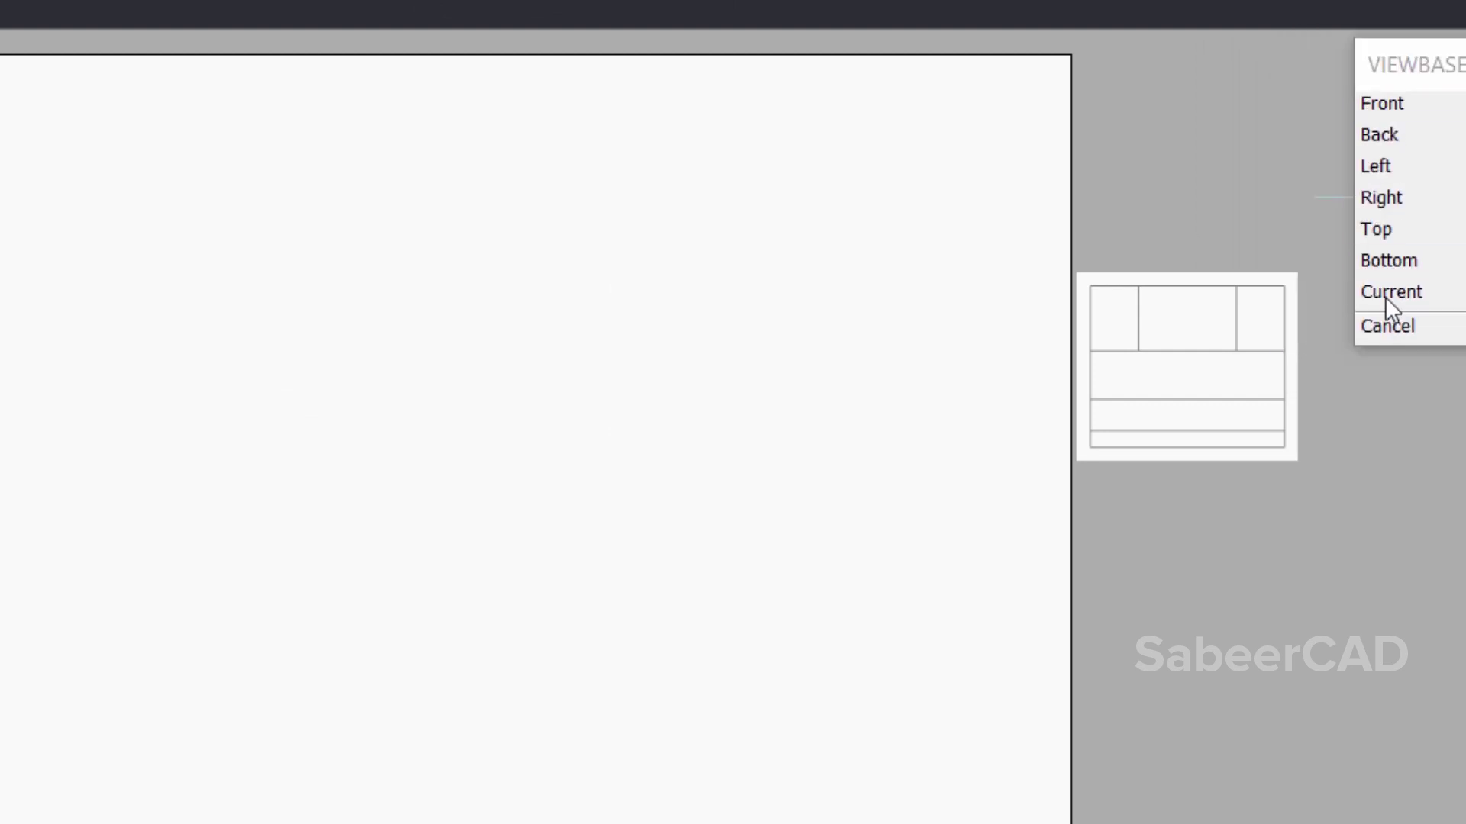
pyautogui.click(1384, 229)
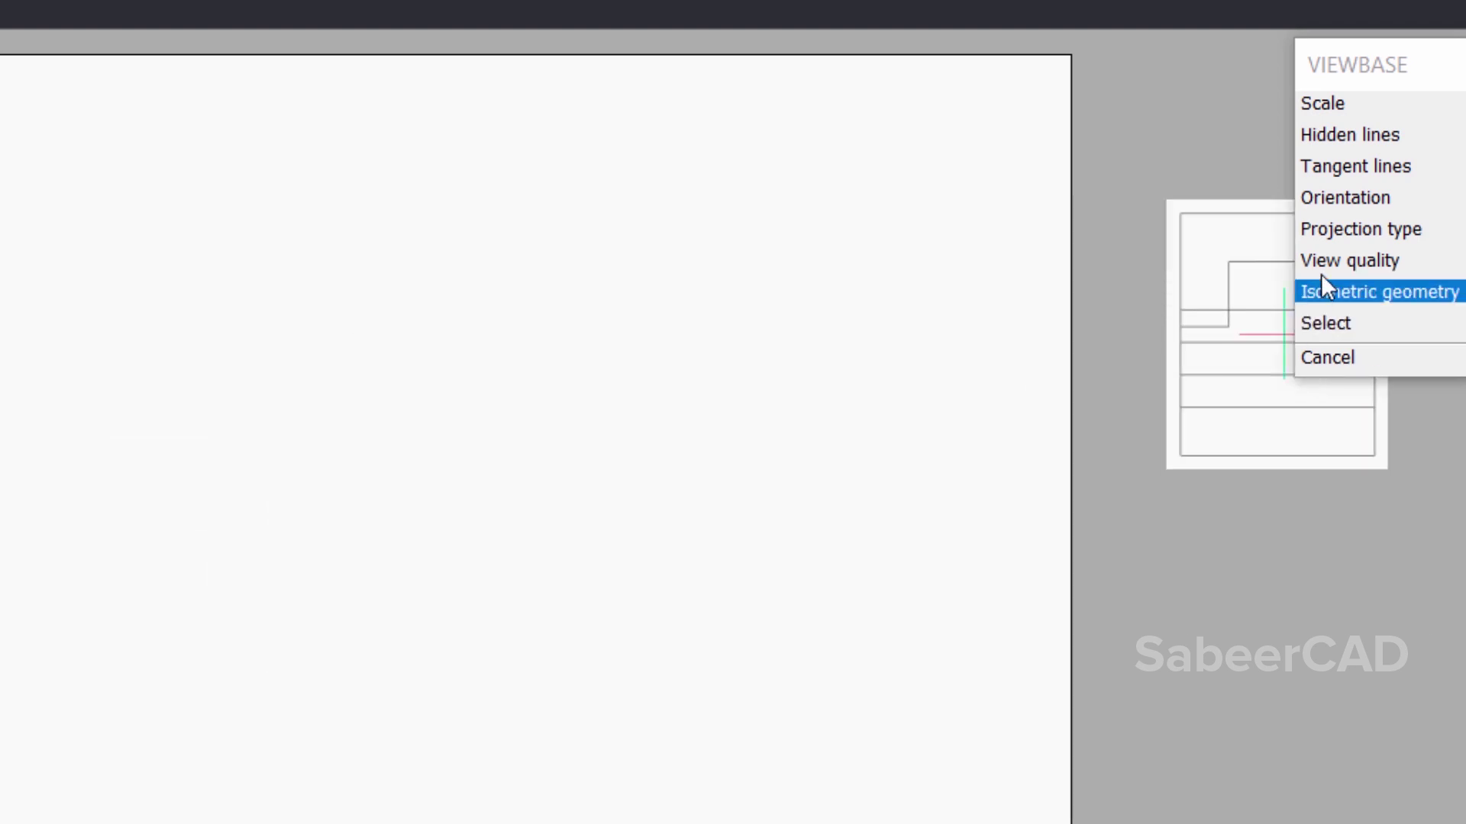
# Step: Set the base view's orientation to Front
pyautogui.click(1348, 200)
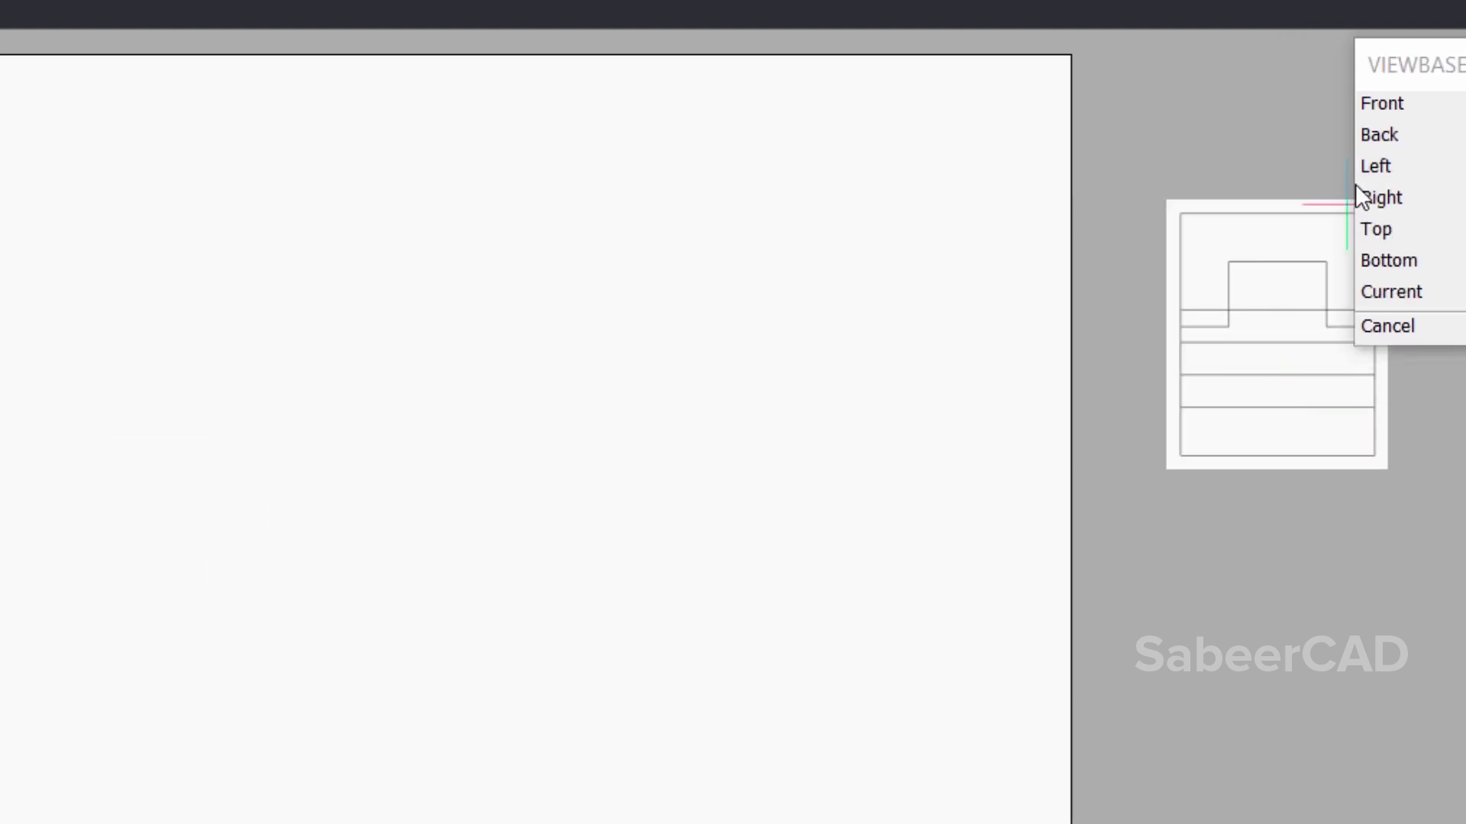
pyautogui.click(1344, 113)
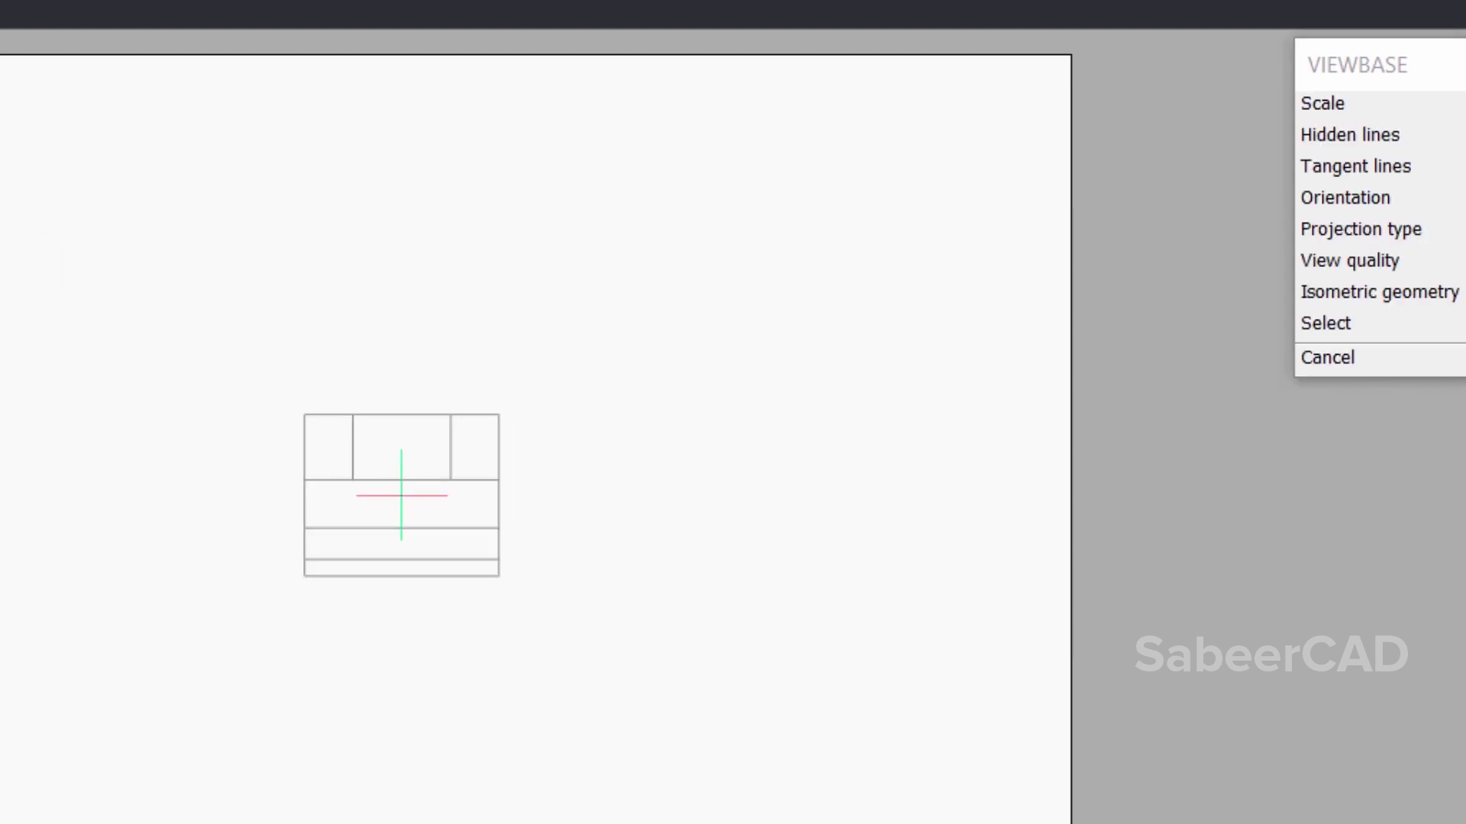
# Step: Try the Fit 4 views and Fit 9 views scales for the base view
pyautogui.click(1347, 264)
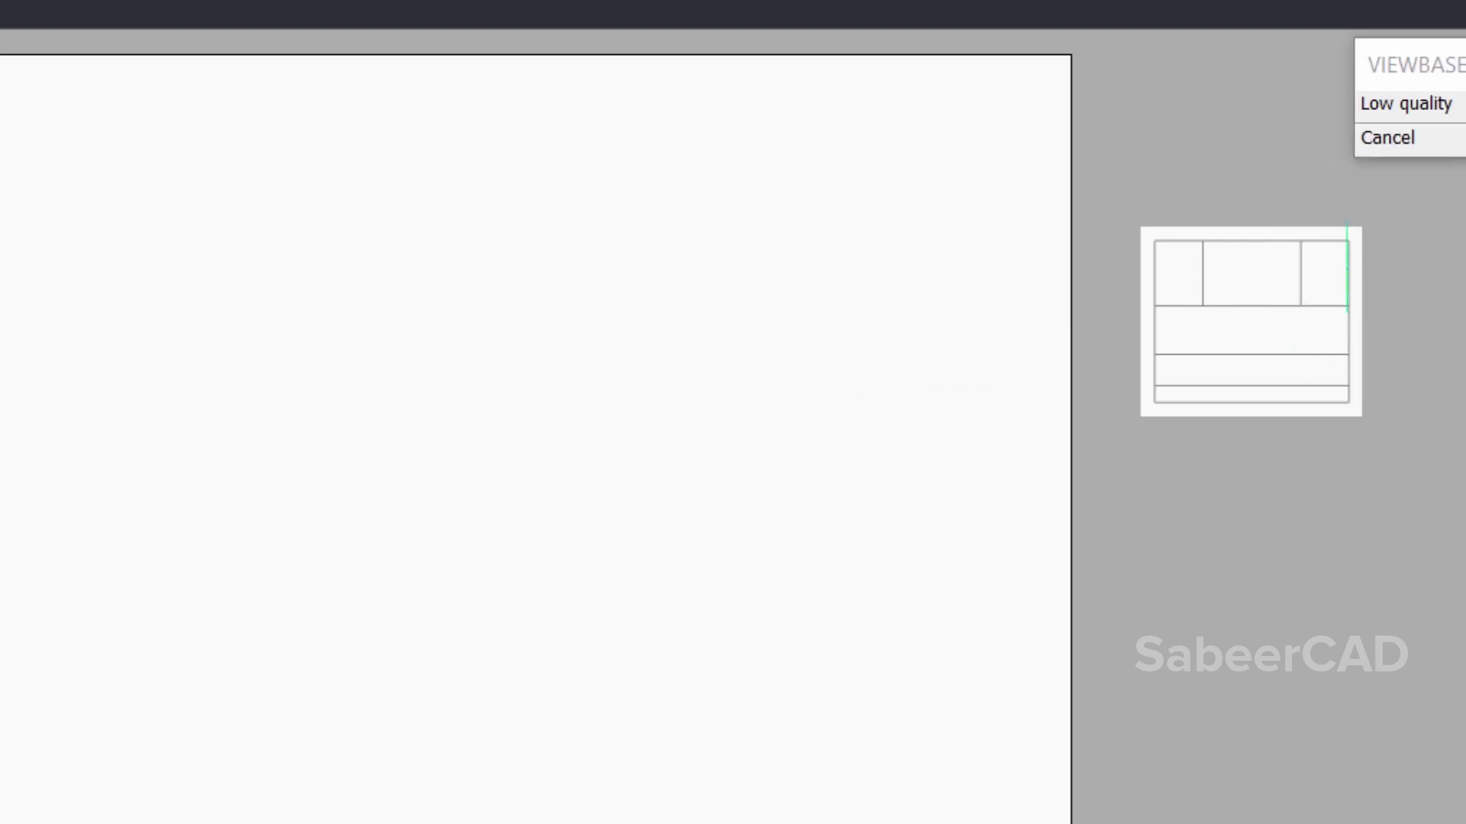
pyautogui.click(1409, 137)
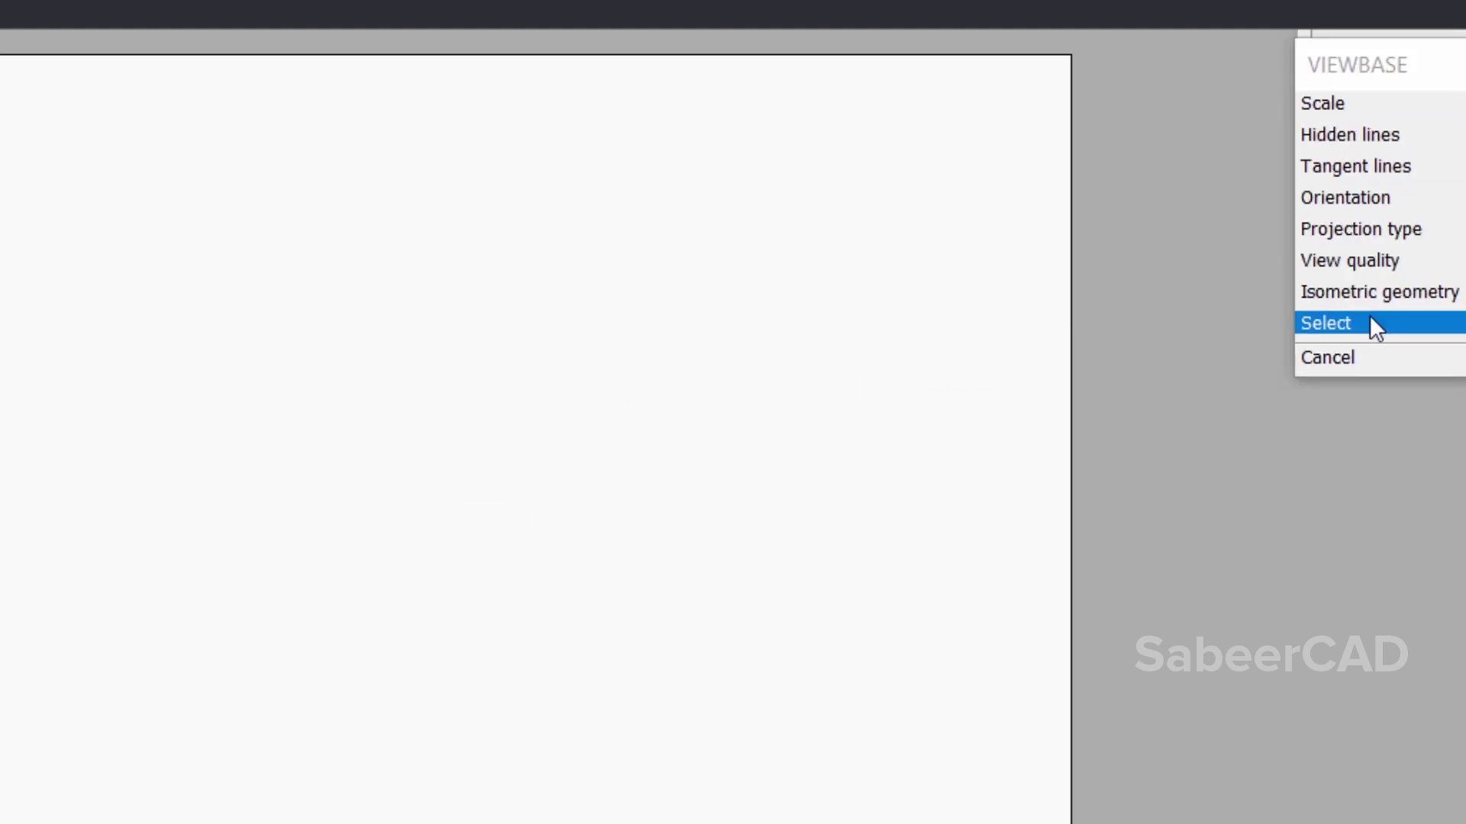
pyautogui.click(1345, 106)
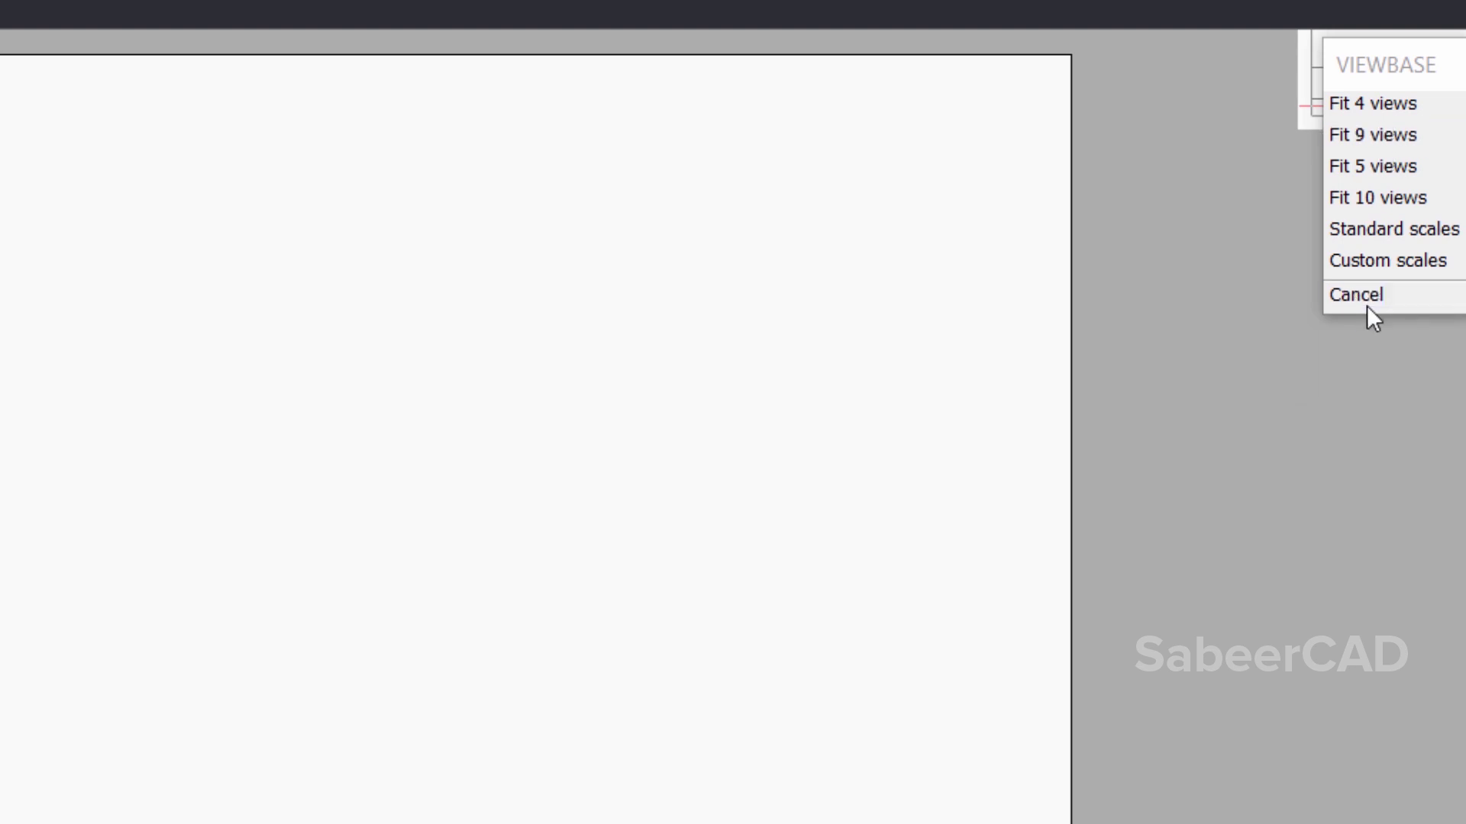
pyautogui.click(1386, 103)
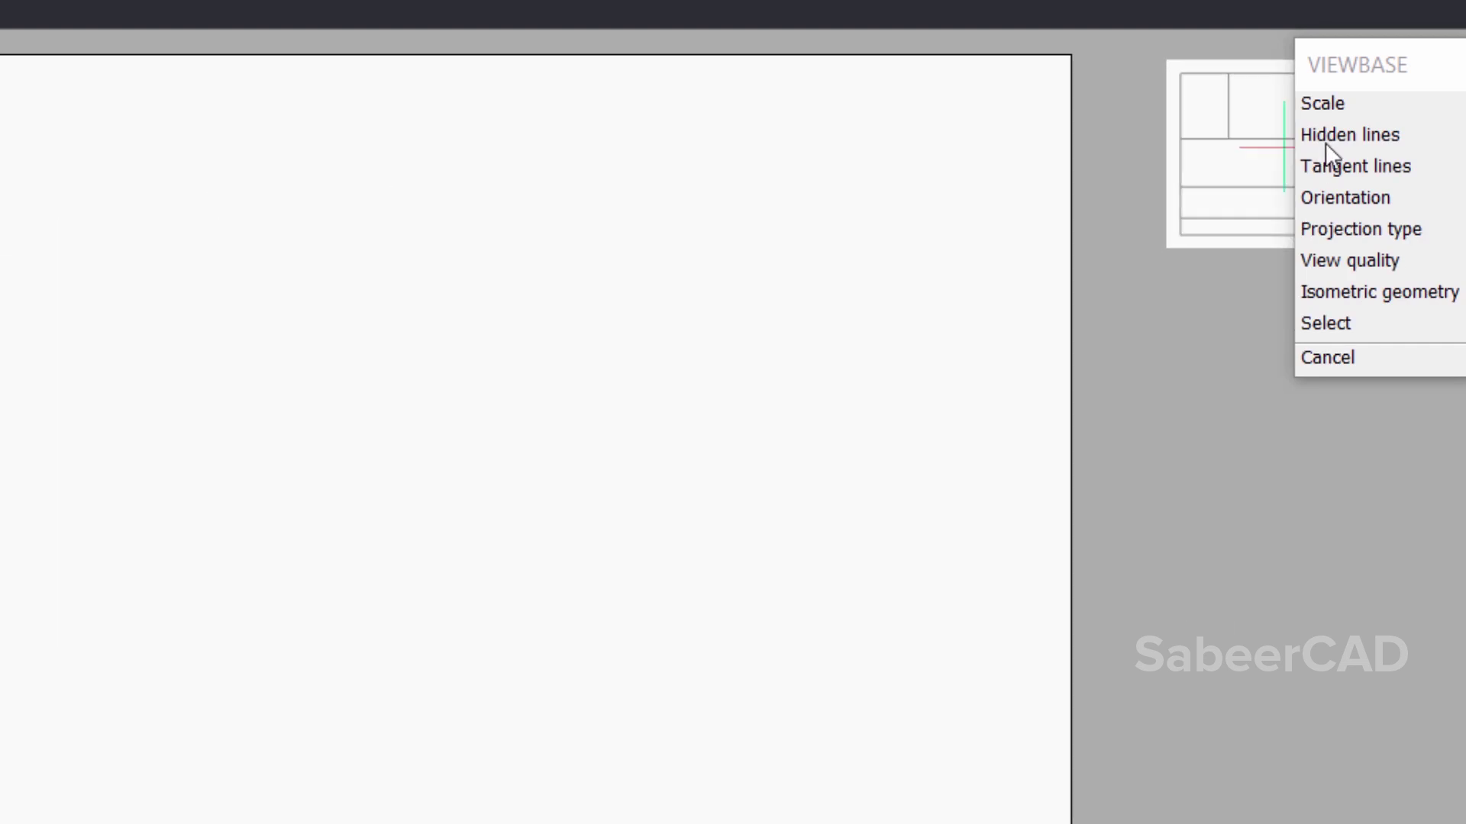
pyautogui.click(1349, 106)
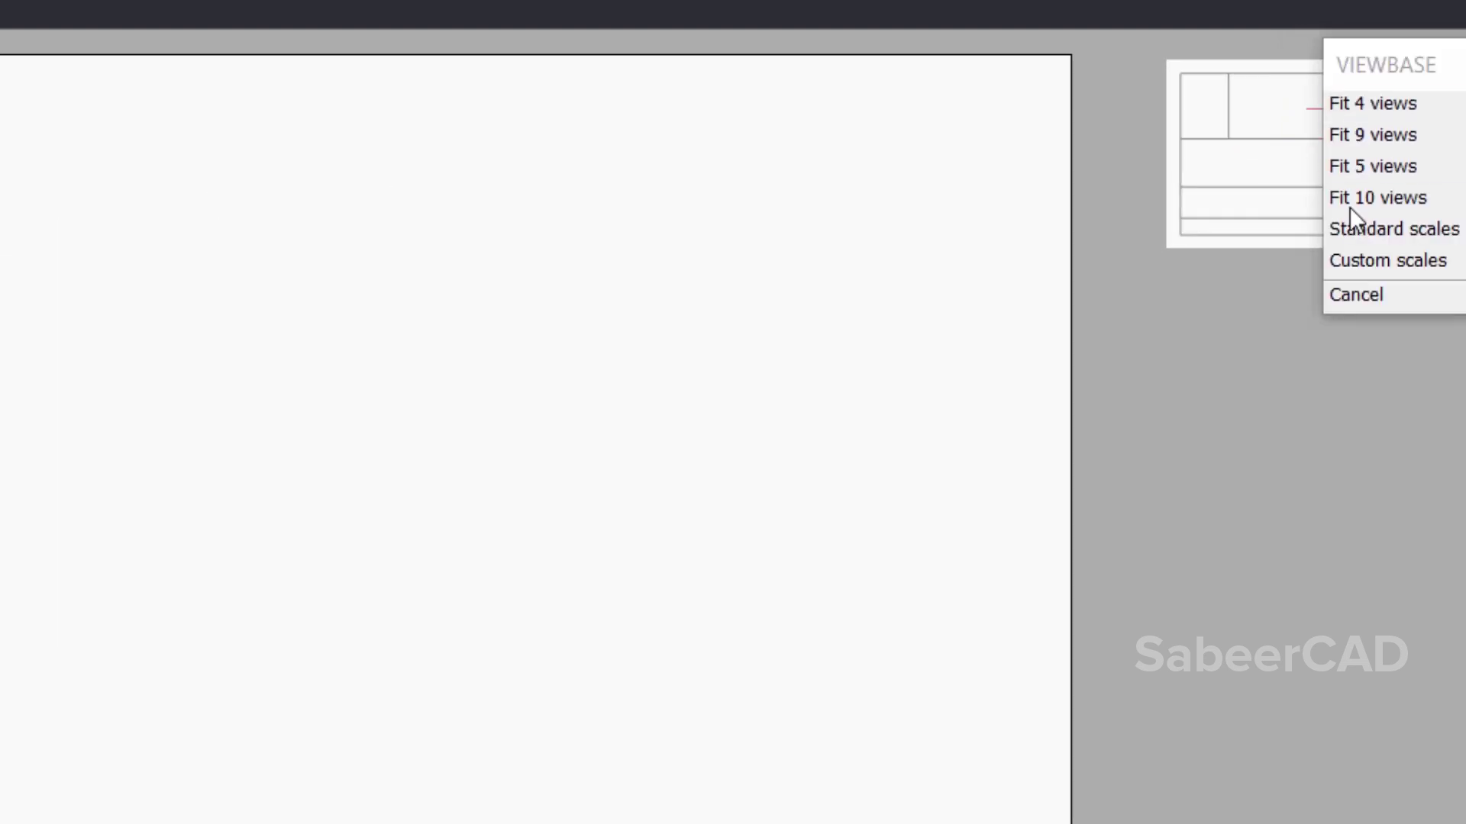
pyautogui.click(1376, 136)
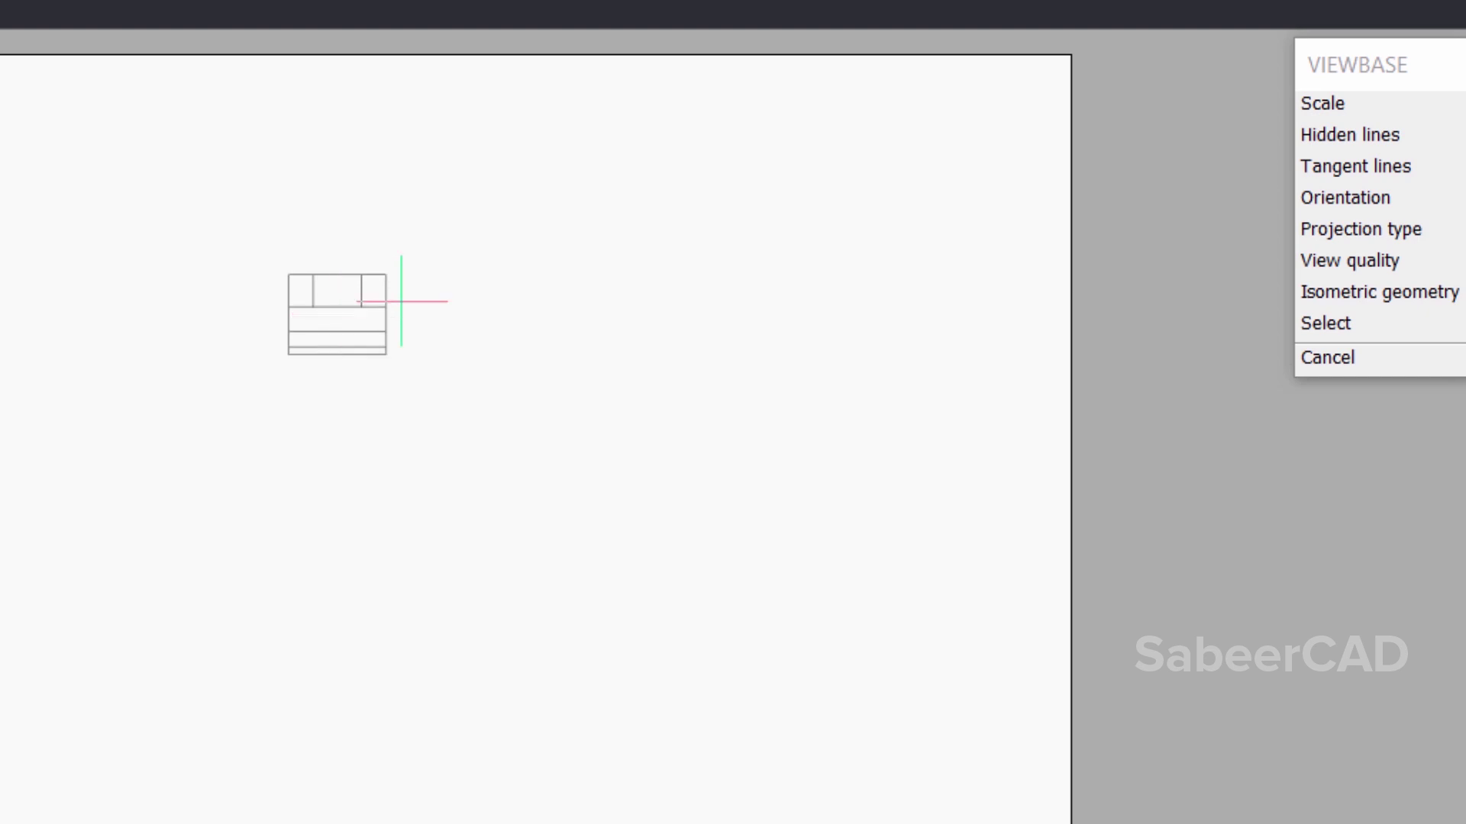
# Step: Set the base view to the standard scale 1:1 and place it in the upper middle of the sheet
pyautogui.click(1323, 103)
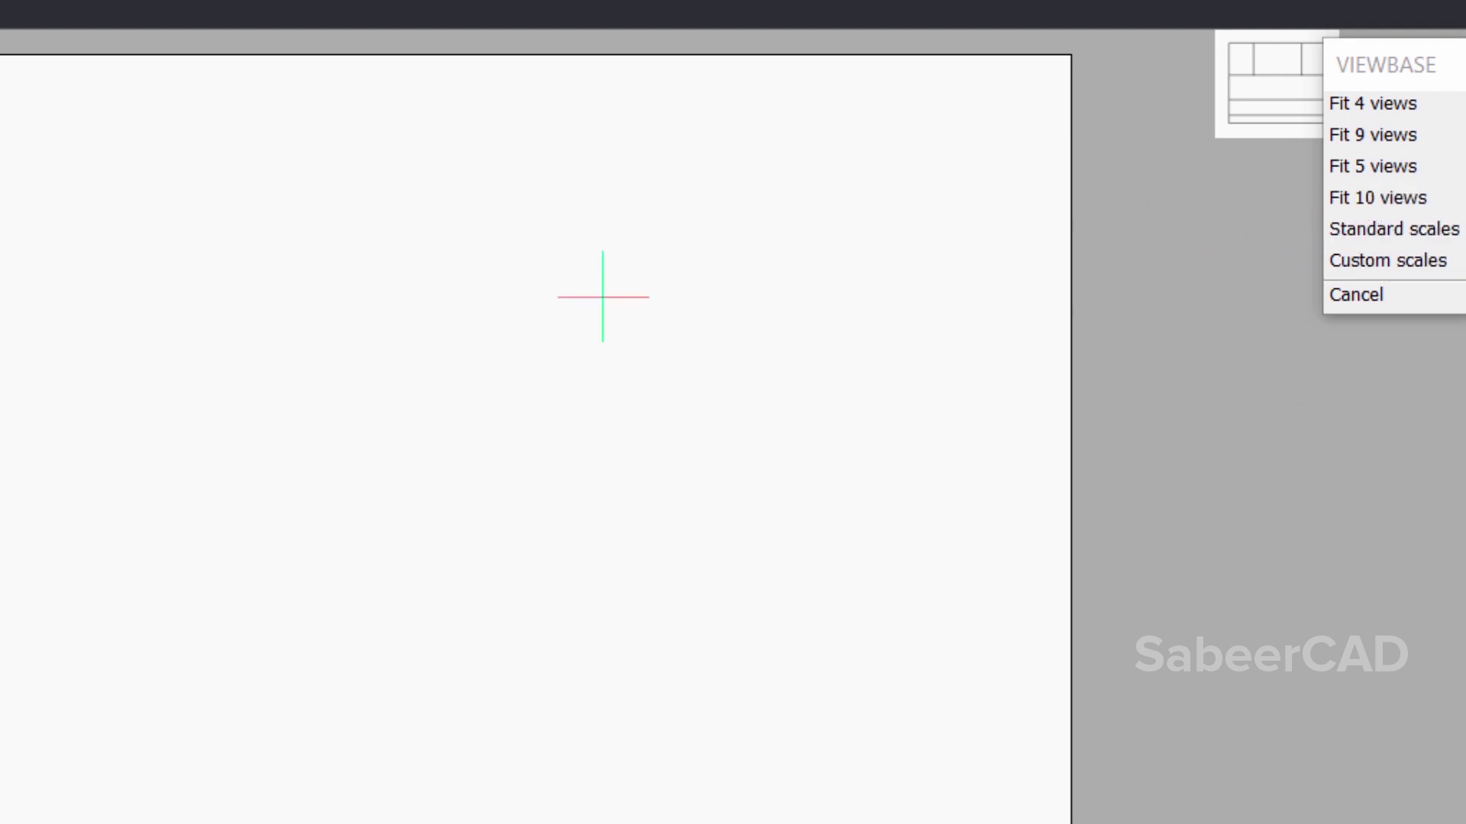
pyautogui.click(1367, 231)
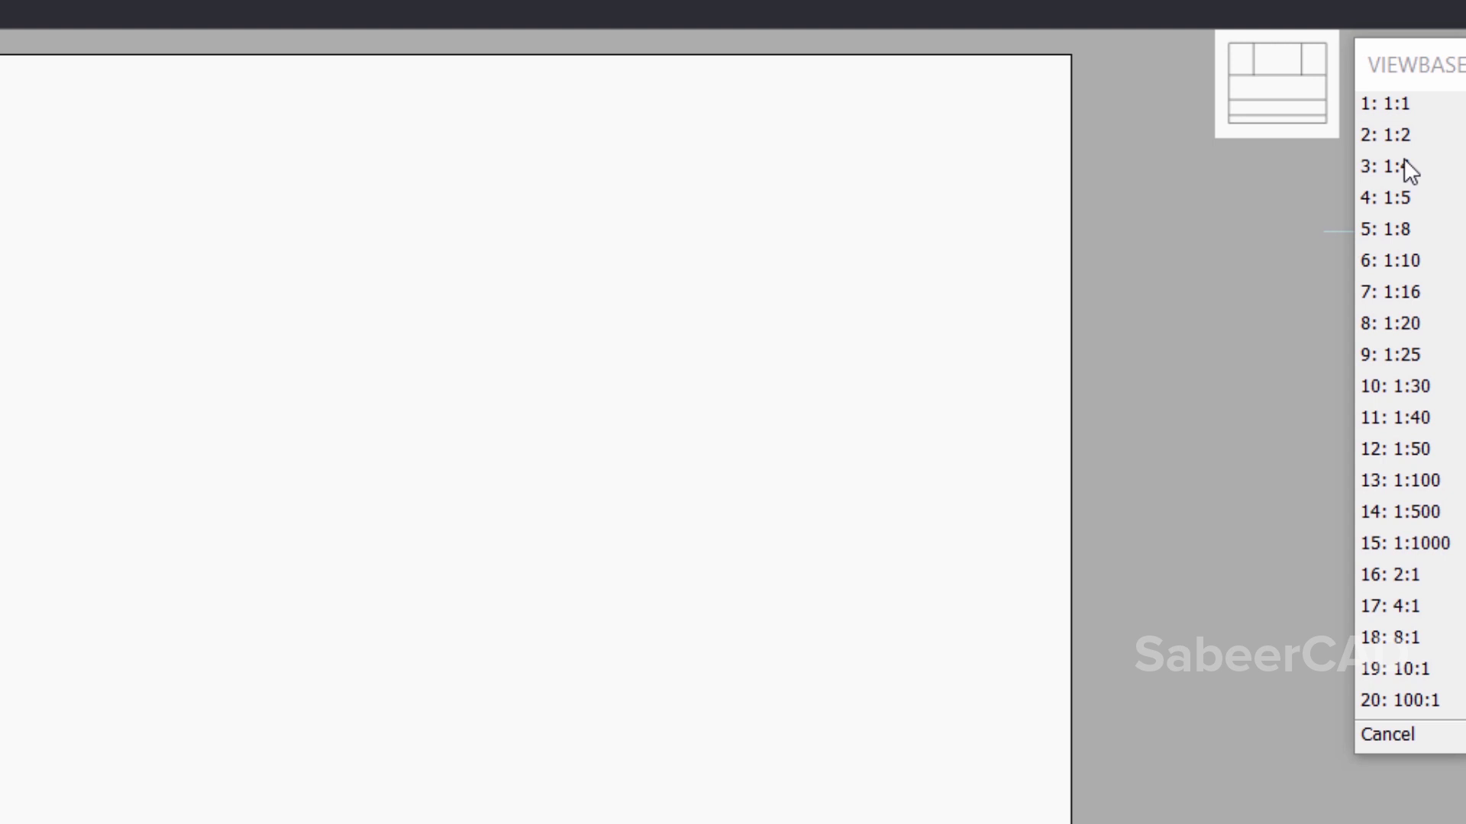
pyautogui.click(1394, 103)
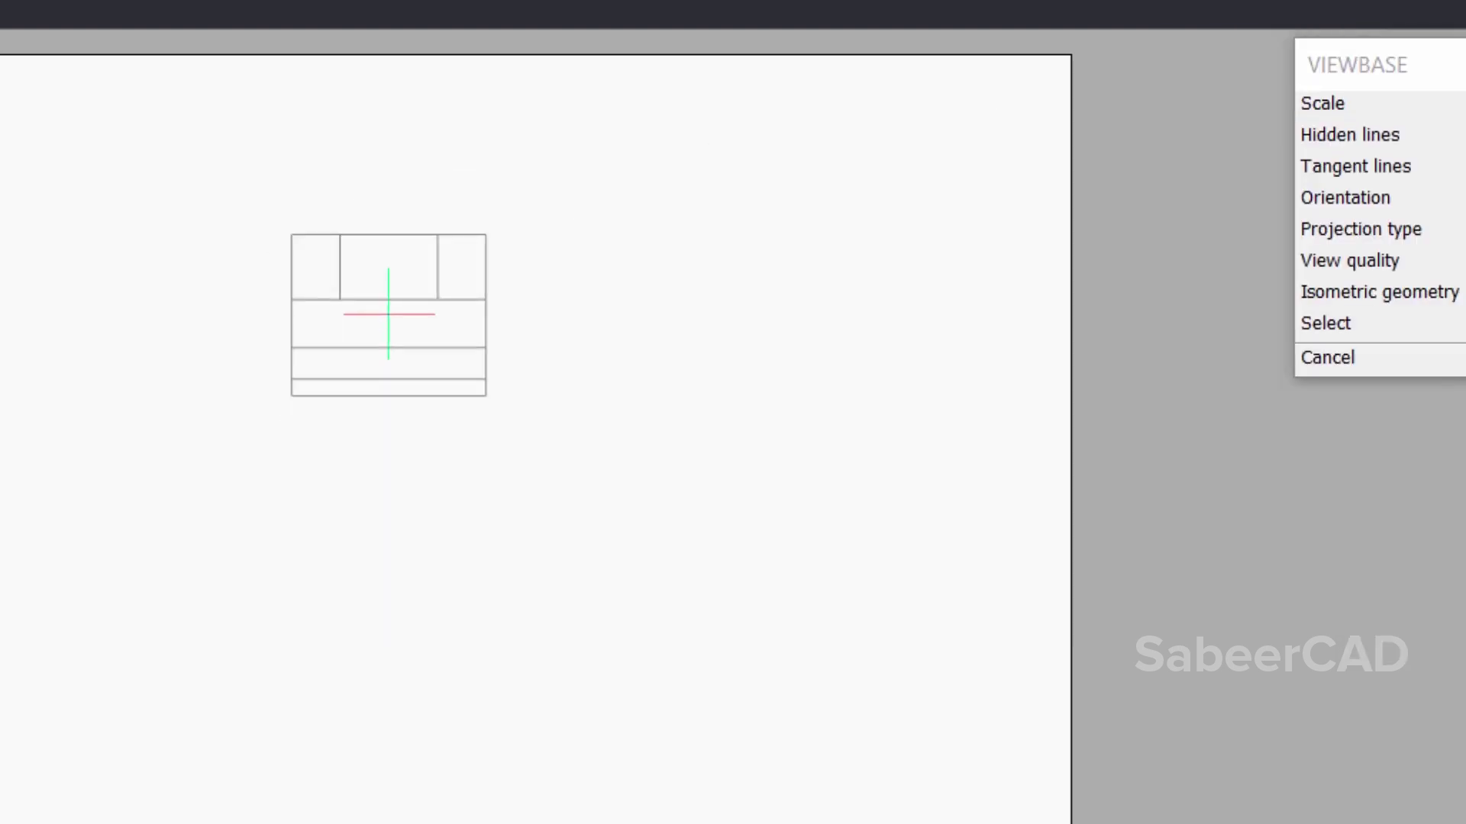
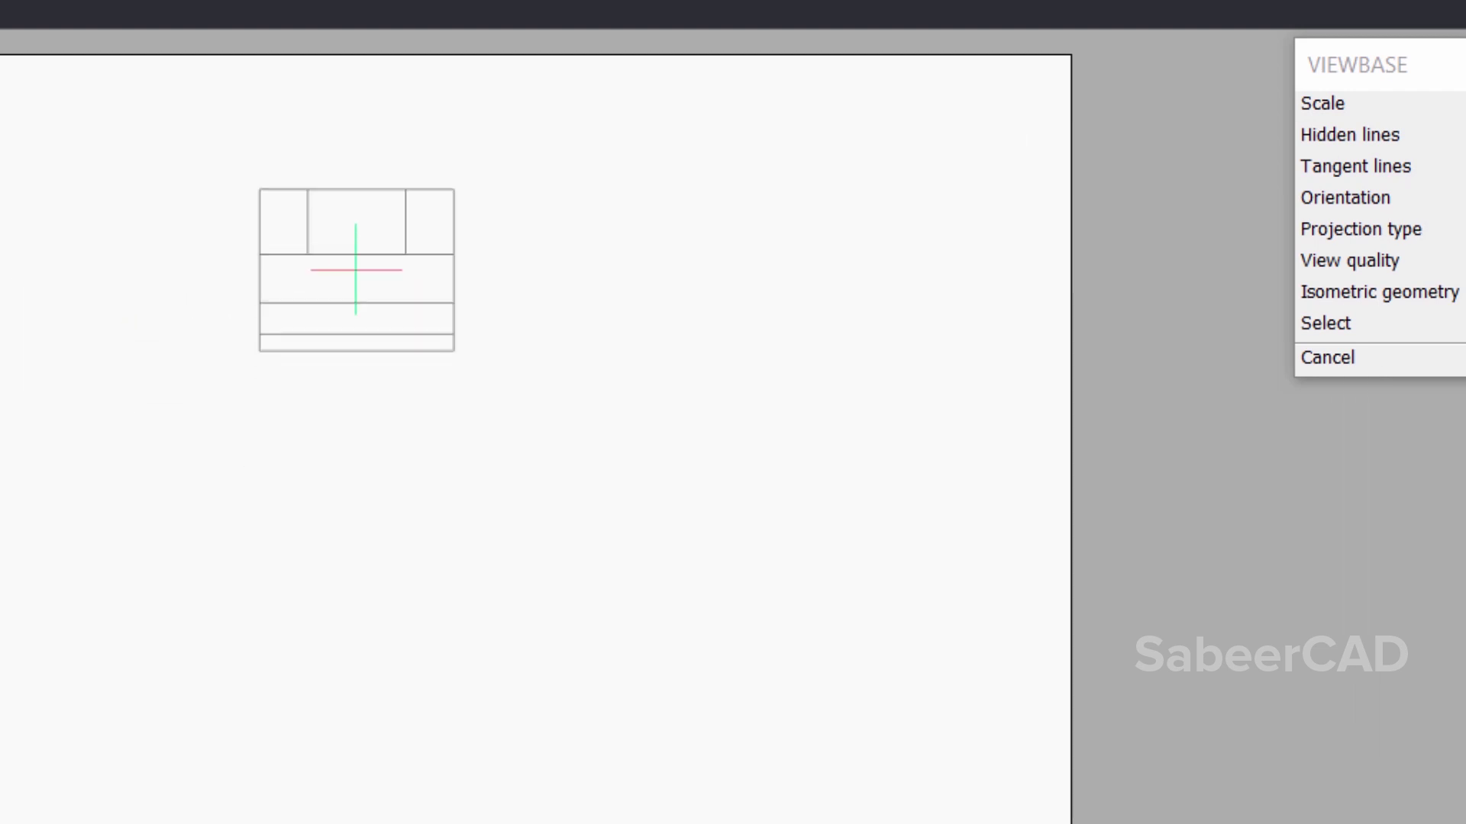
pyautogui.click(355, 257)
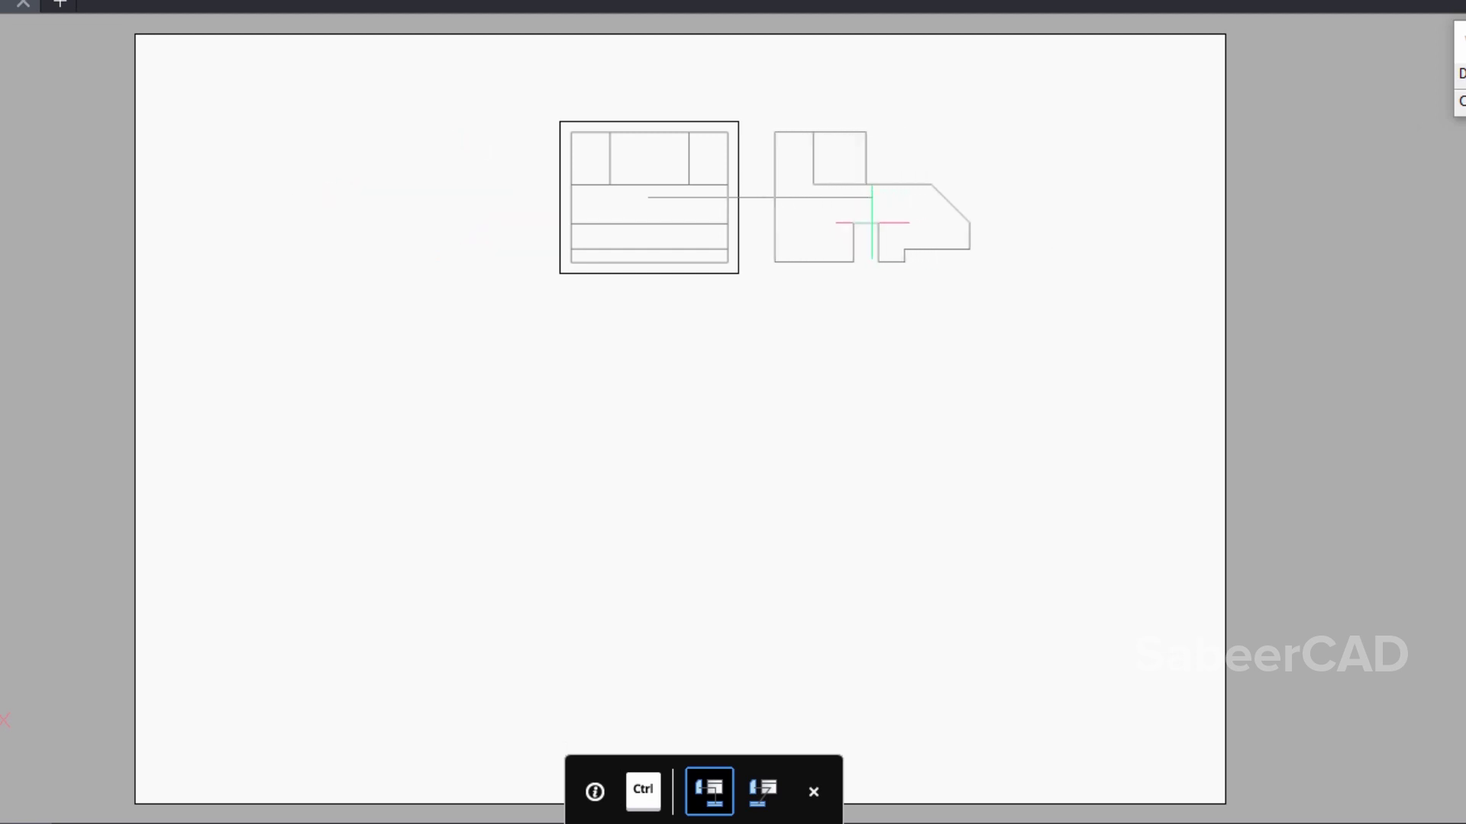
# Step: Place projected views to the right of, to the left of and directly below the base view
pyautogui.click(888, 228)
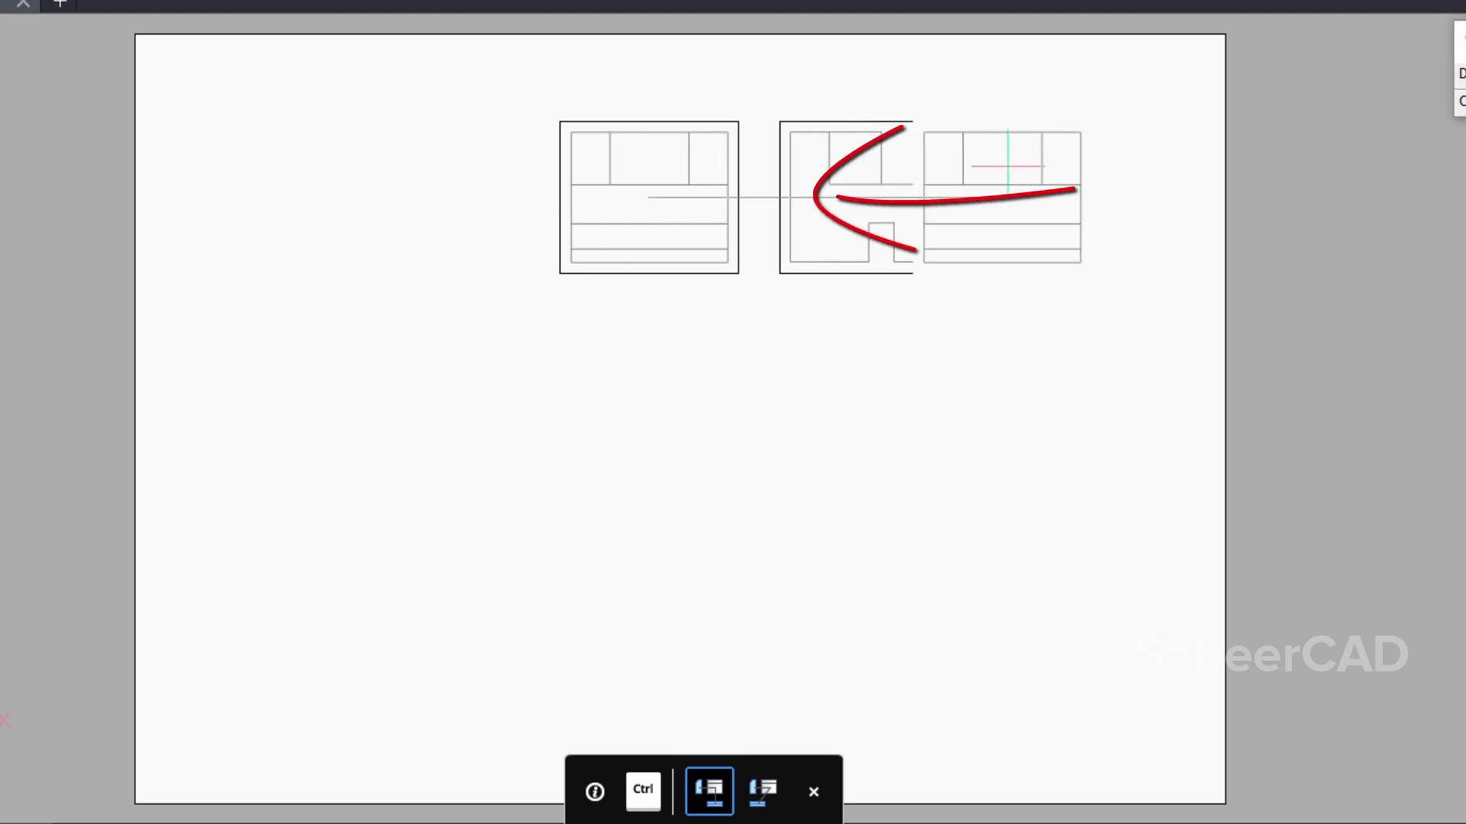
pyautogui.click(410, 160)
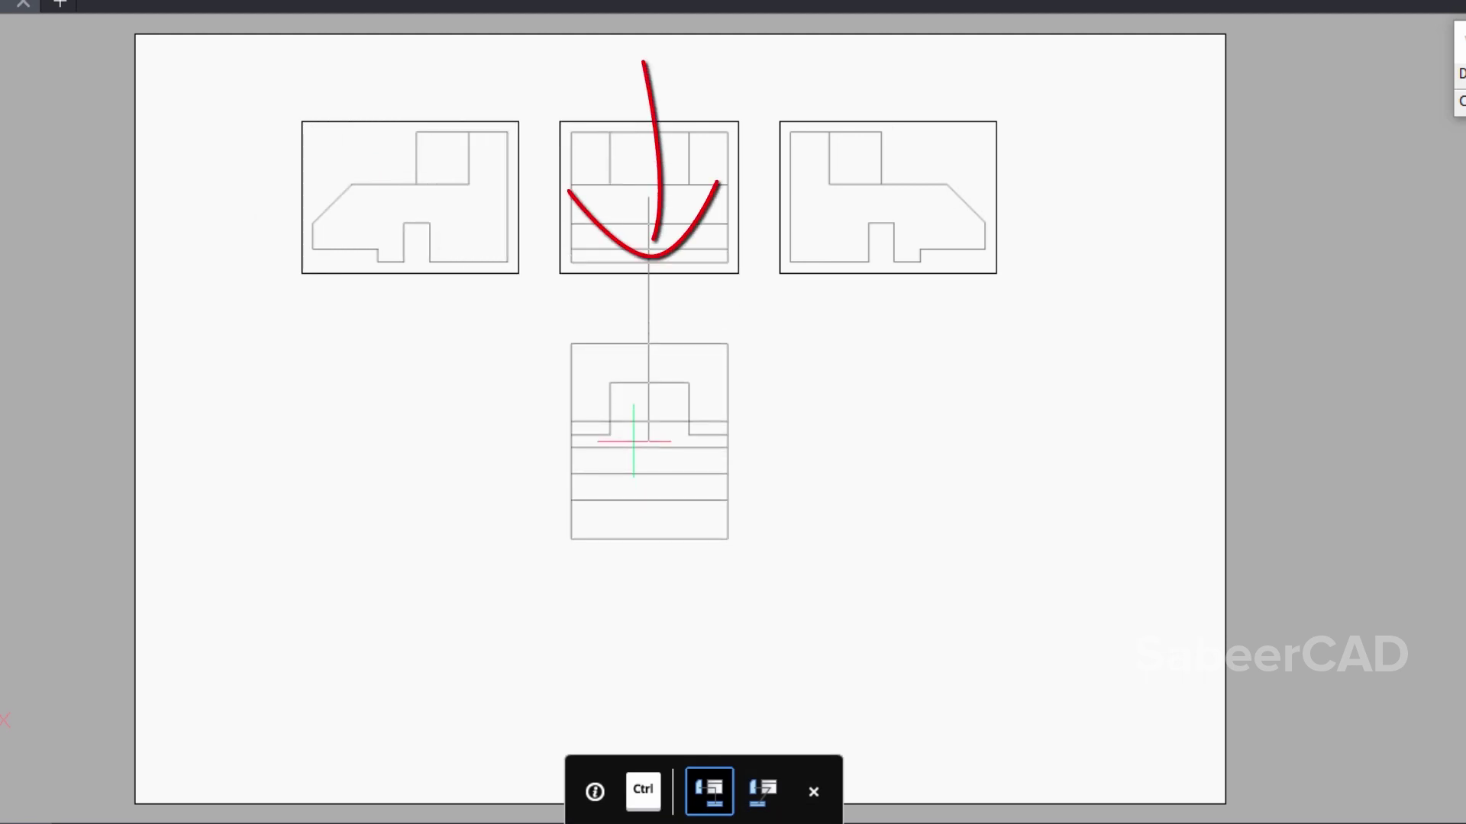
pyautogui.click(746, 438)
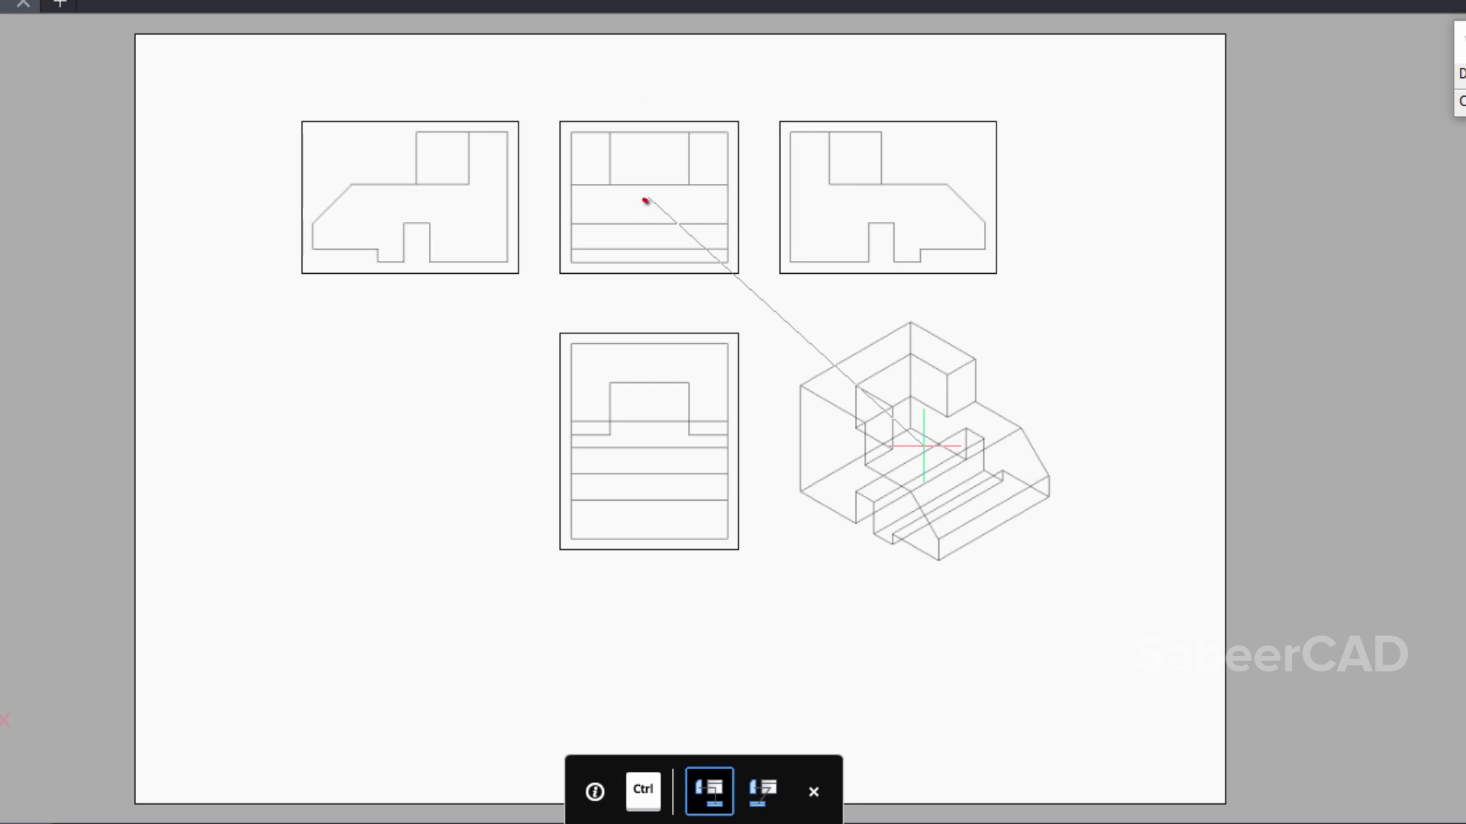
# Step: Place isometric projections diagonally below the base view, first on the right and then on the left, and finish the projected views
pyautogui.moveTo(646, 201); pyautogui.dragTo(738, 272)
pyautogui.moveTo(776, 225)
pyautogui.mouseDown()
pyautogui.moveTo(773, 326)
pyautogui.moveTo(686, 334)
pyautogui.mouseUp()
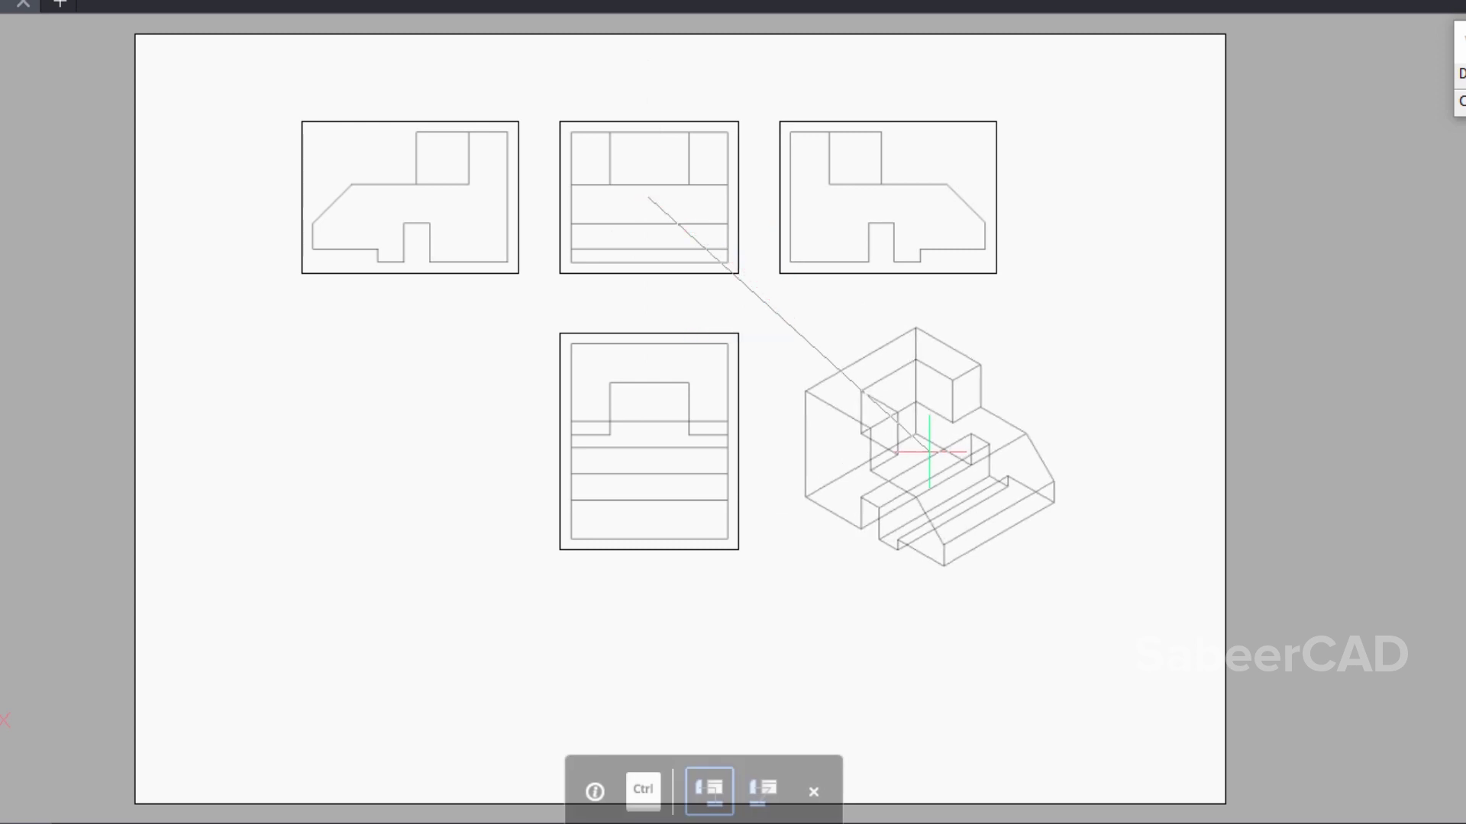
pyautogui.click(924, 447)
pyautogui.click(648, 435)
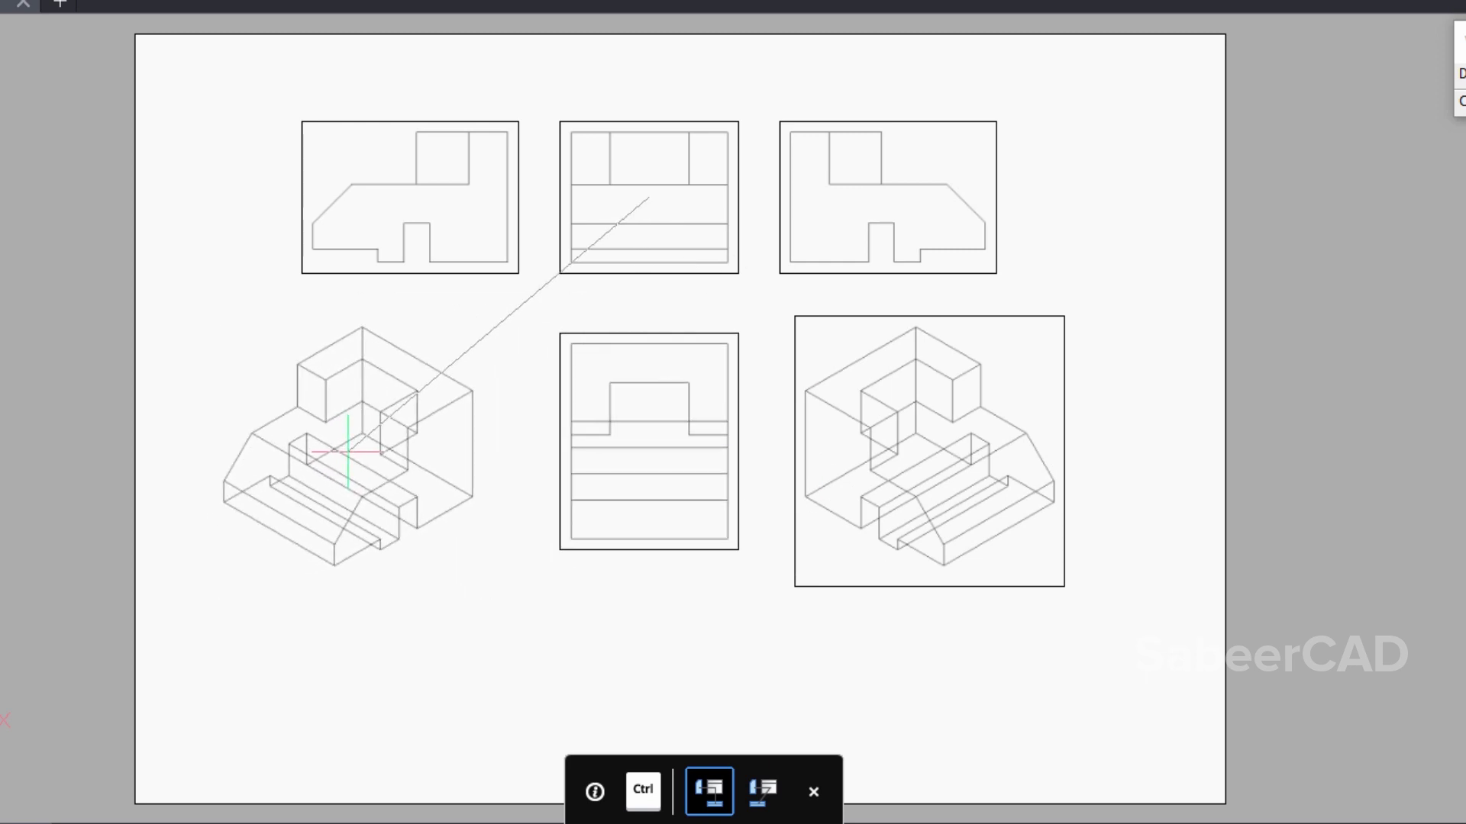
pyautogui.moveTo(675, 133); pyautogui.dragTo(526, 300)
pyautogui.moveTo(515, 208)
pyautogui.mouseDown()
pyautogui.moveTo(505, 298)
pyautogui.moveTo(615, 287)
pyautogui.mouseUp()
pyautogui.click(382, 431)
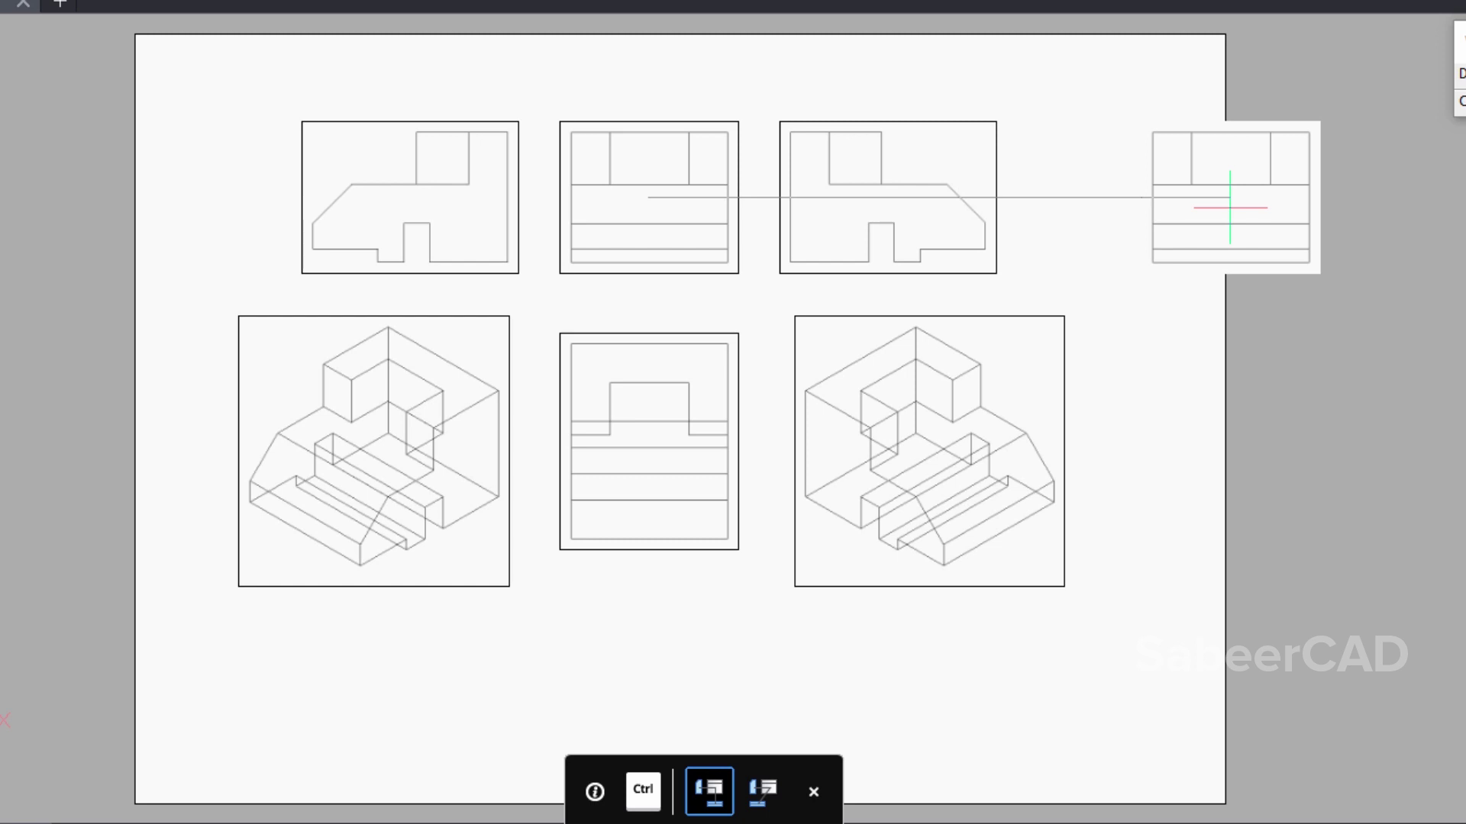
pyautogui.press('Return')
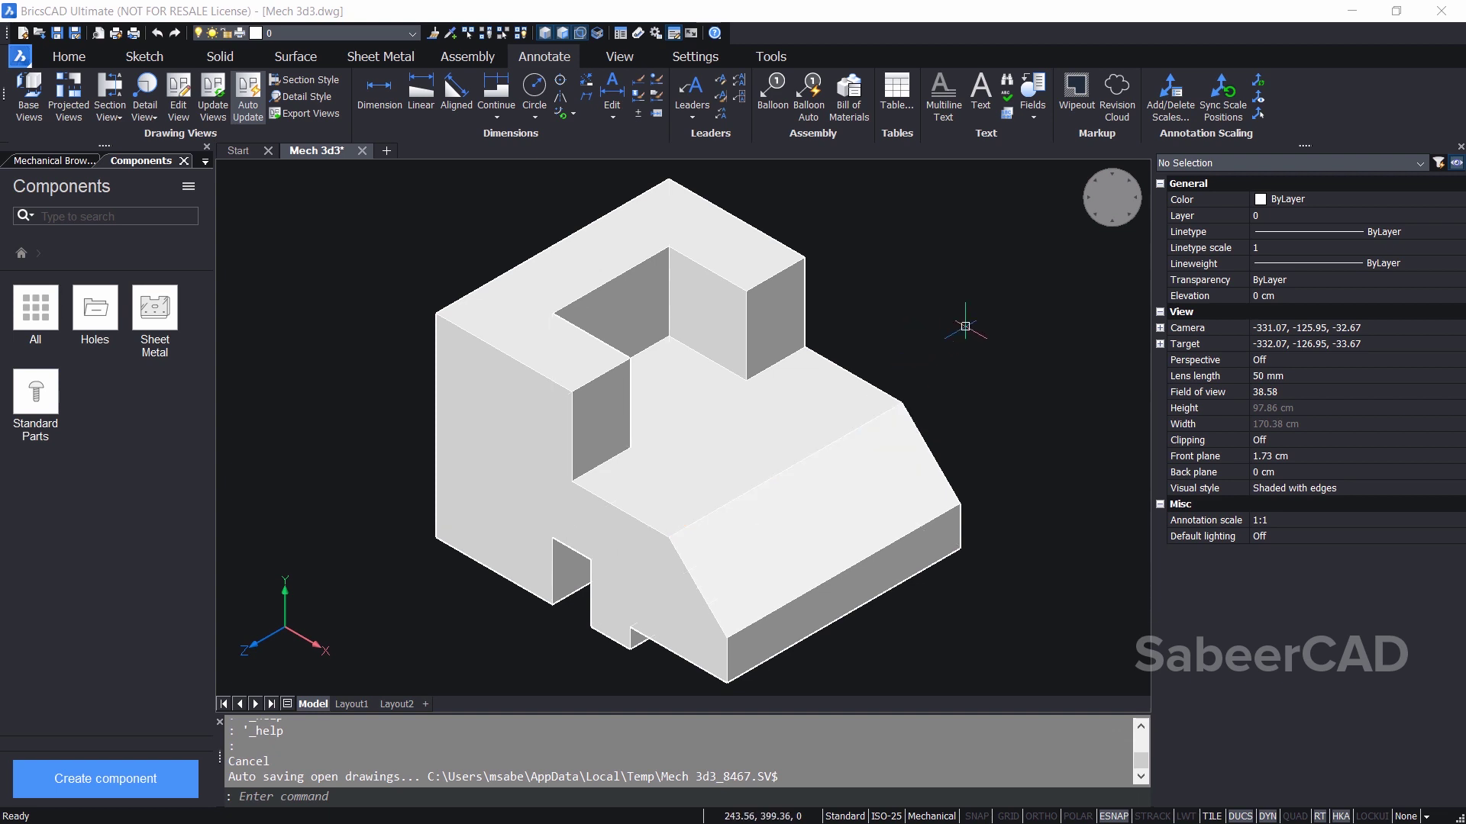
# Step: From model space, start base views of the entire model on Layout2
pyautogui.click(23, 111)
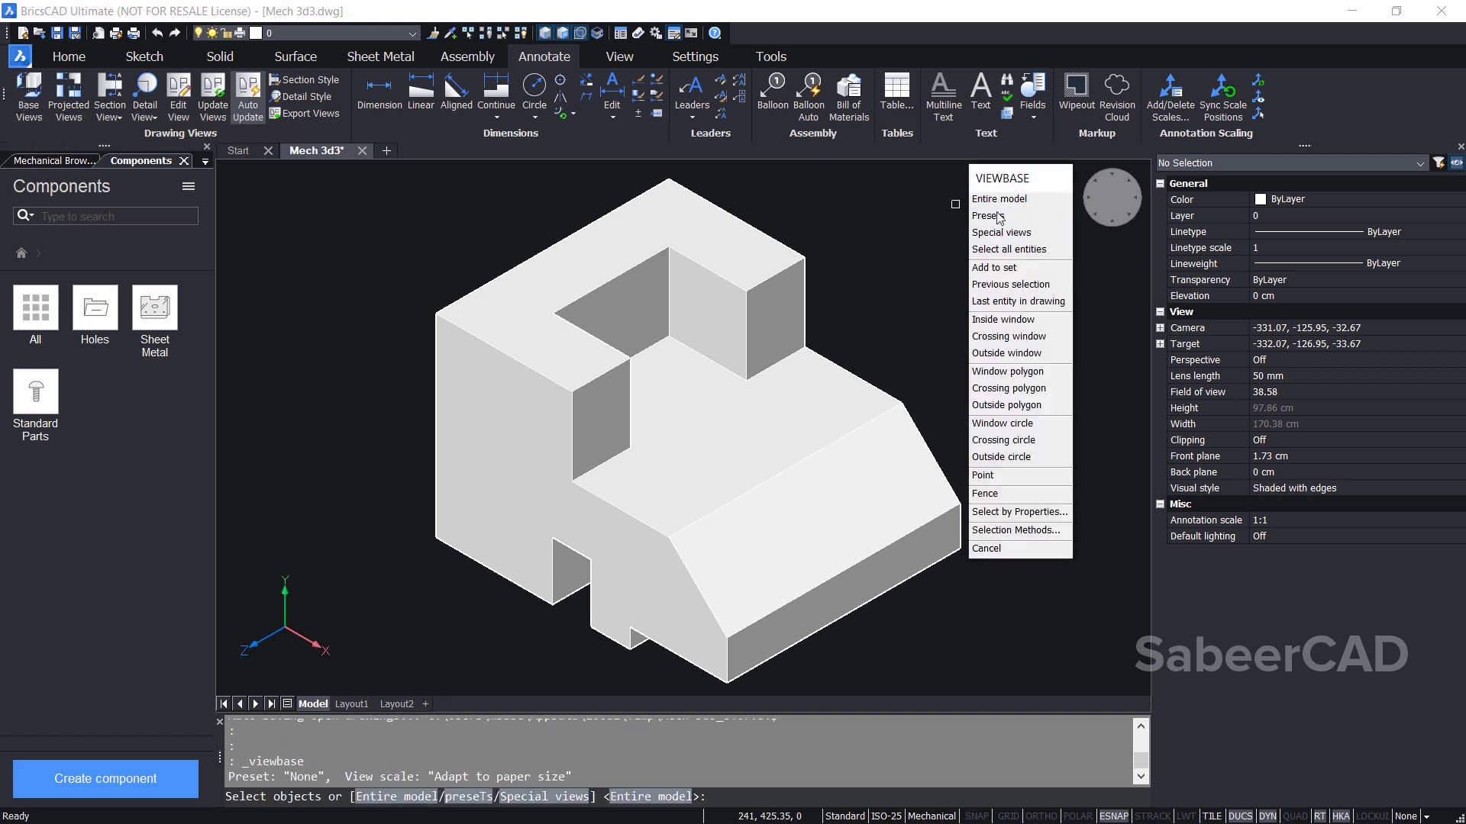
pyautogui.click(997, 199)
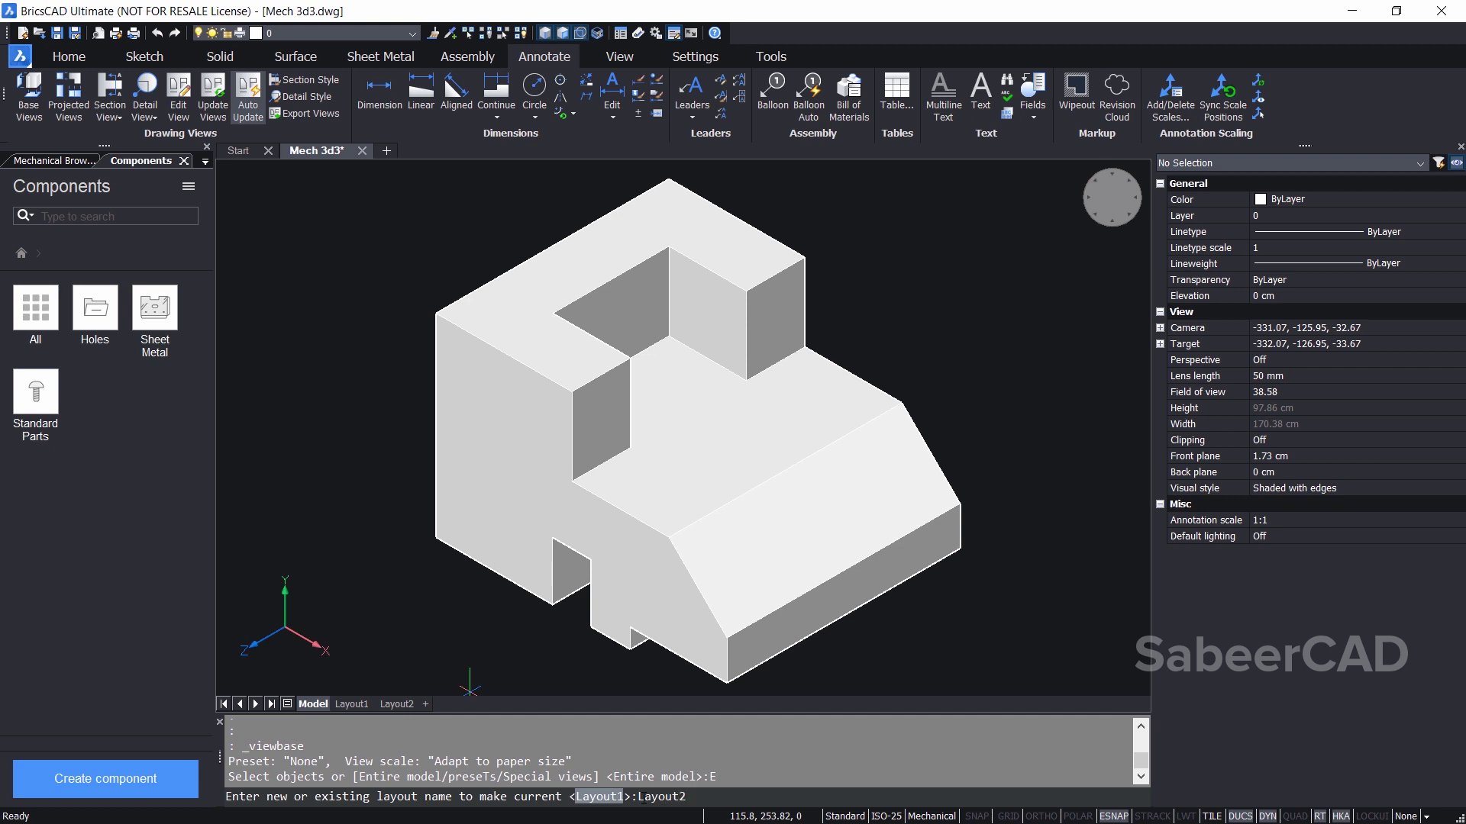
pyautogui.press('Return')
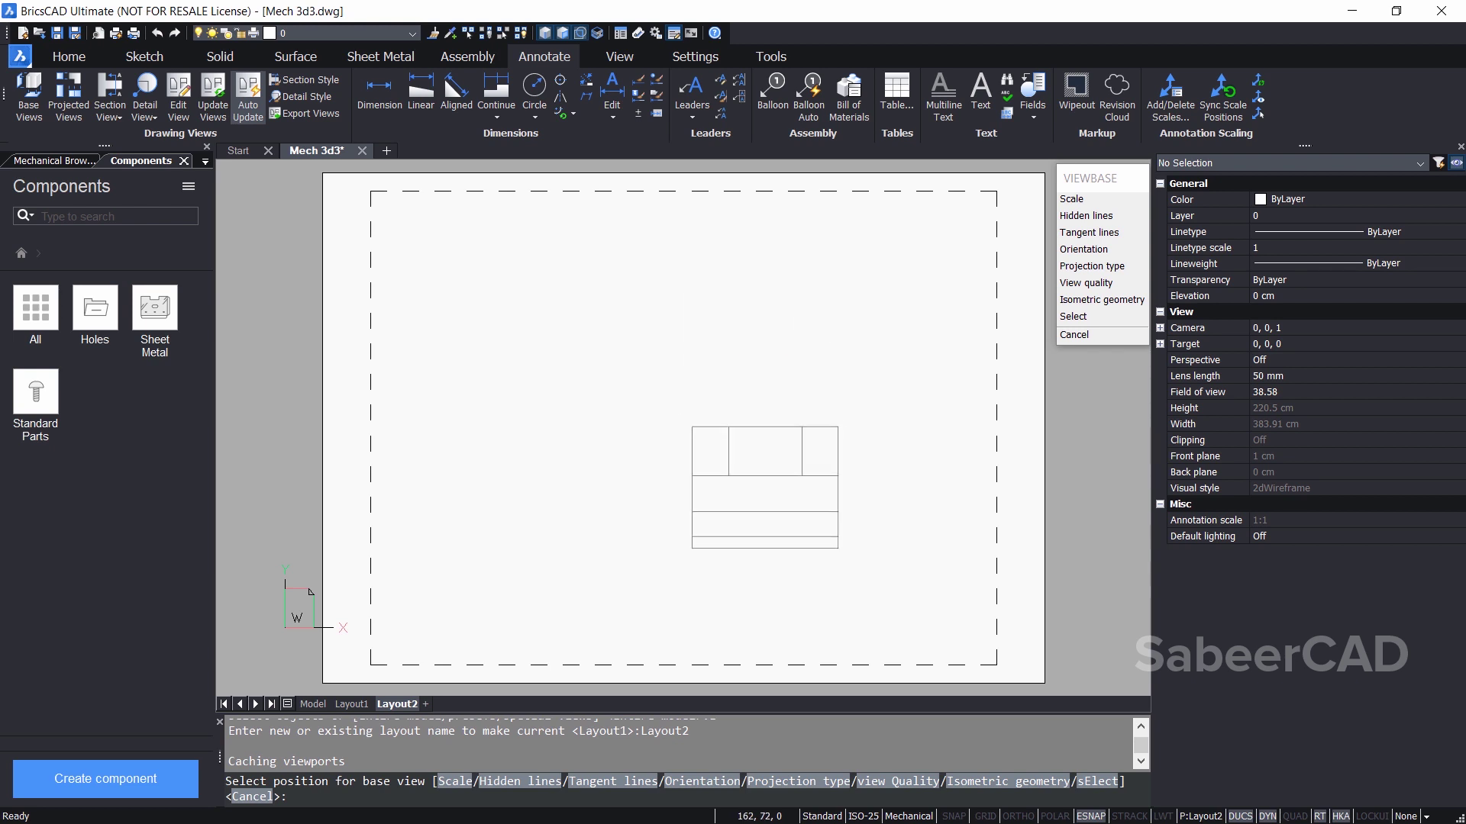
# Step: Set the isometric geometry to 3D views and place the base view in the upper middle of the sheet
pyautogui.click(1095, 298)
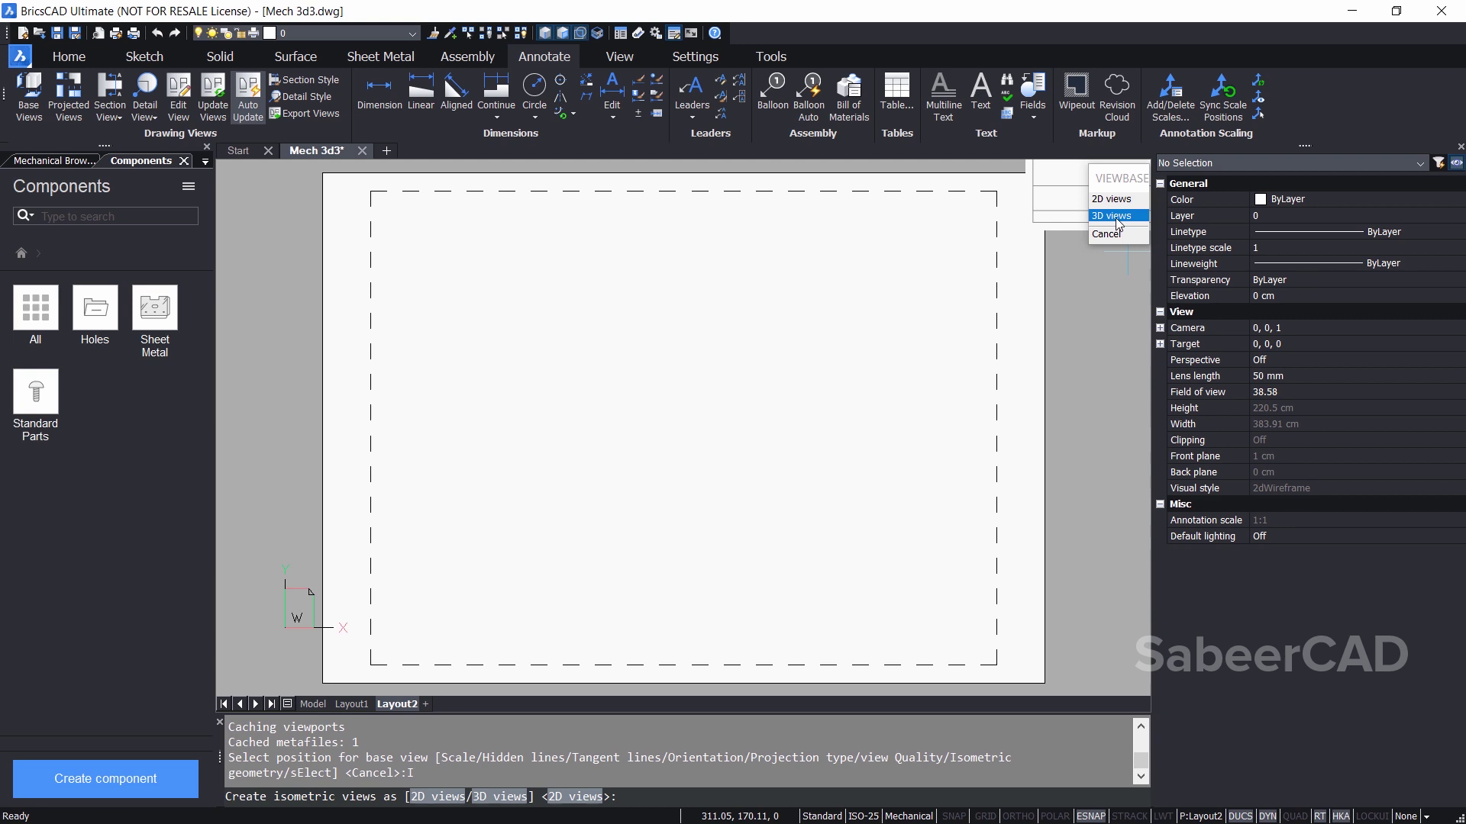
pyautogui.click(1113, 216)
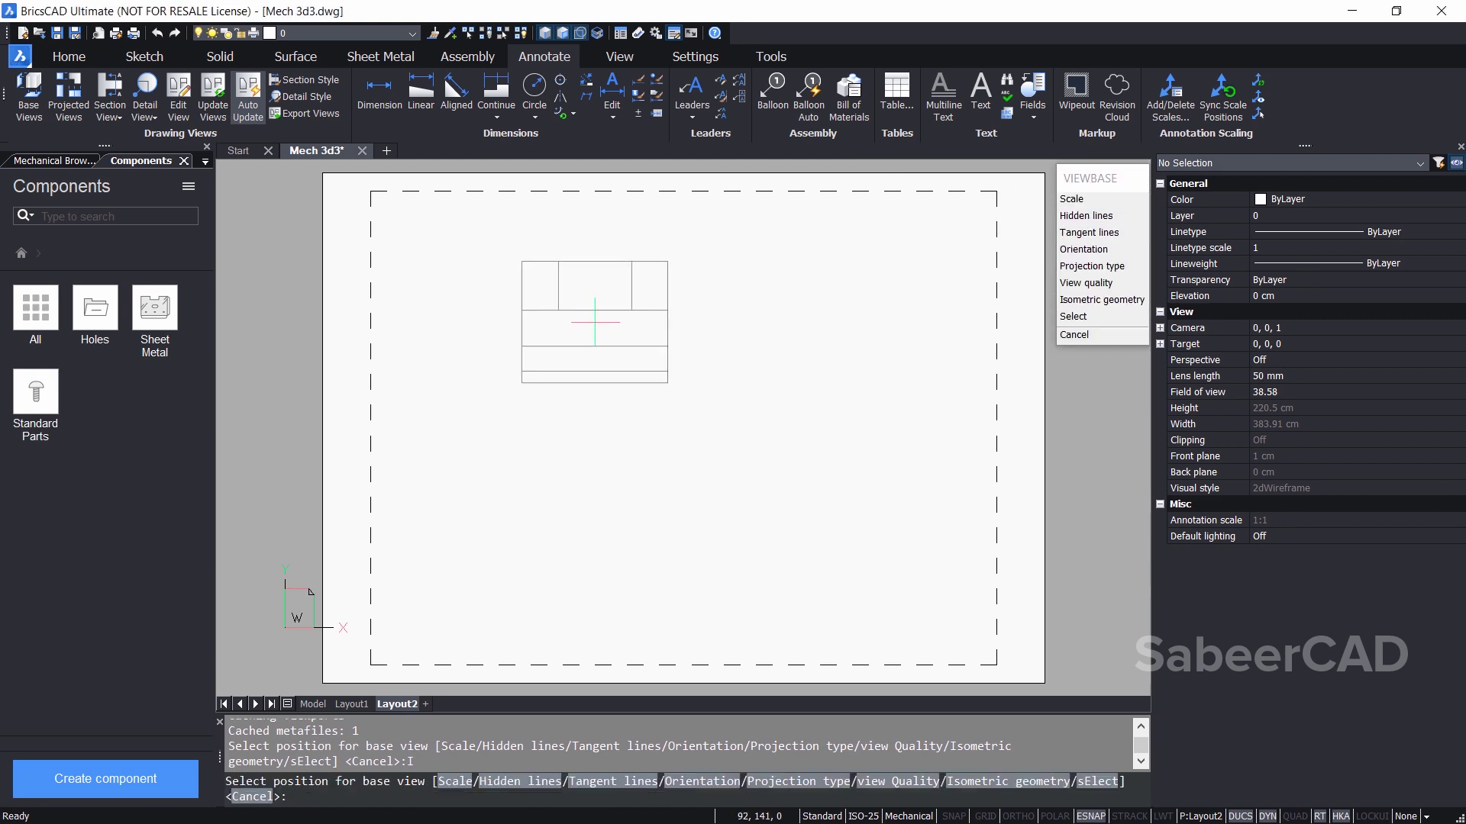
pyautogui.click(654, 286)
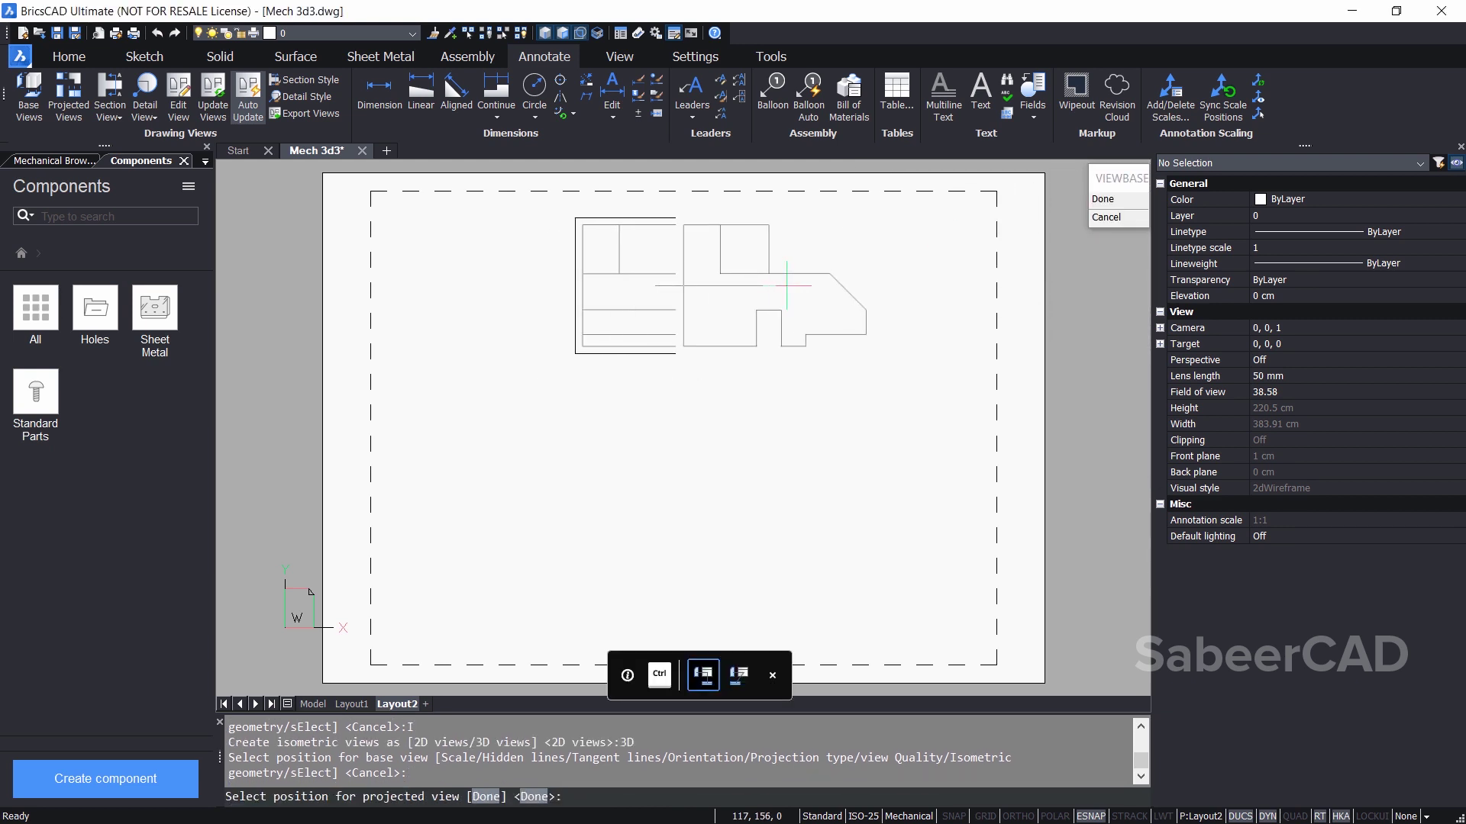
# Step: Place side projections right and left of the base view and an isometric projection below each, finishing the projected views
pyautogui.click(865, 286)
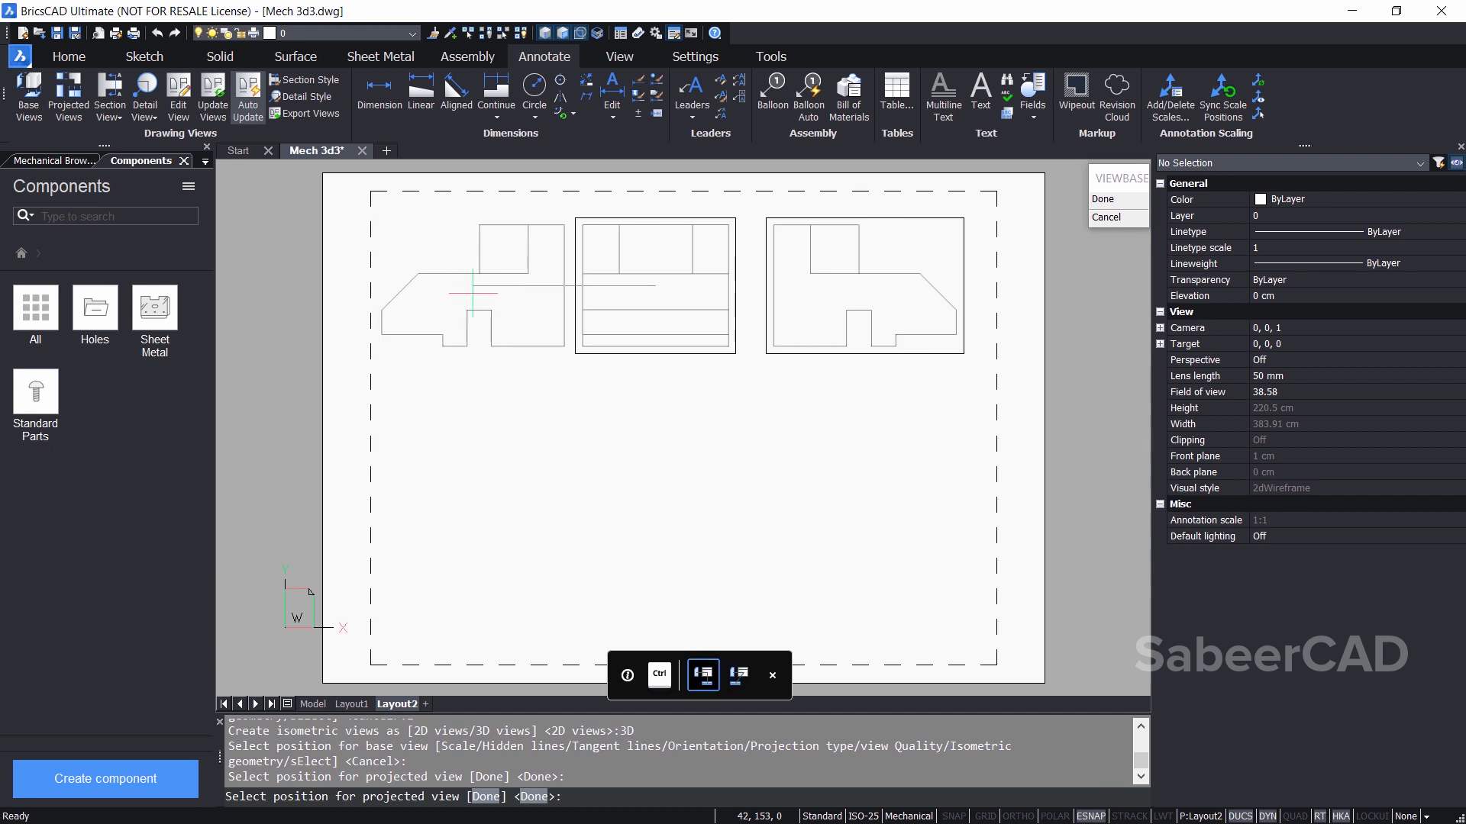
pyautogui.click(470, 293)
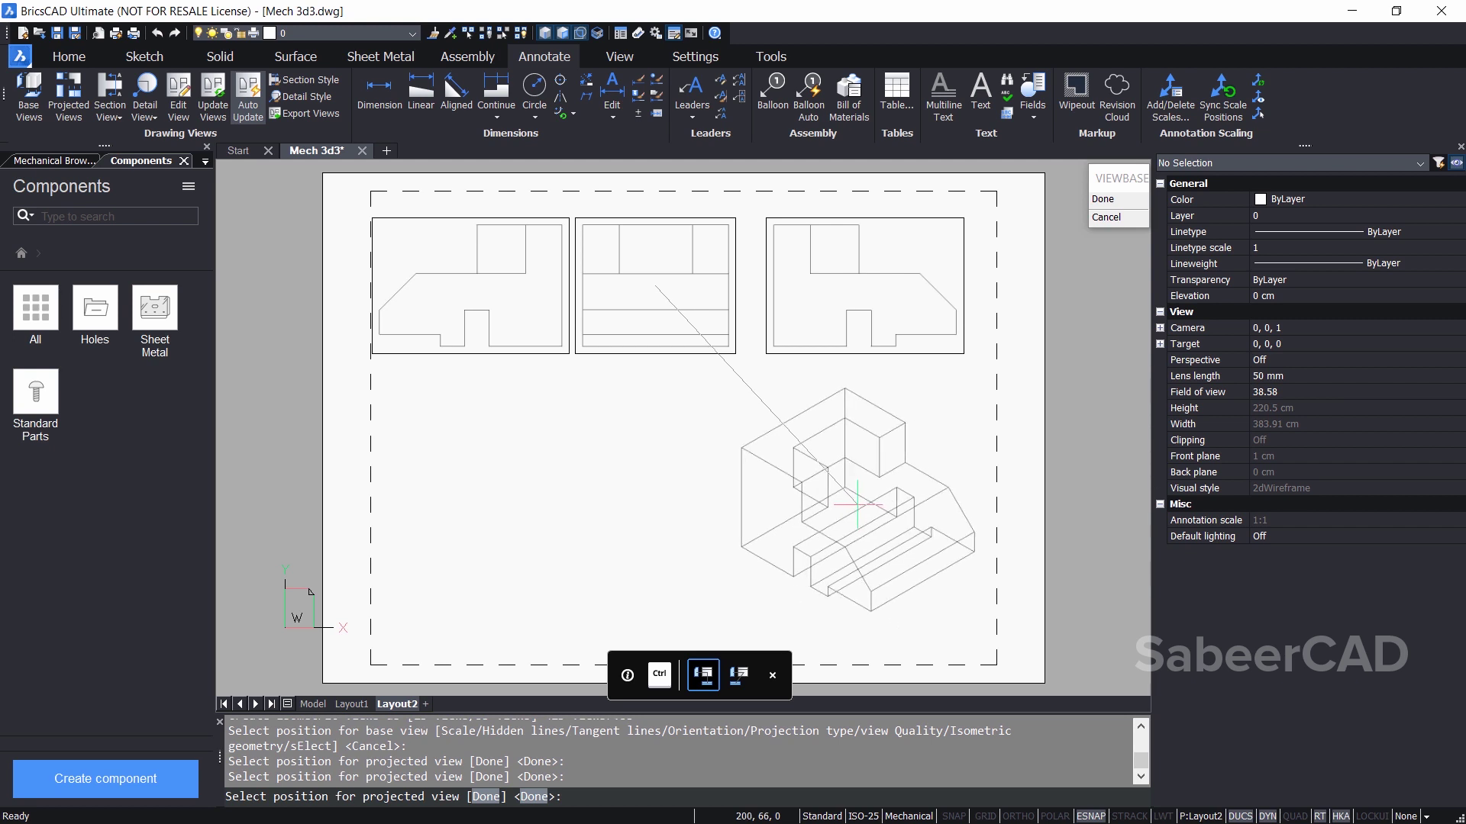
pyautogui.click(857, 504)
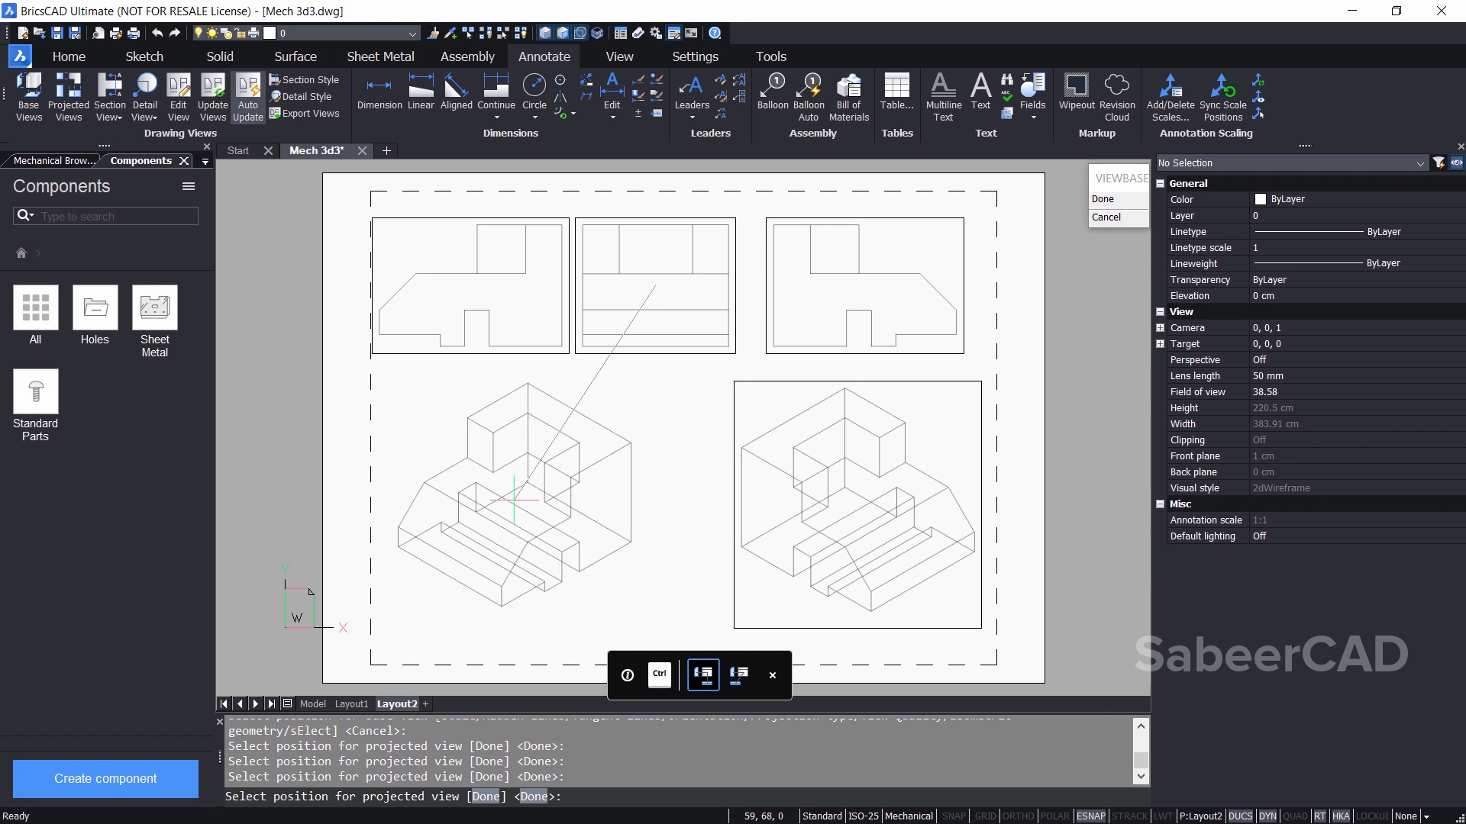
pyautogui.click(513, 500)
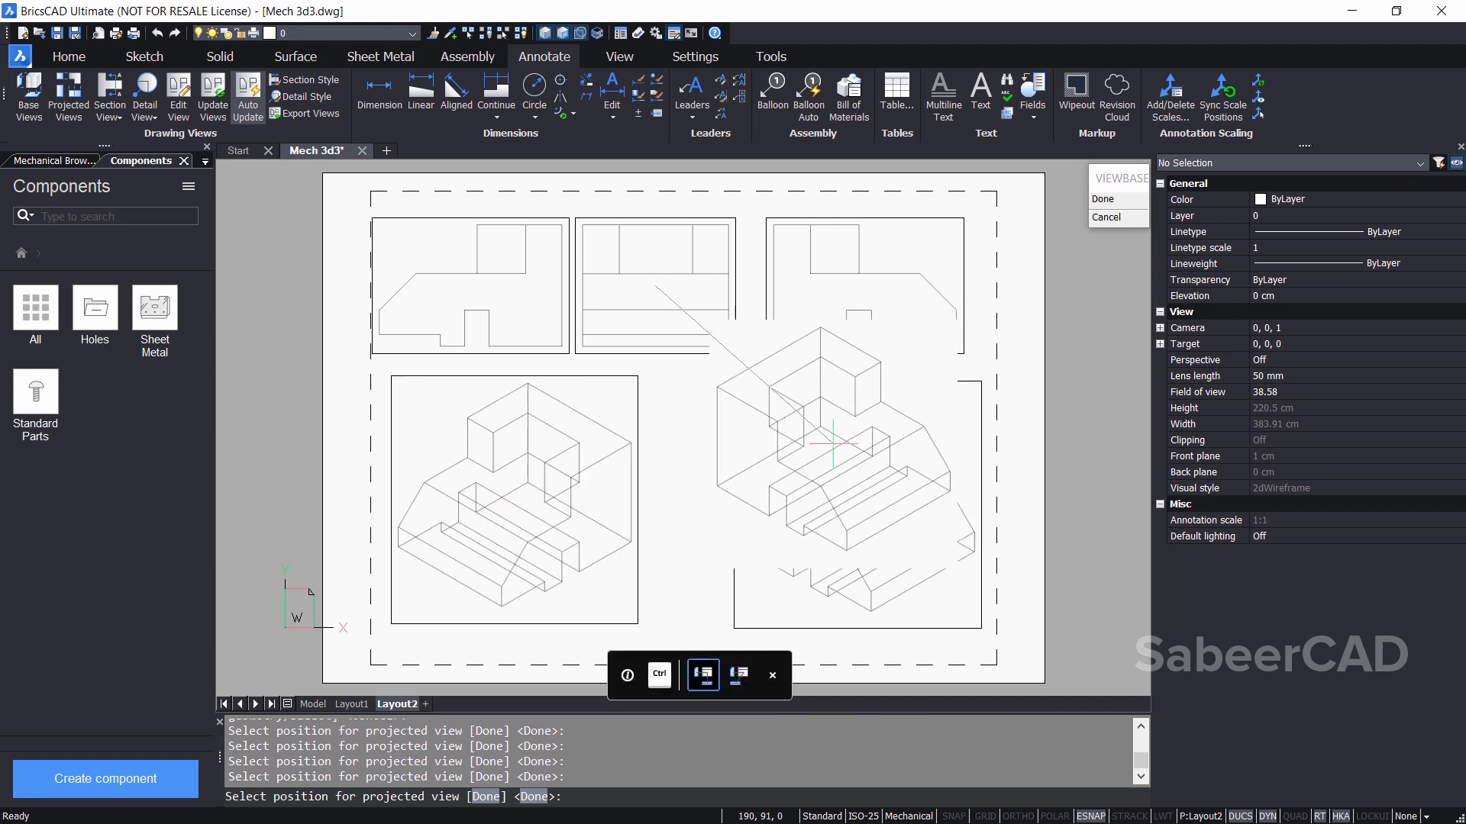
pyautogui.press('Return')
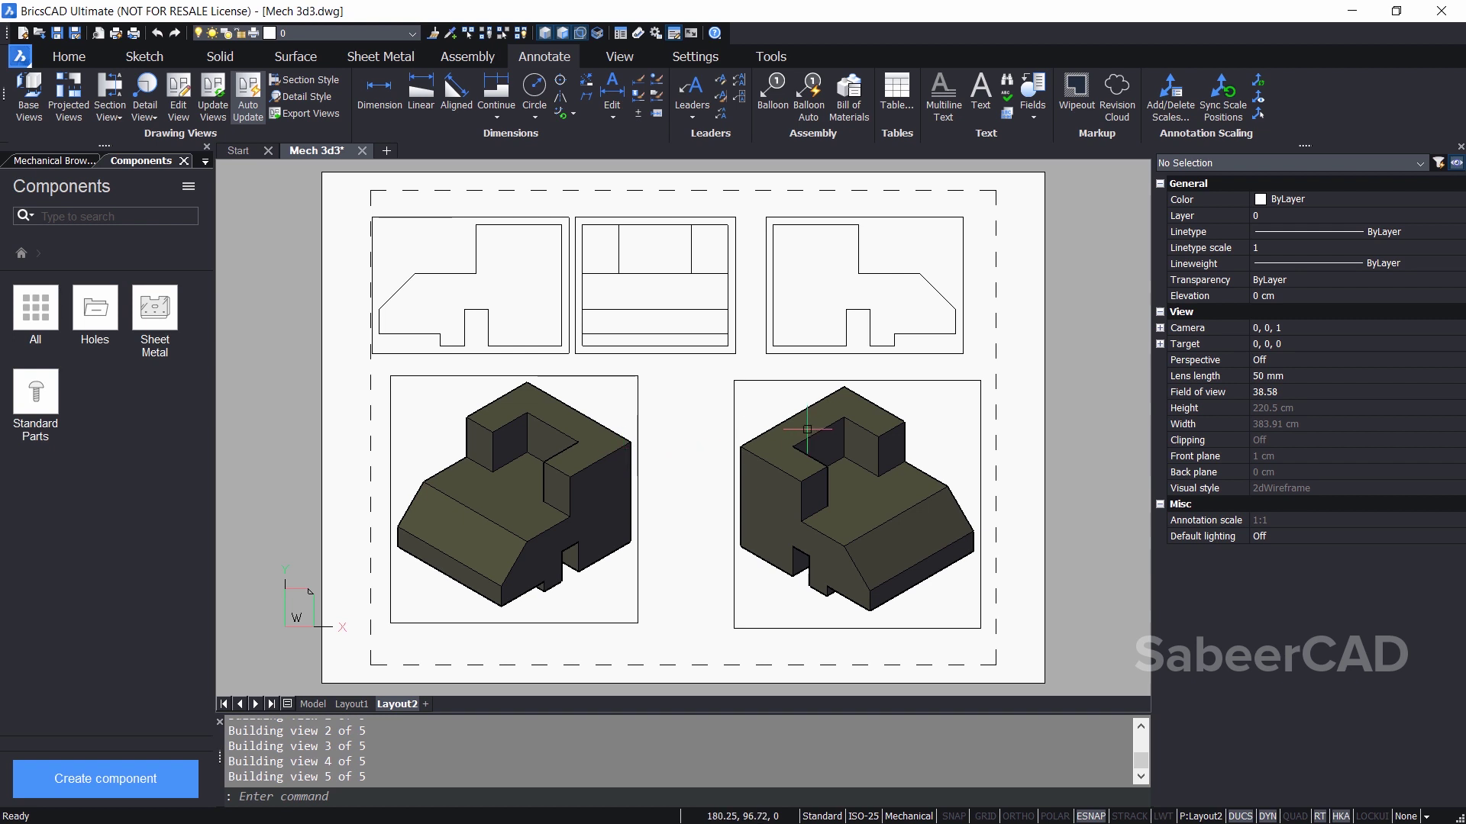
# Step: Set the visual style of the right isometric viewport to Shades of Gray
pyautogui.click(922, 381)
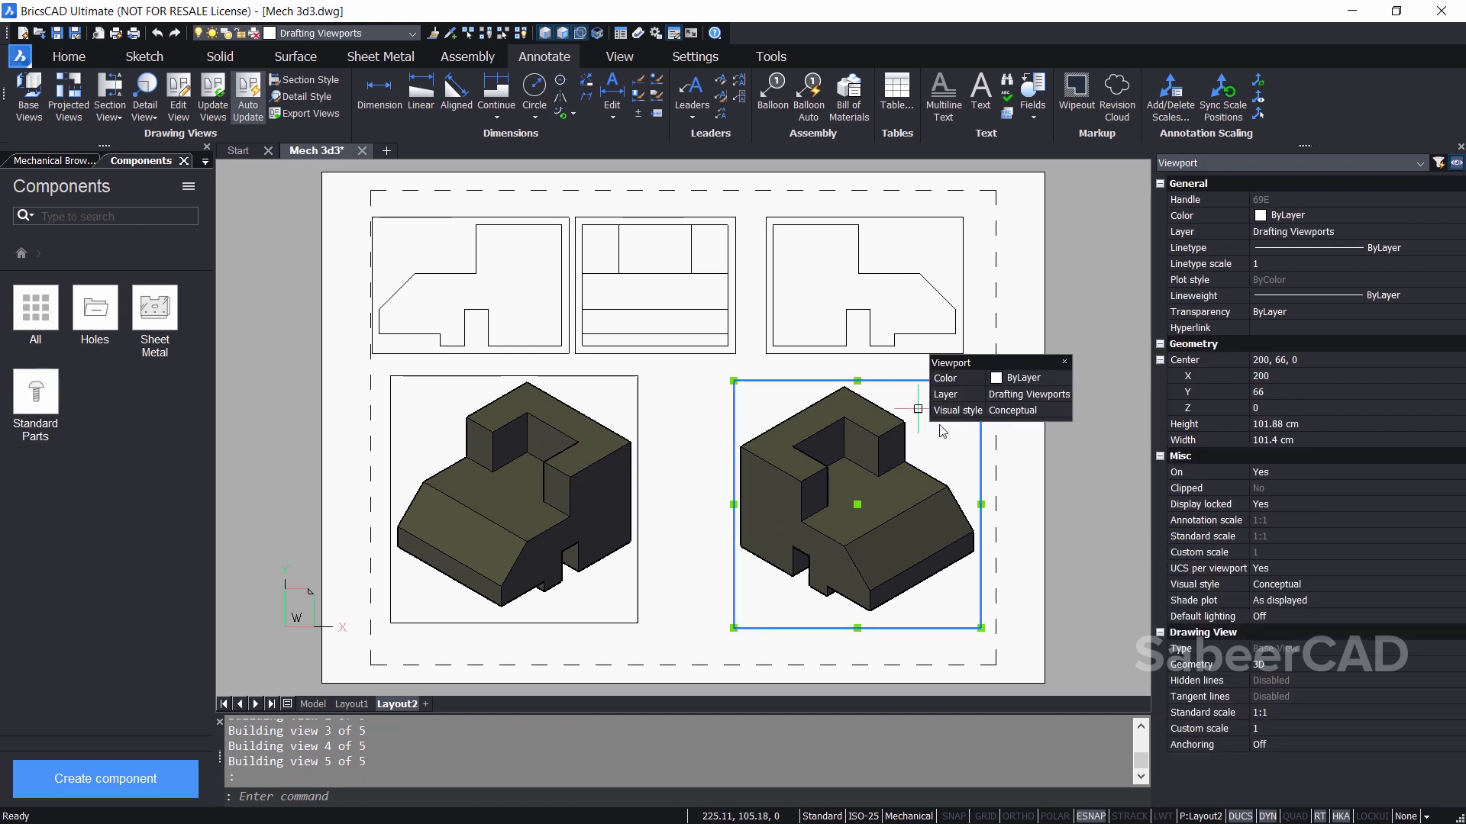
pyautogui.click(1283, 586)
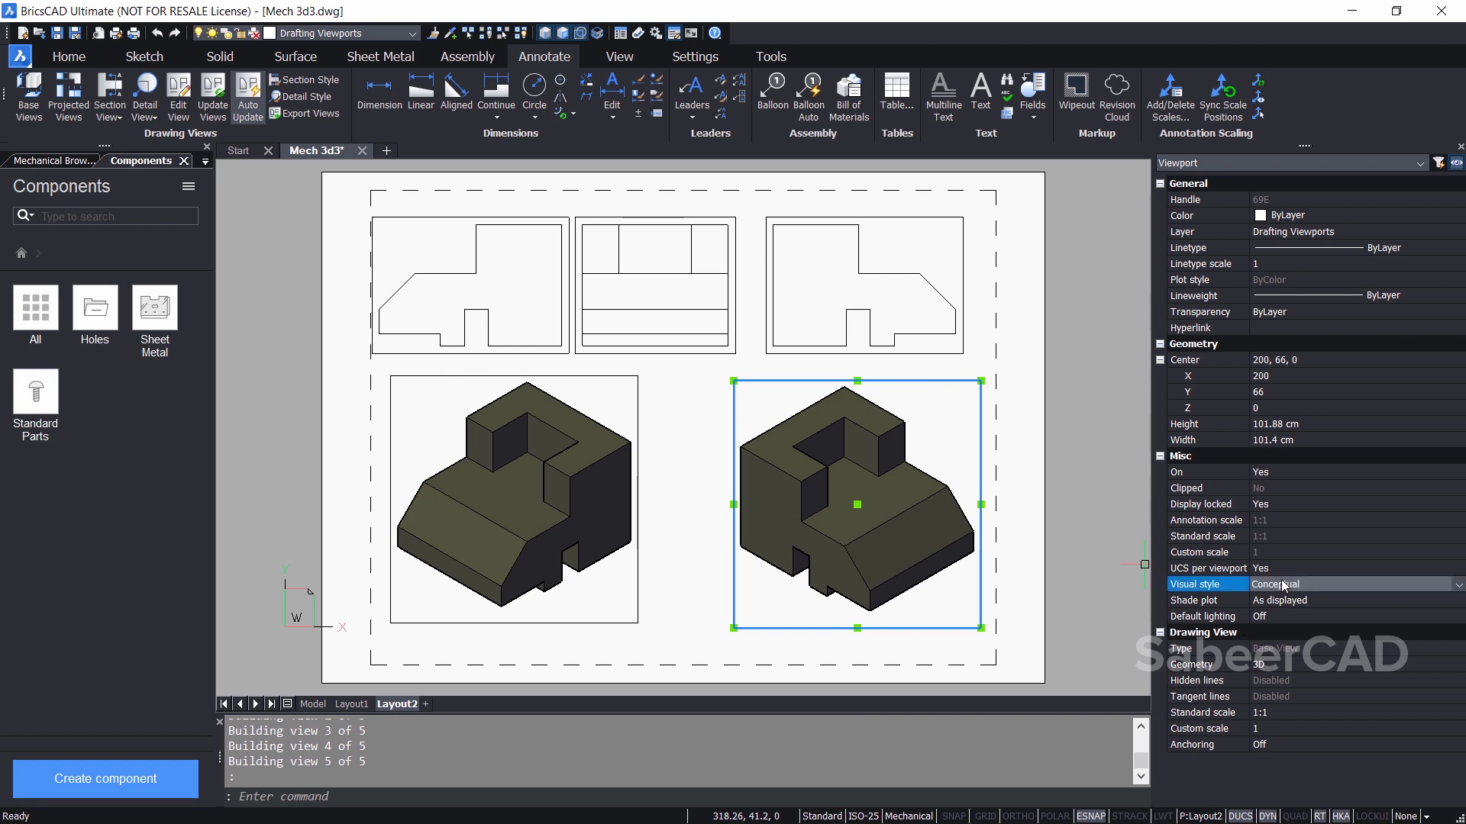
pyautogui.click(1283, 586)
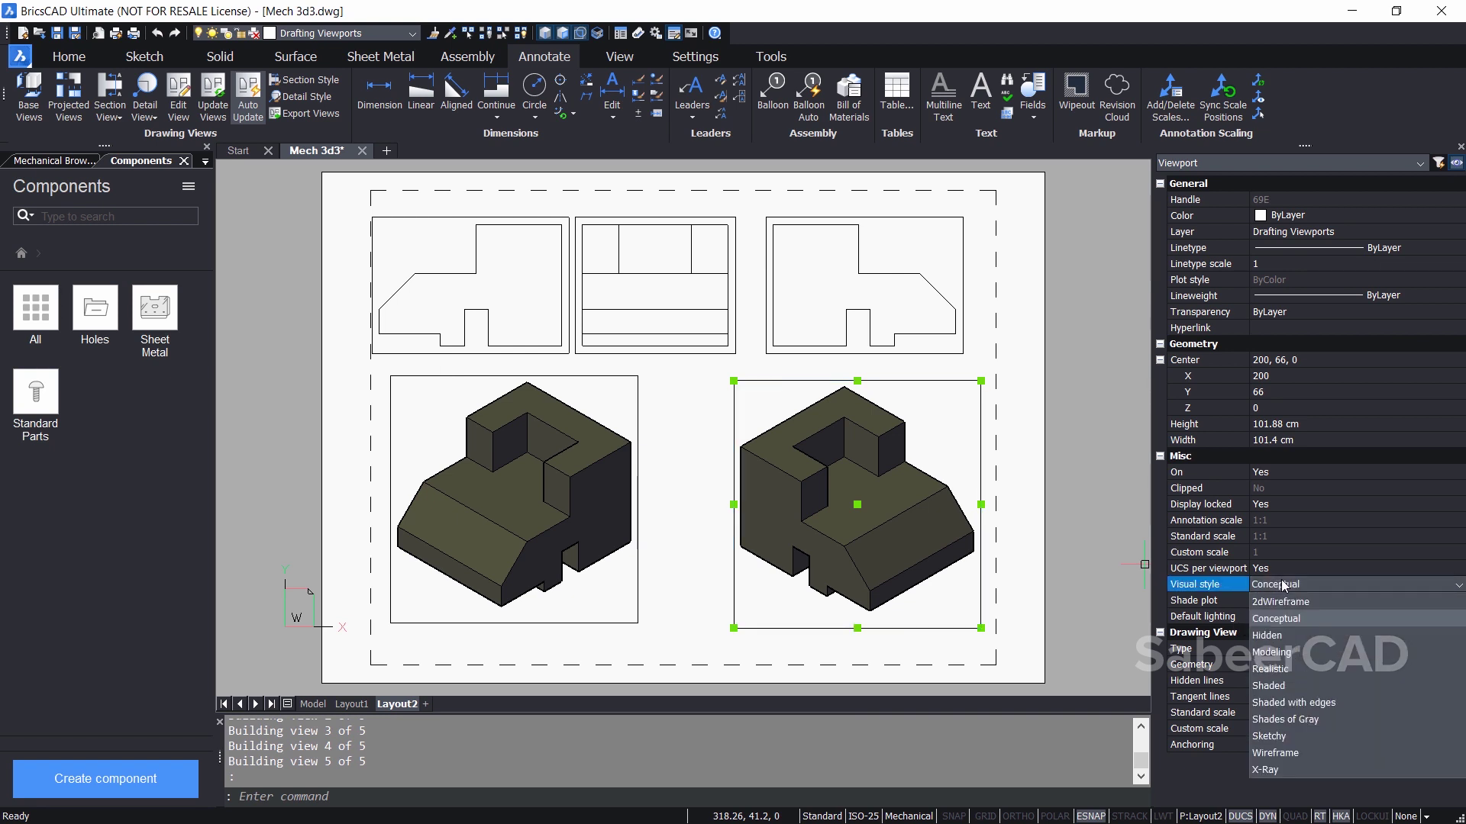
pyautogui.click(1288, 722)
# Step: Set the visual style of the left isometric viewport to X-Ray and clear the selection
pyautogui.click(522, 375)
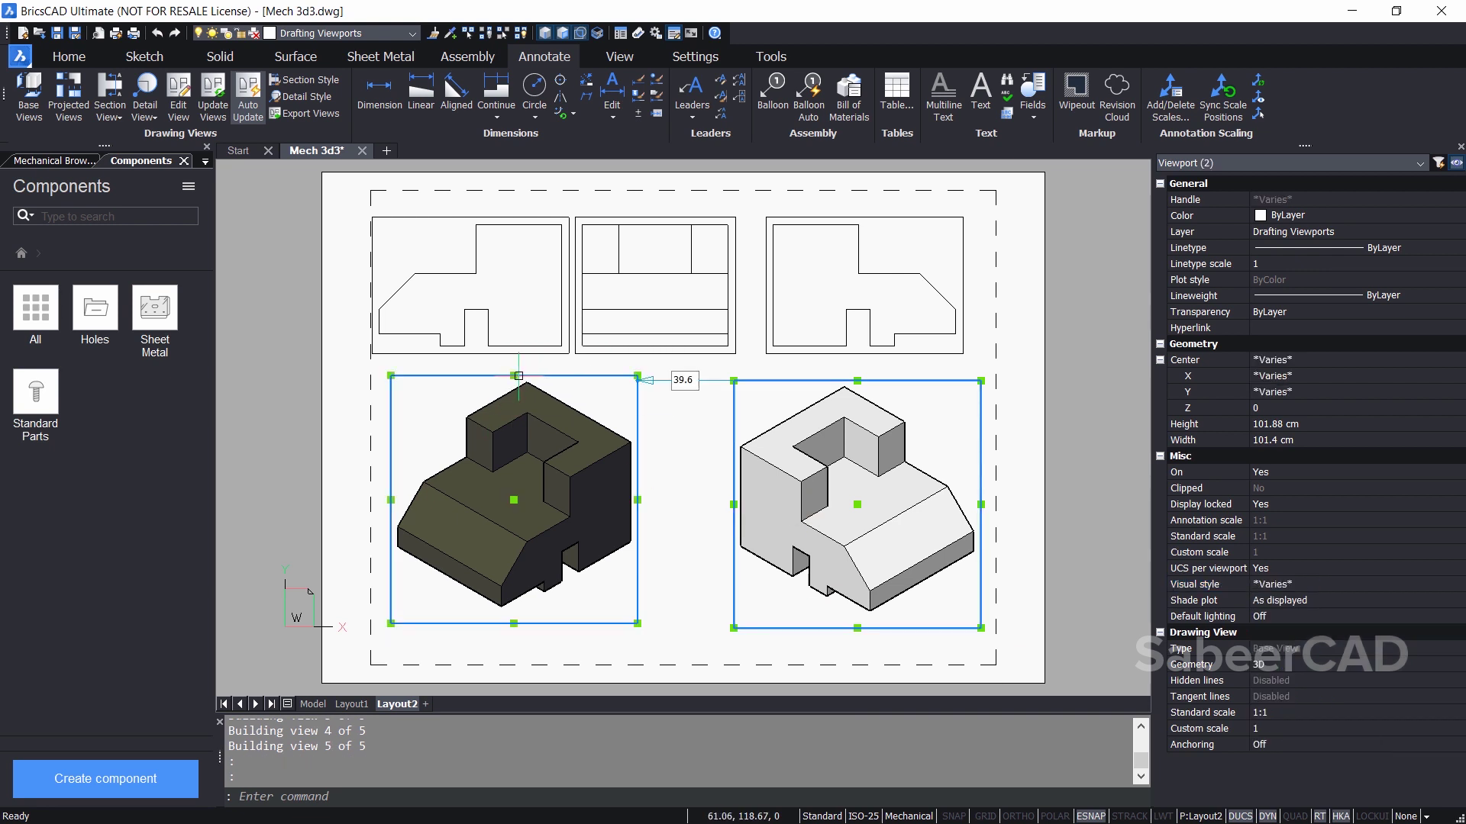
pyautogui.press('Escape')
pyautogui.click(607, 375)
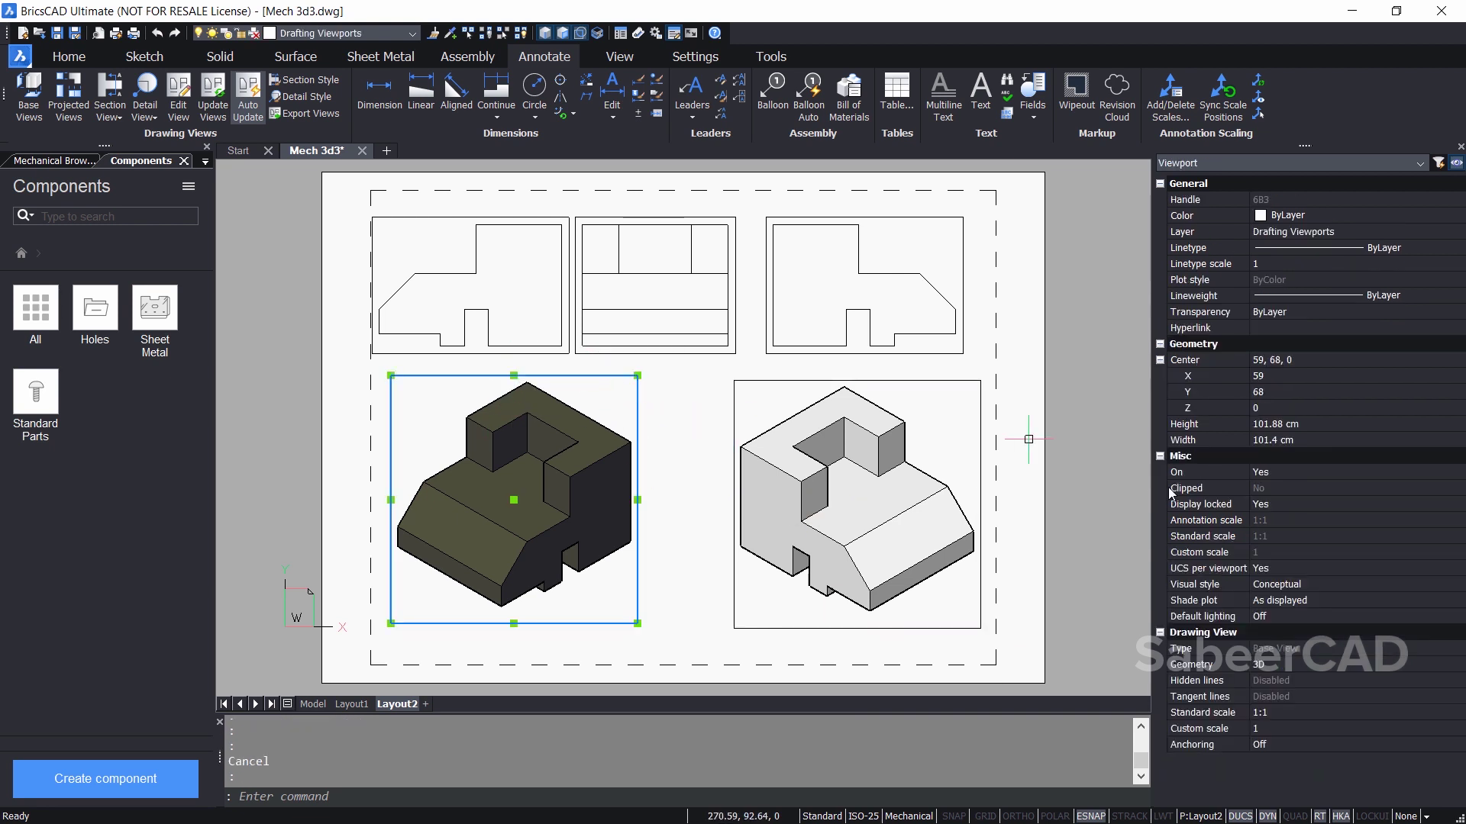
pyautogui.click(1301, 580)
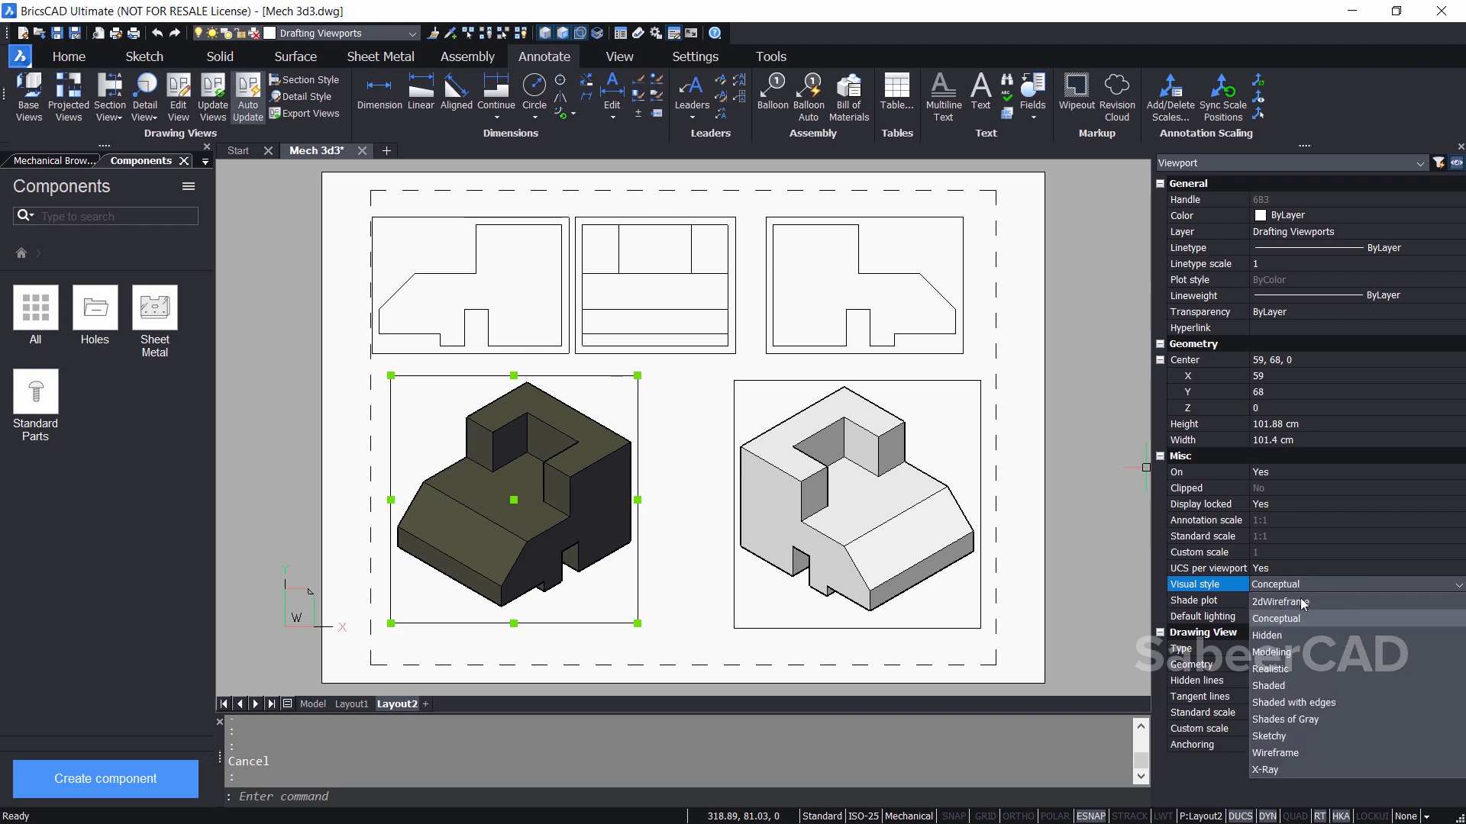
pyautogui.click(1282, 771)
pyautogui.press('Escape')
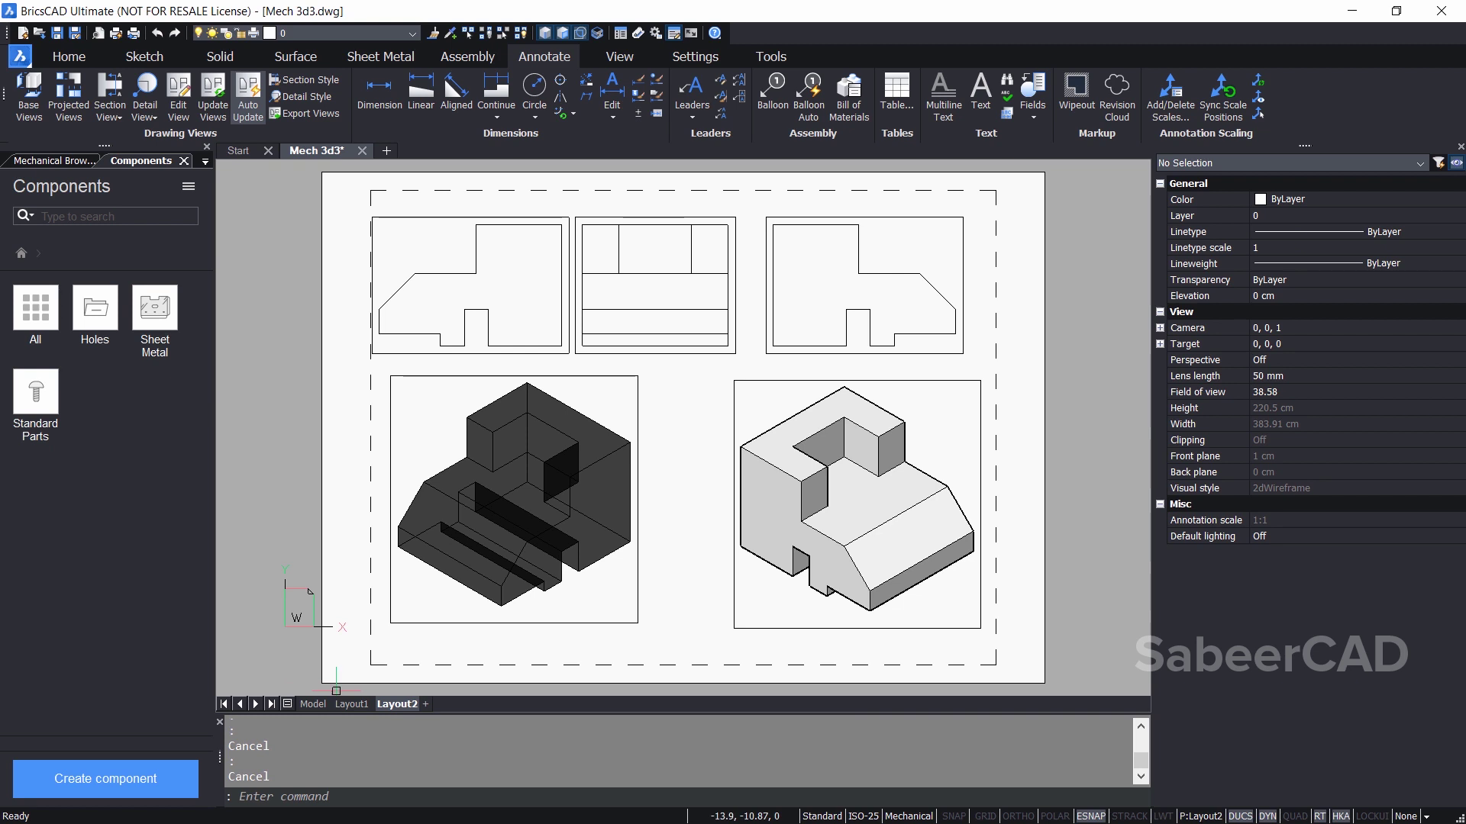
# Step: From model space, start base views of the entire model on Layout3
pyautogui.click(304, 703)
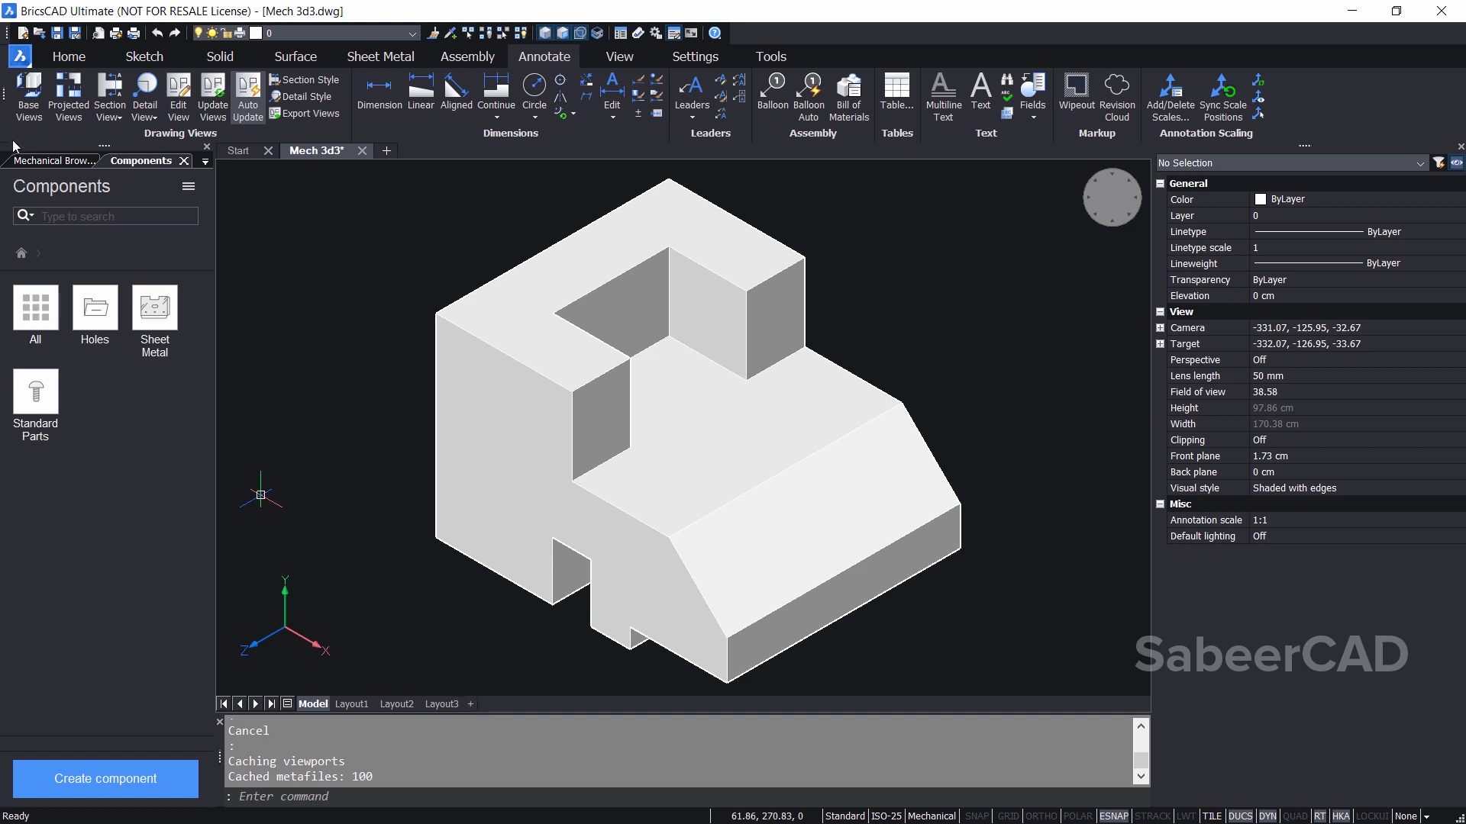
pyautogui.click(32, 118)
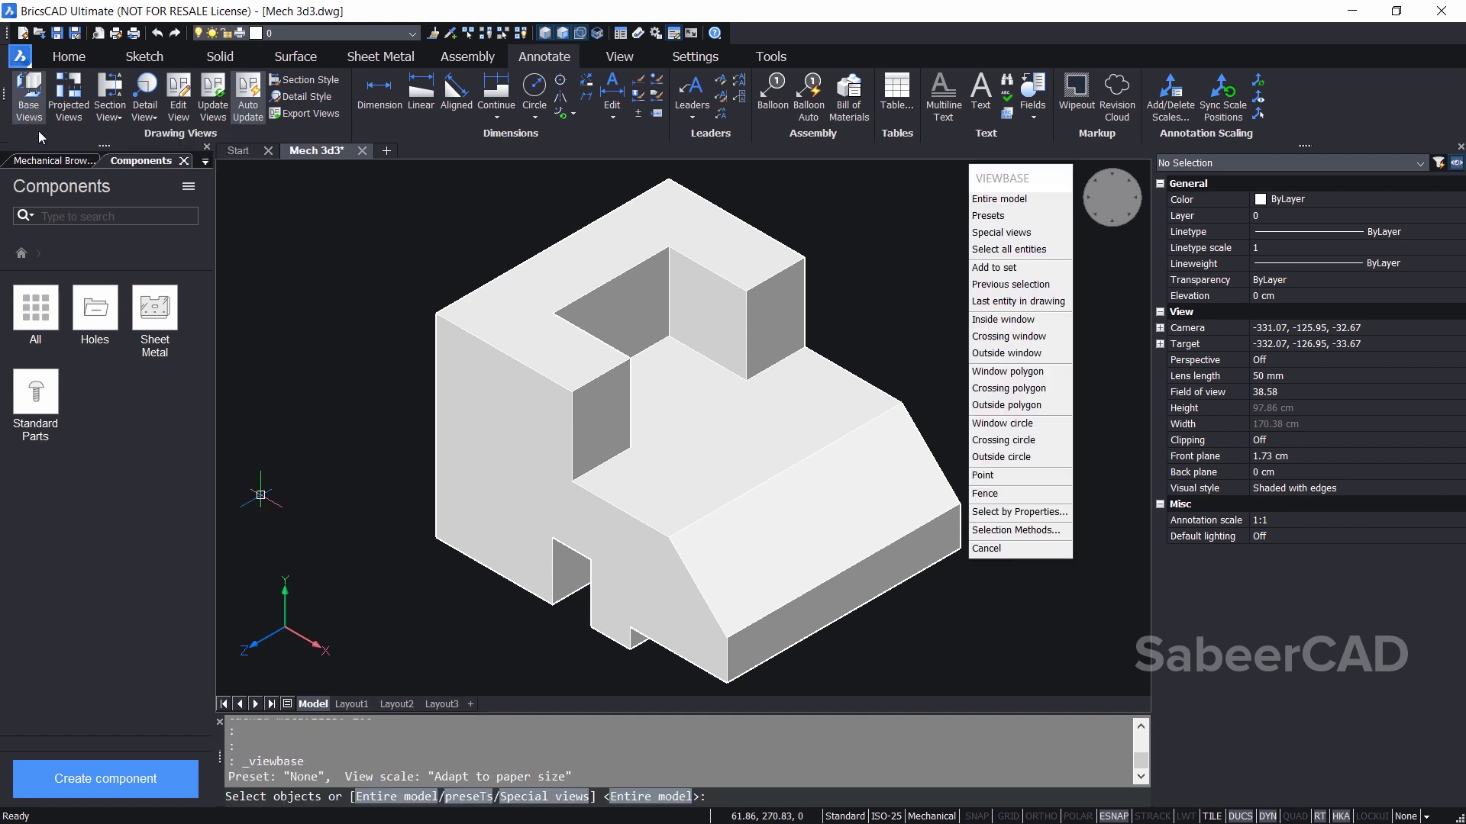
pyautogui.click(1000, 198)
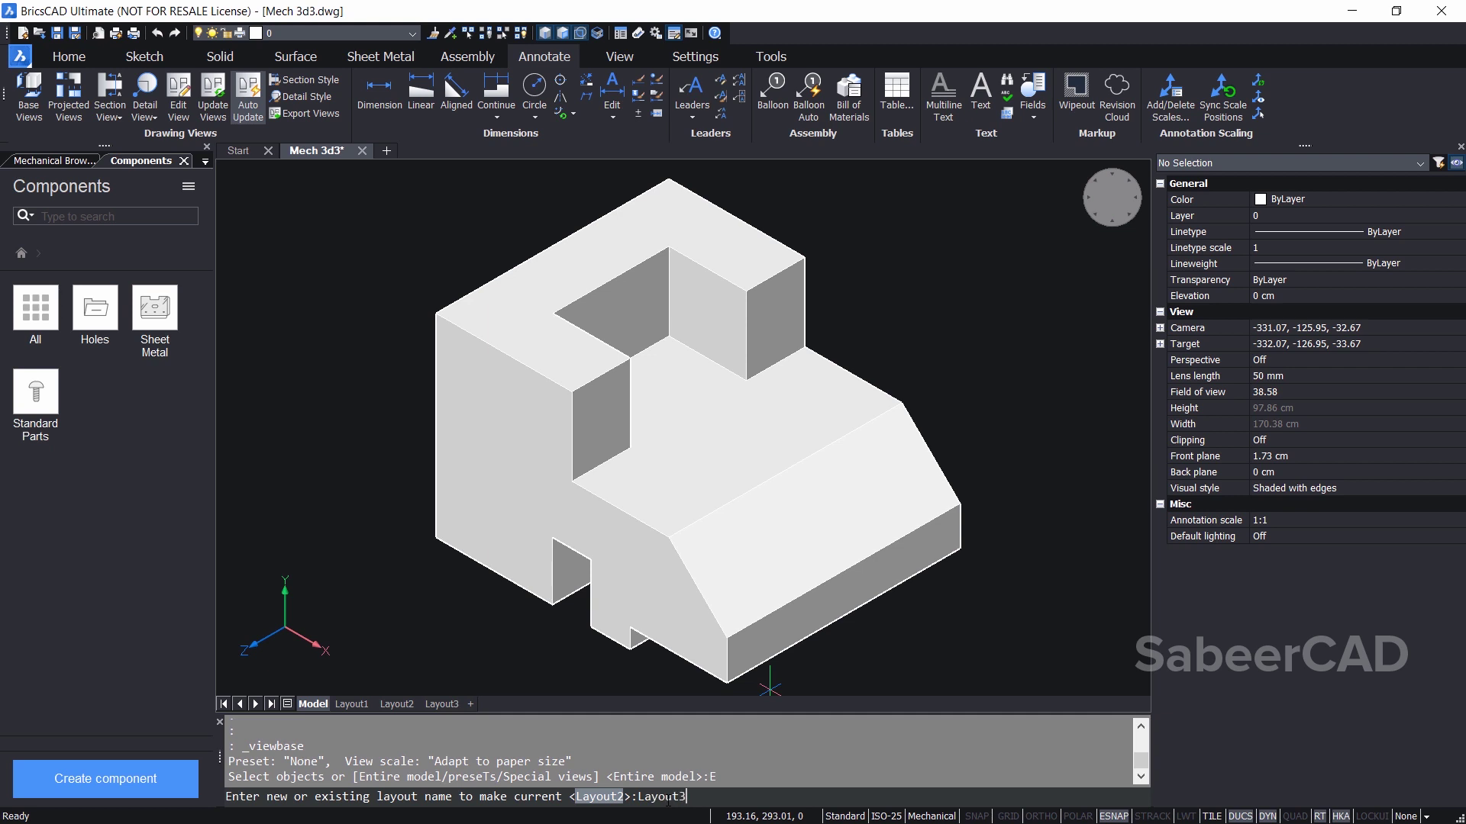
pyautogui.write('Layout3')
pyautogui.press('Return')
# Step: Set the isometric geometry to 2D views and place the base view in the upper middle of the sheet
pyautogui.click(1122, 297)
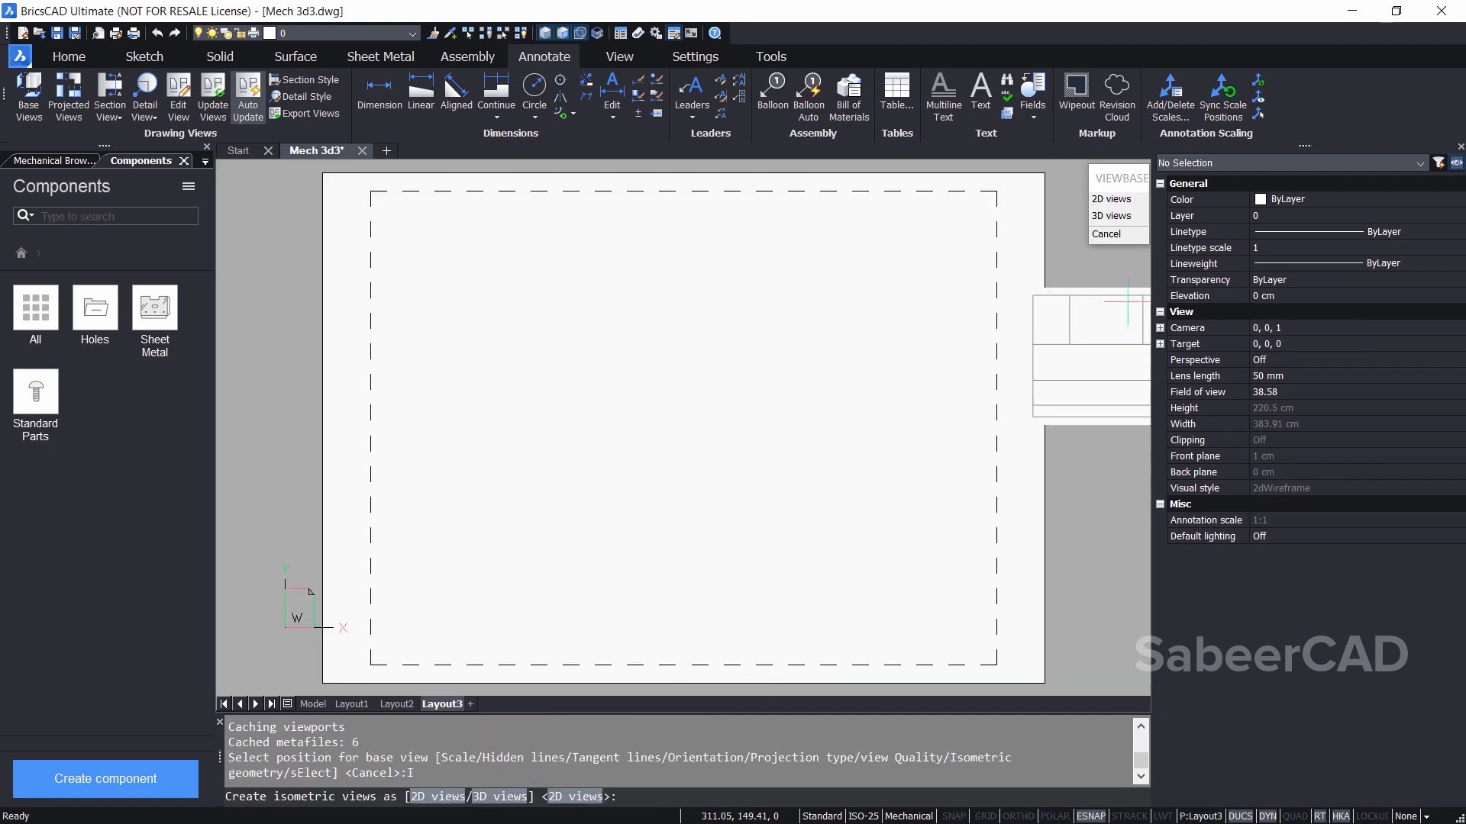
pyautogui.click(1111, 198)
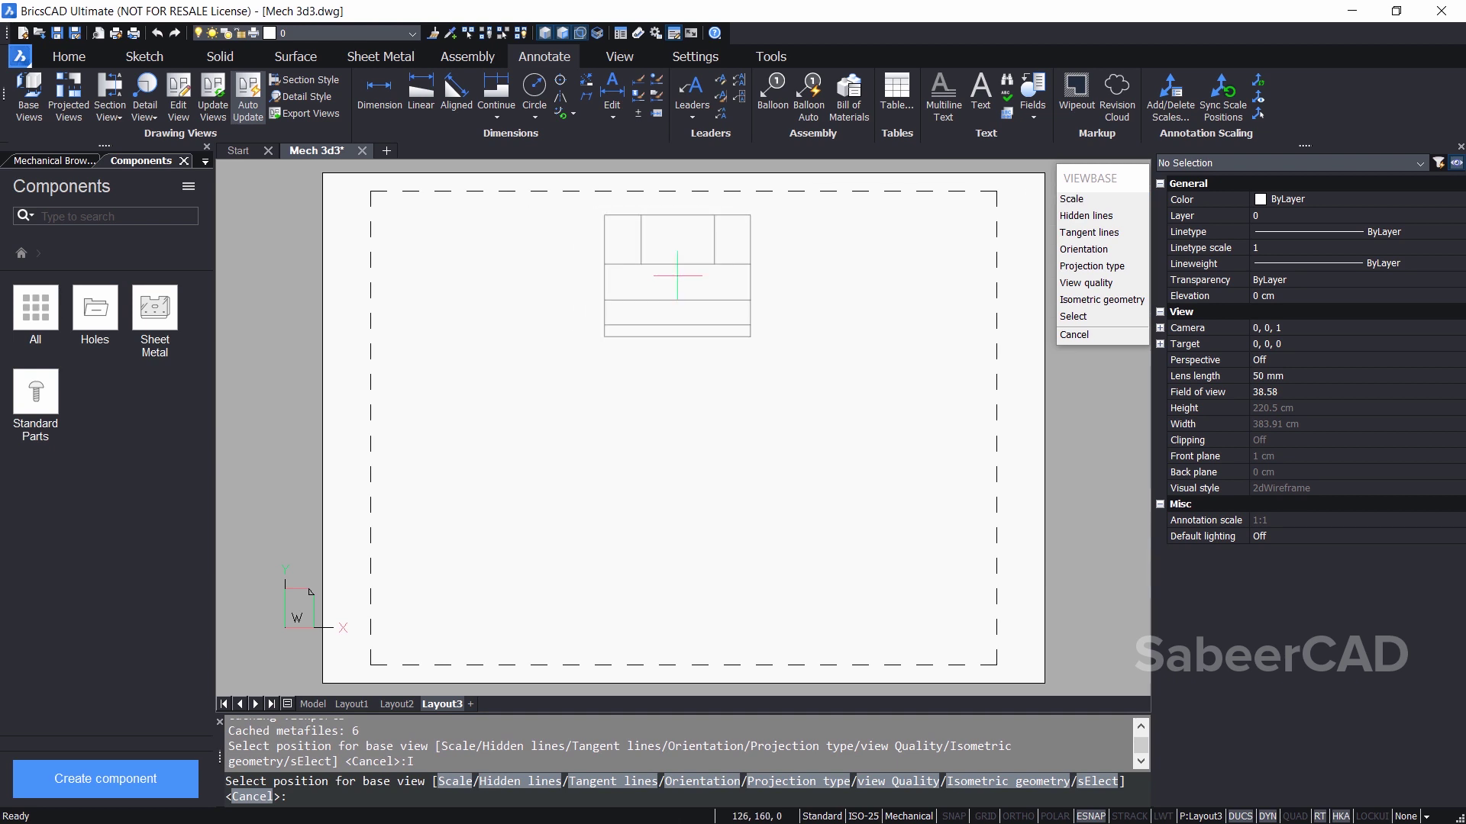
pyautogui.click(677, 275)
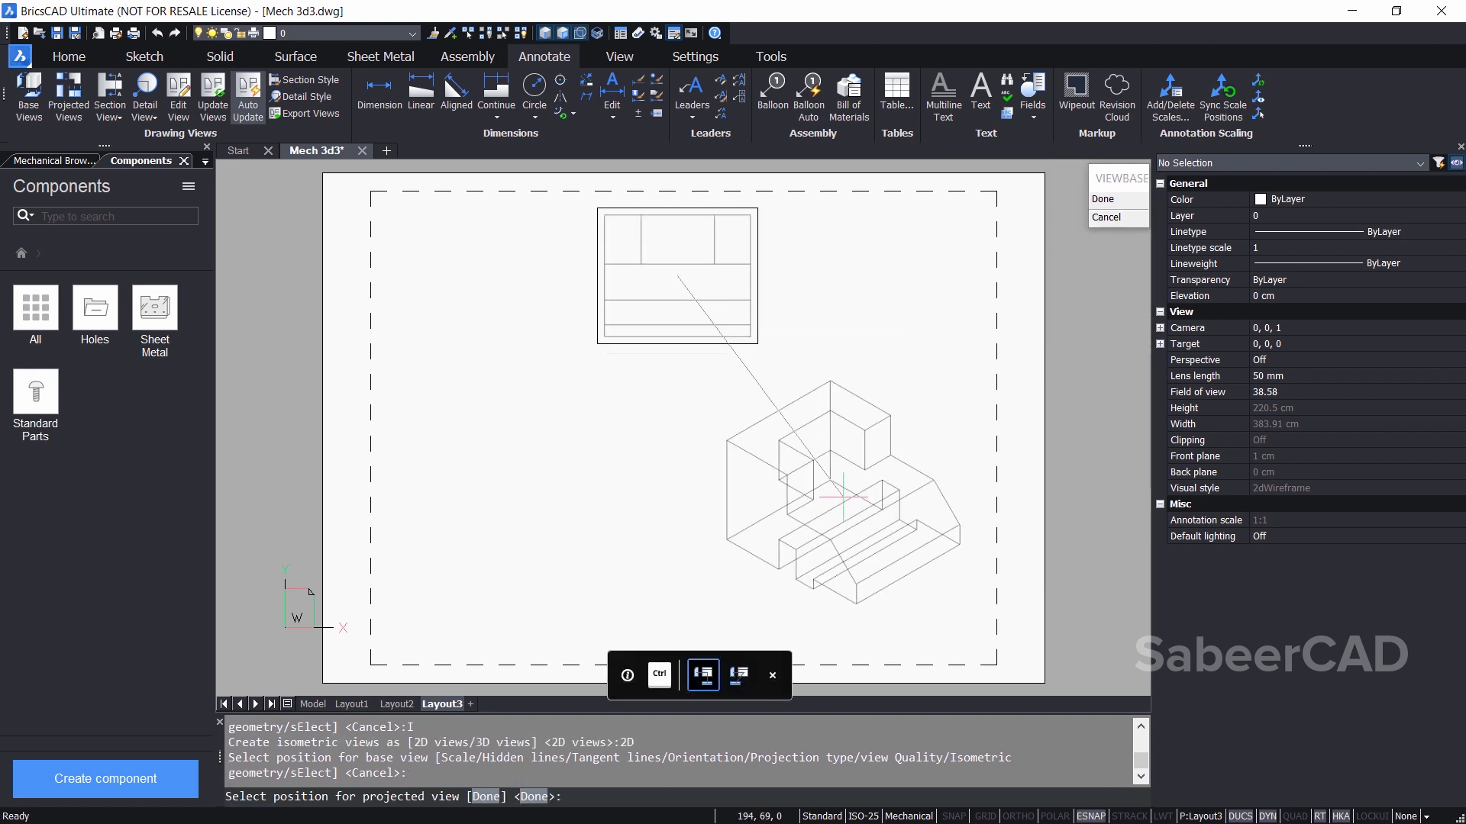
# Step: Place isometric projections below the base view, one to its right and one to its left, and finish the views
pyautogui.click(844, 496)
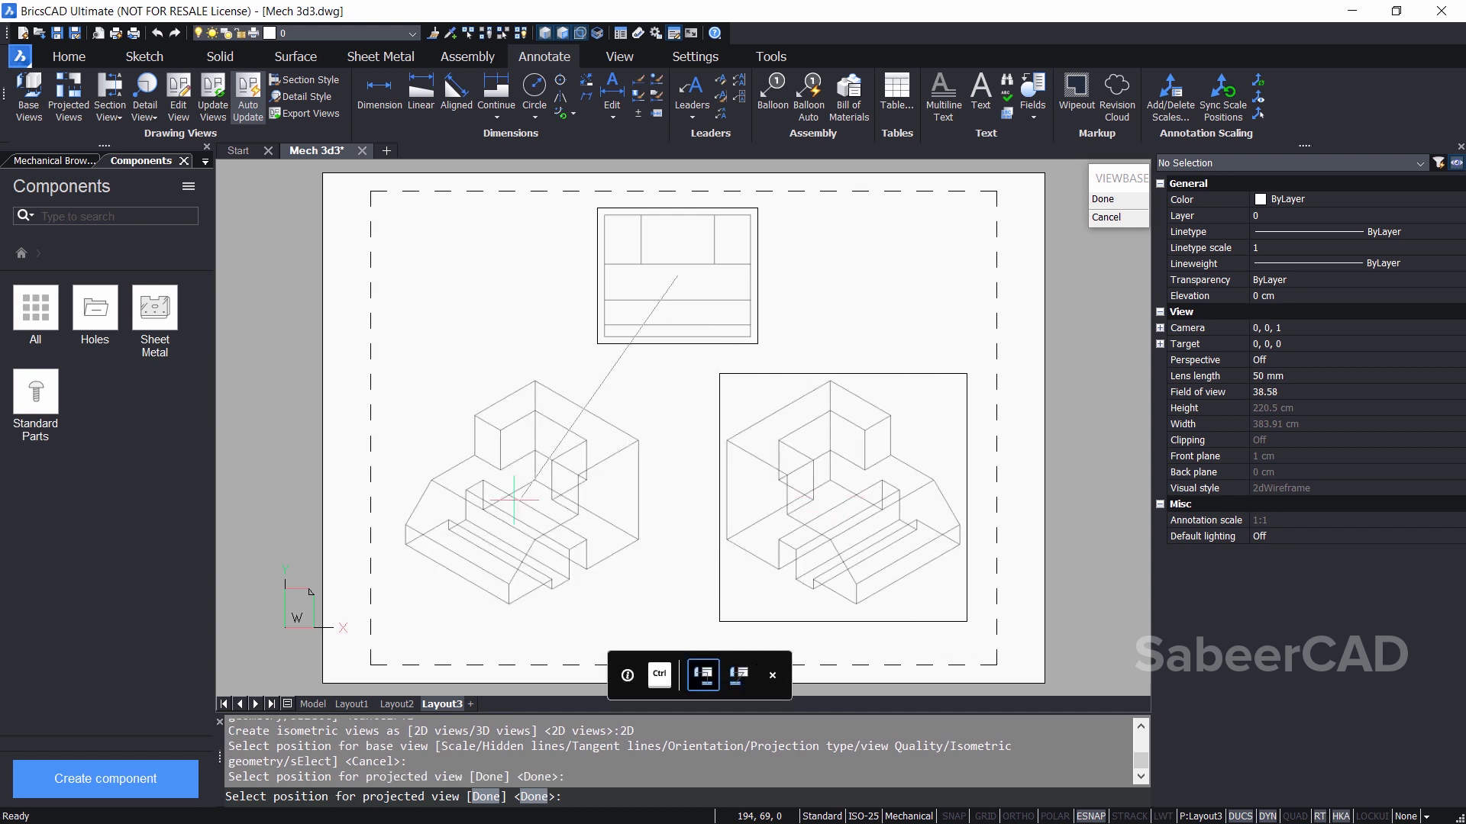
pyautogui.click(523, 500)
pyautogui.press('Return')
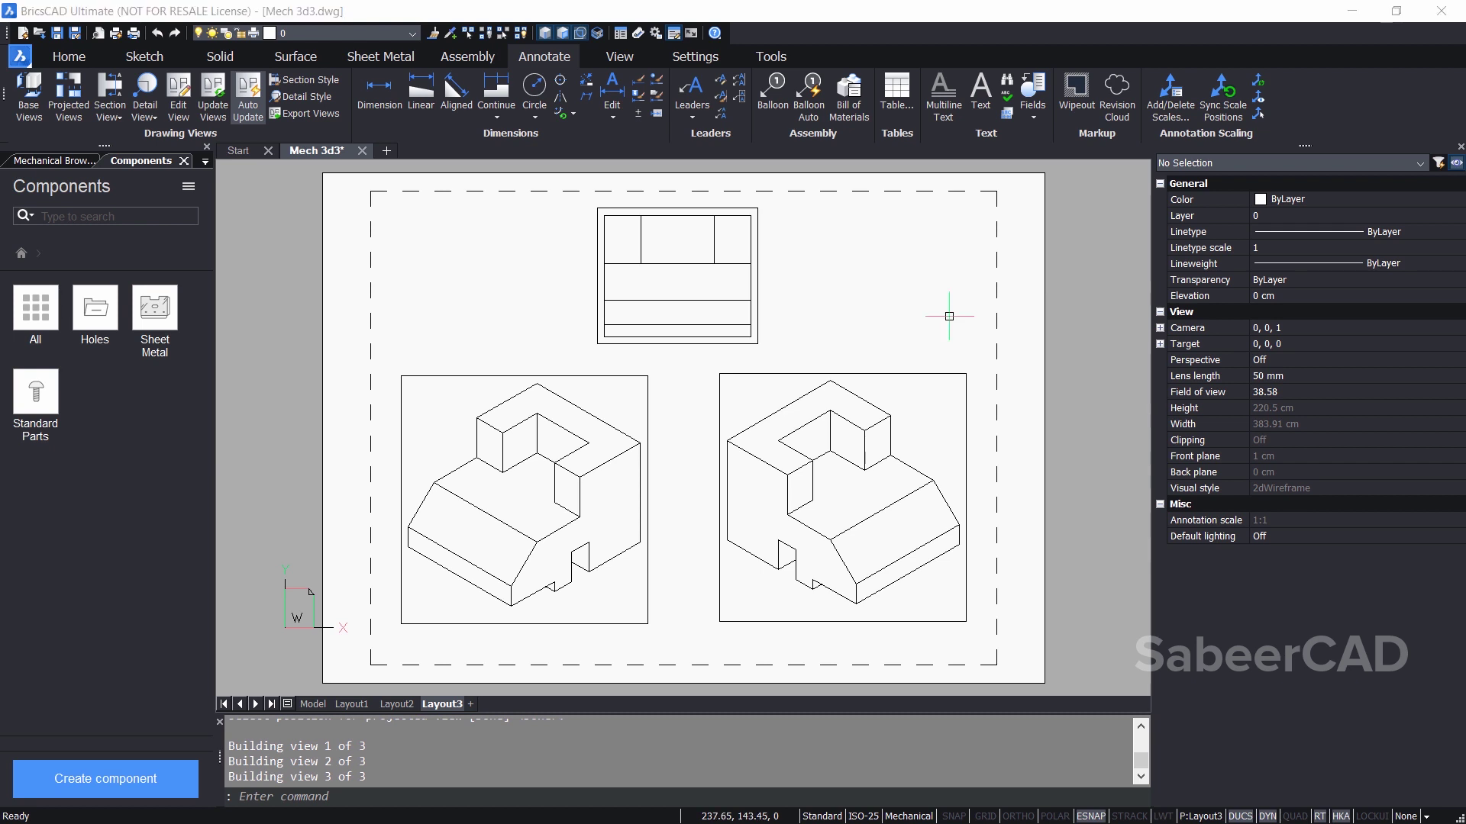
# Step: Set the visual style of the right 2D isometric viewport on Layout3 to Shades of Gray
pyautogui.click(913, 376)
pyautogui.click(1282, 584)
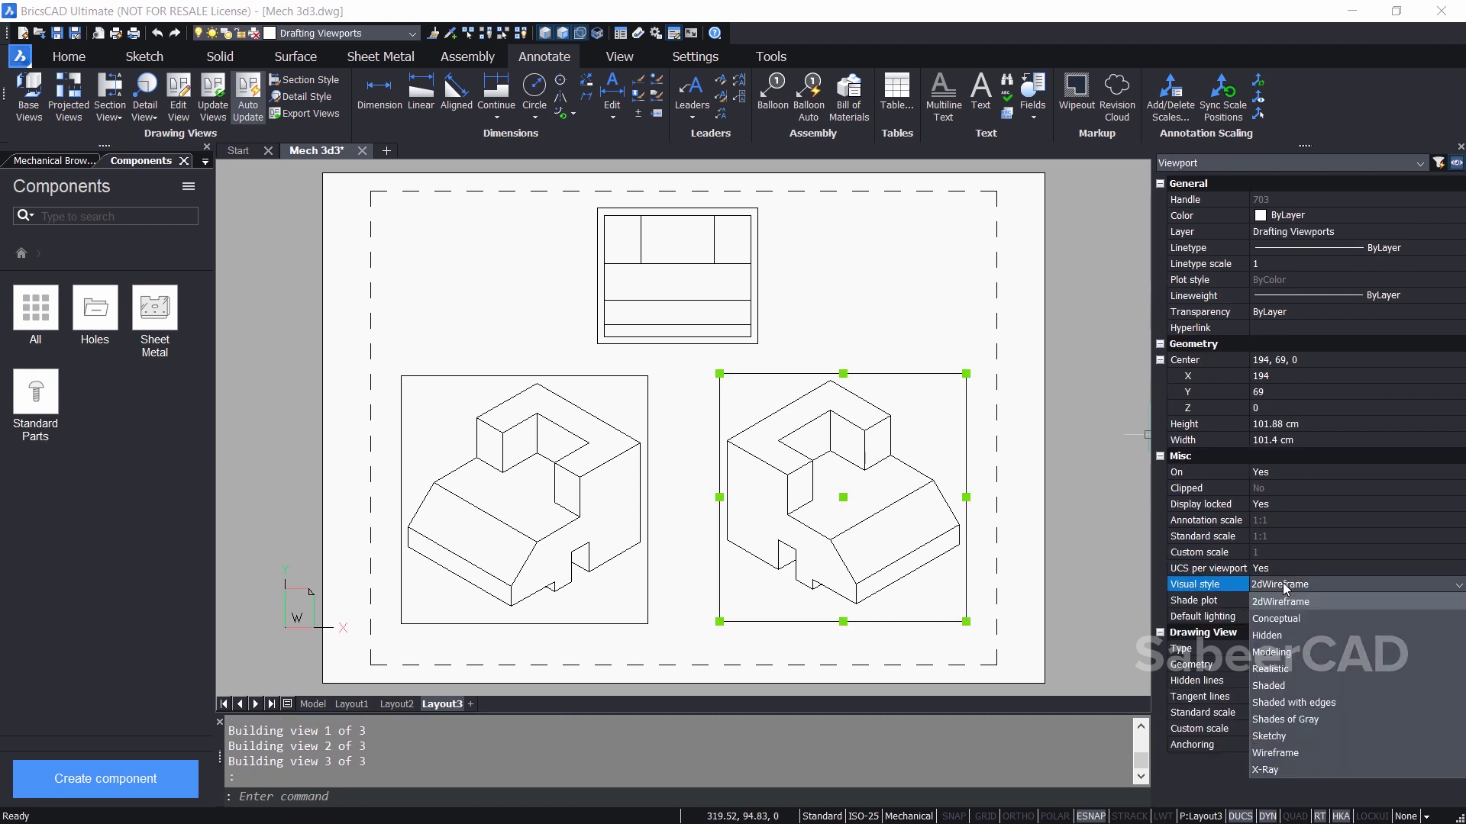
pyautogui.click(1309, 720)
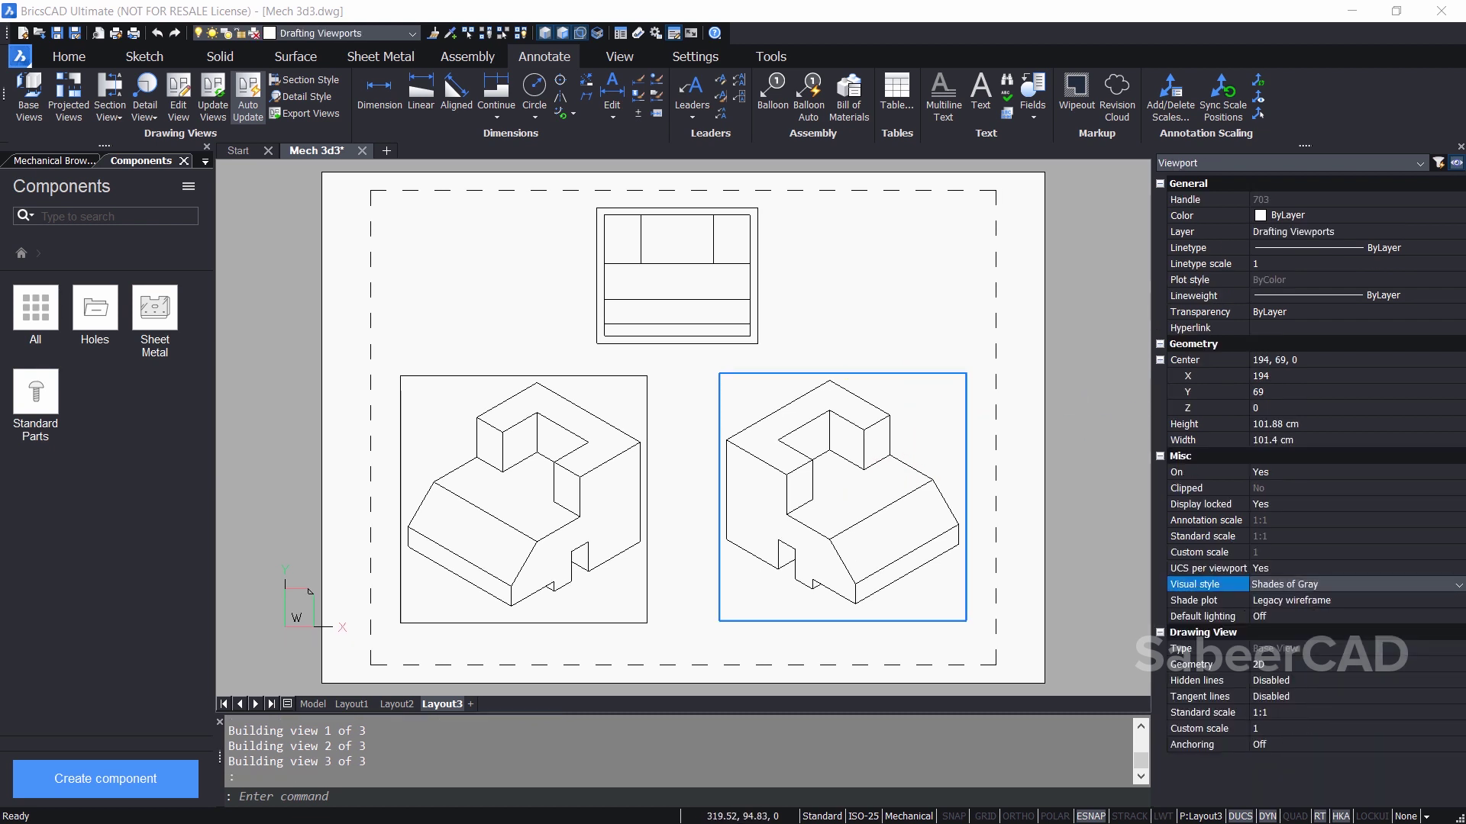
pyautogui.press('Escape')
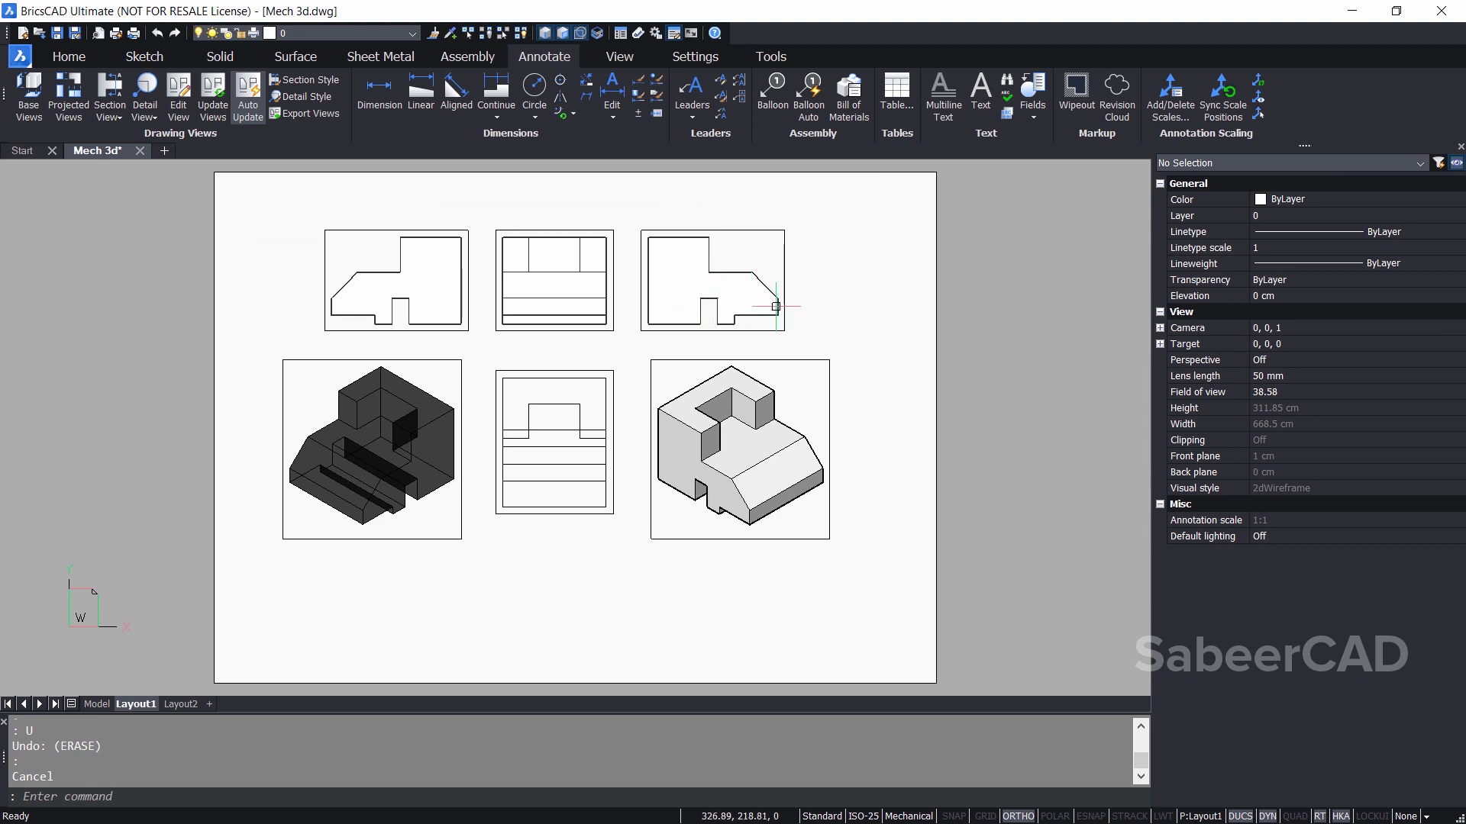
# Step: Delete the side views left and right of the upper base view on Layout1 of the Mech 3d drawing
pyautogui.click(702, 230)
pyautogui.click(461, 298)
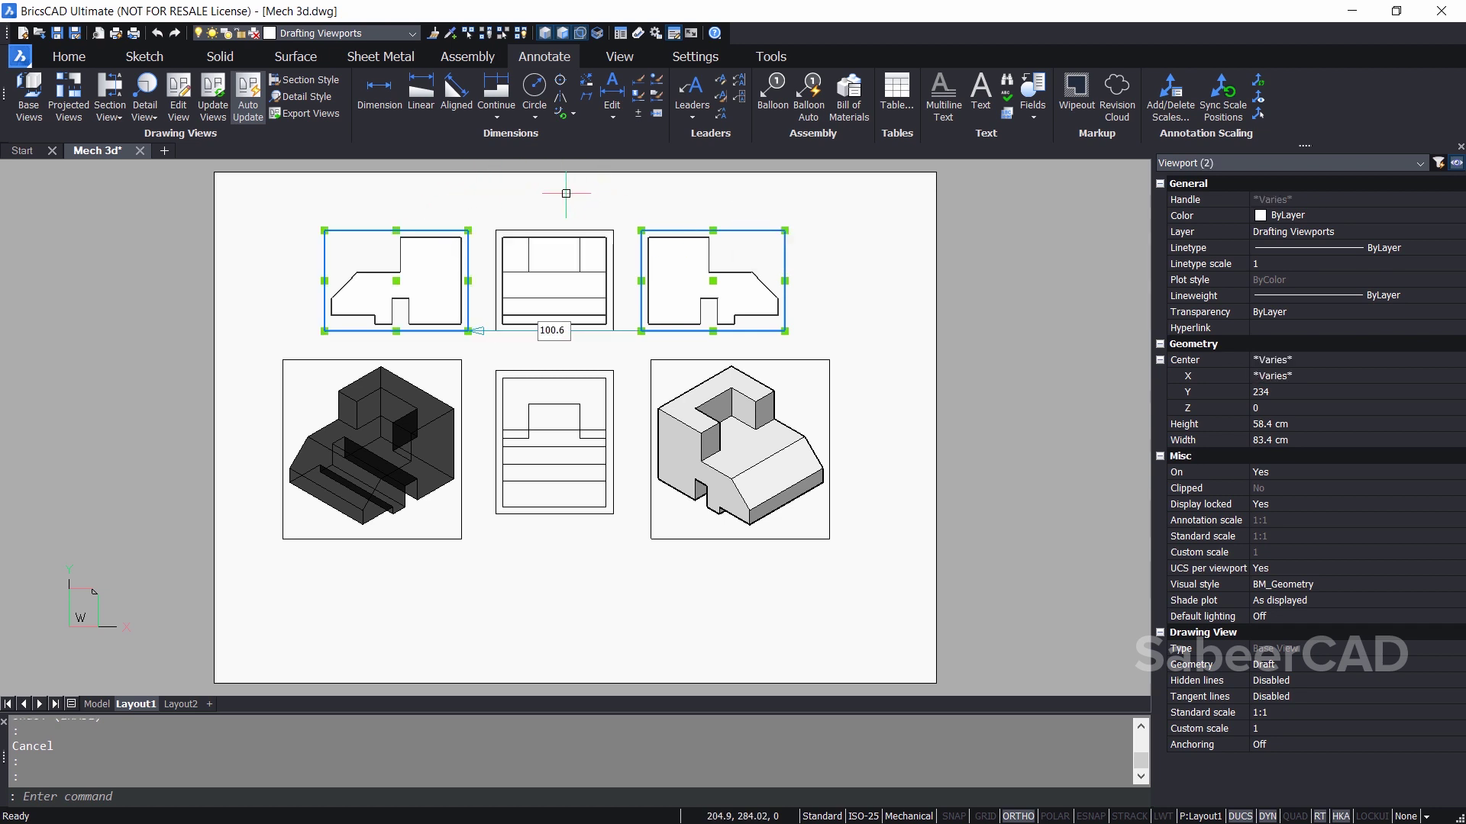
pyautogui.press('Delete')
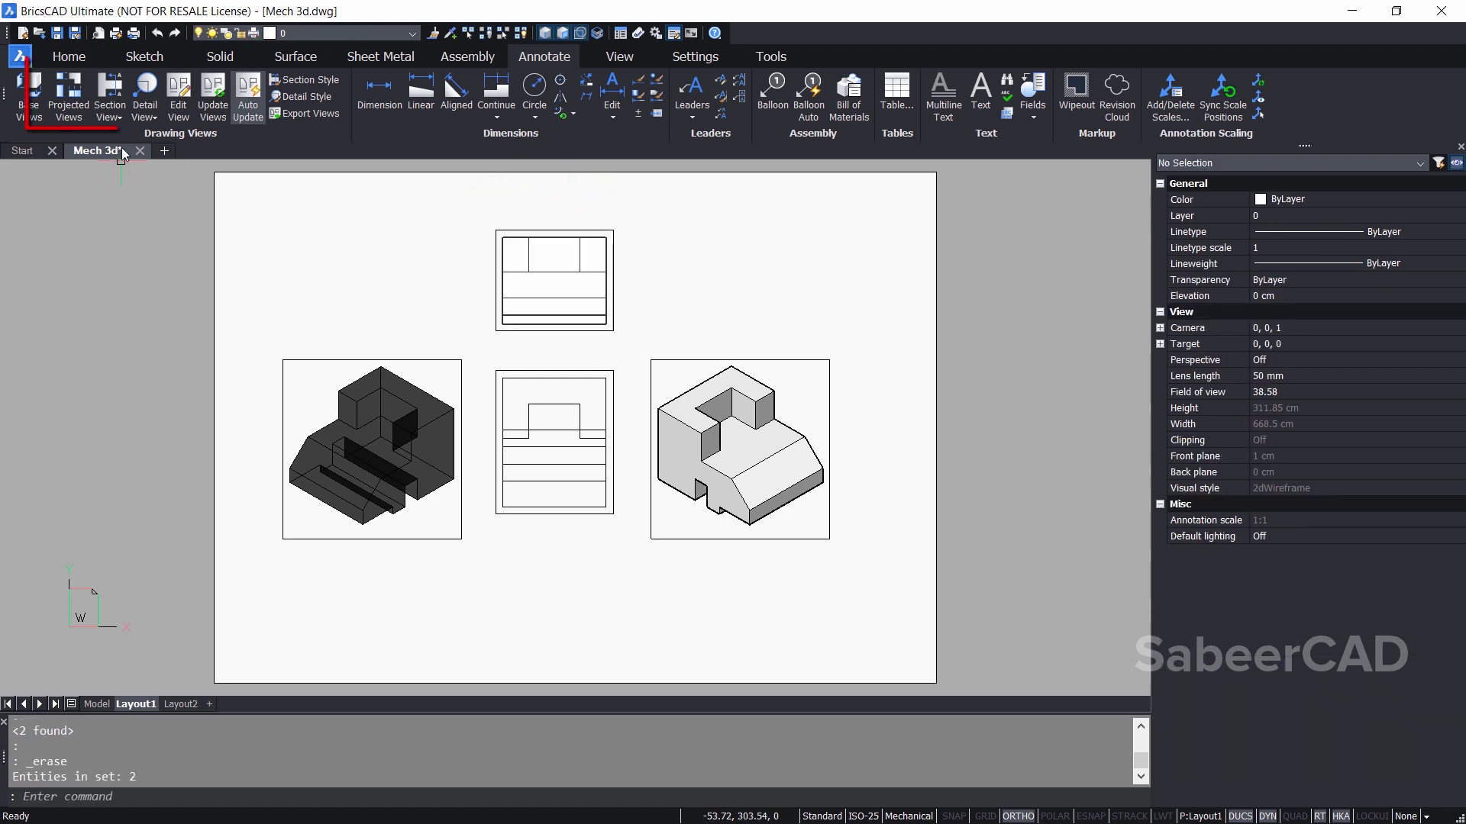
# Step: Project side views from the upper base view, placing one to its right and one to its left
pyautogui.click(69, 95)
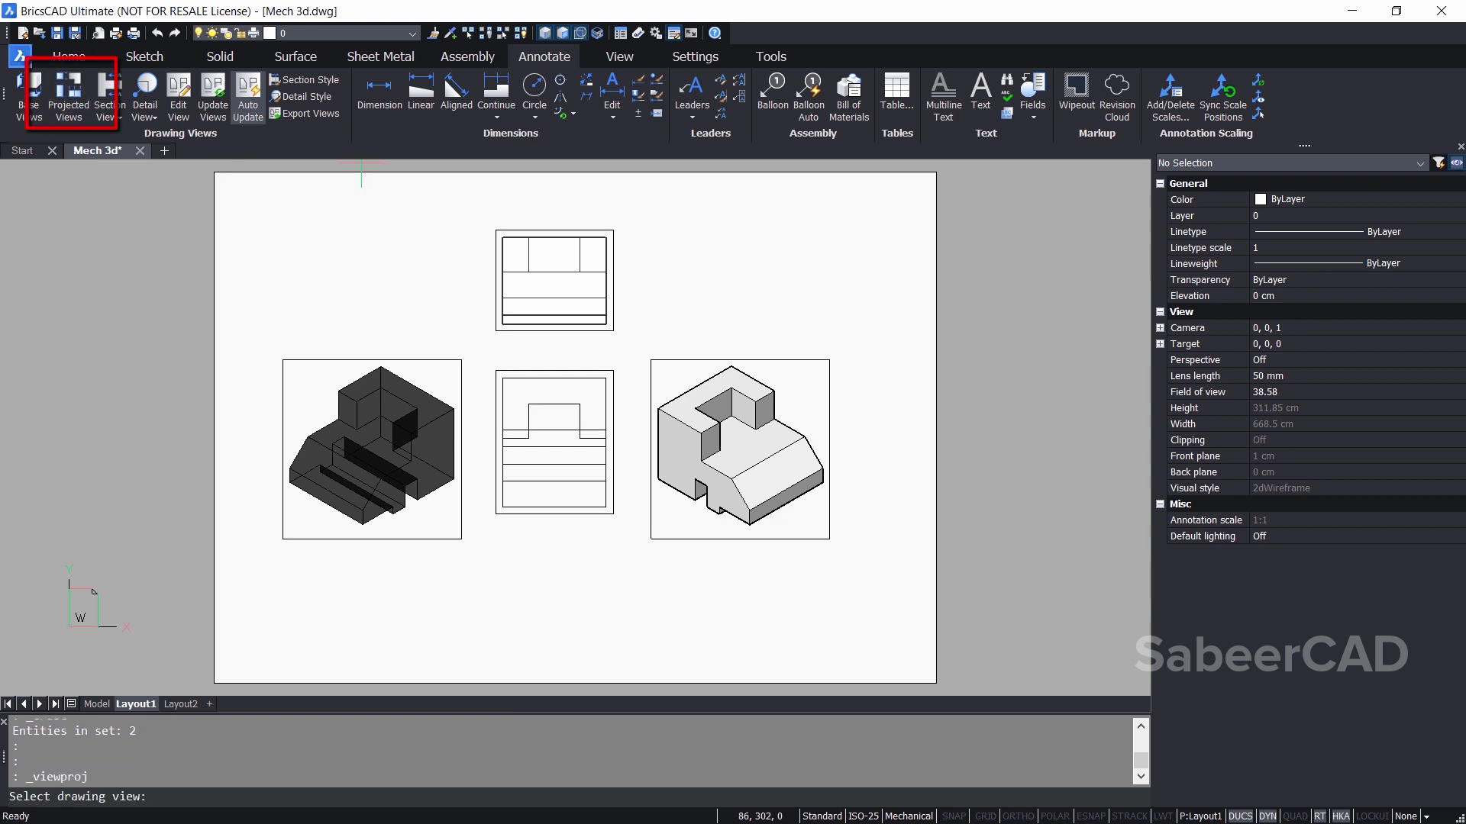
pyautogui.click(556, 282)
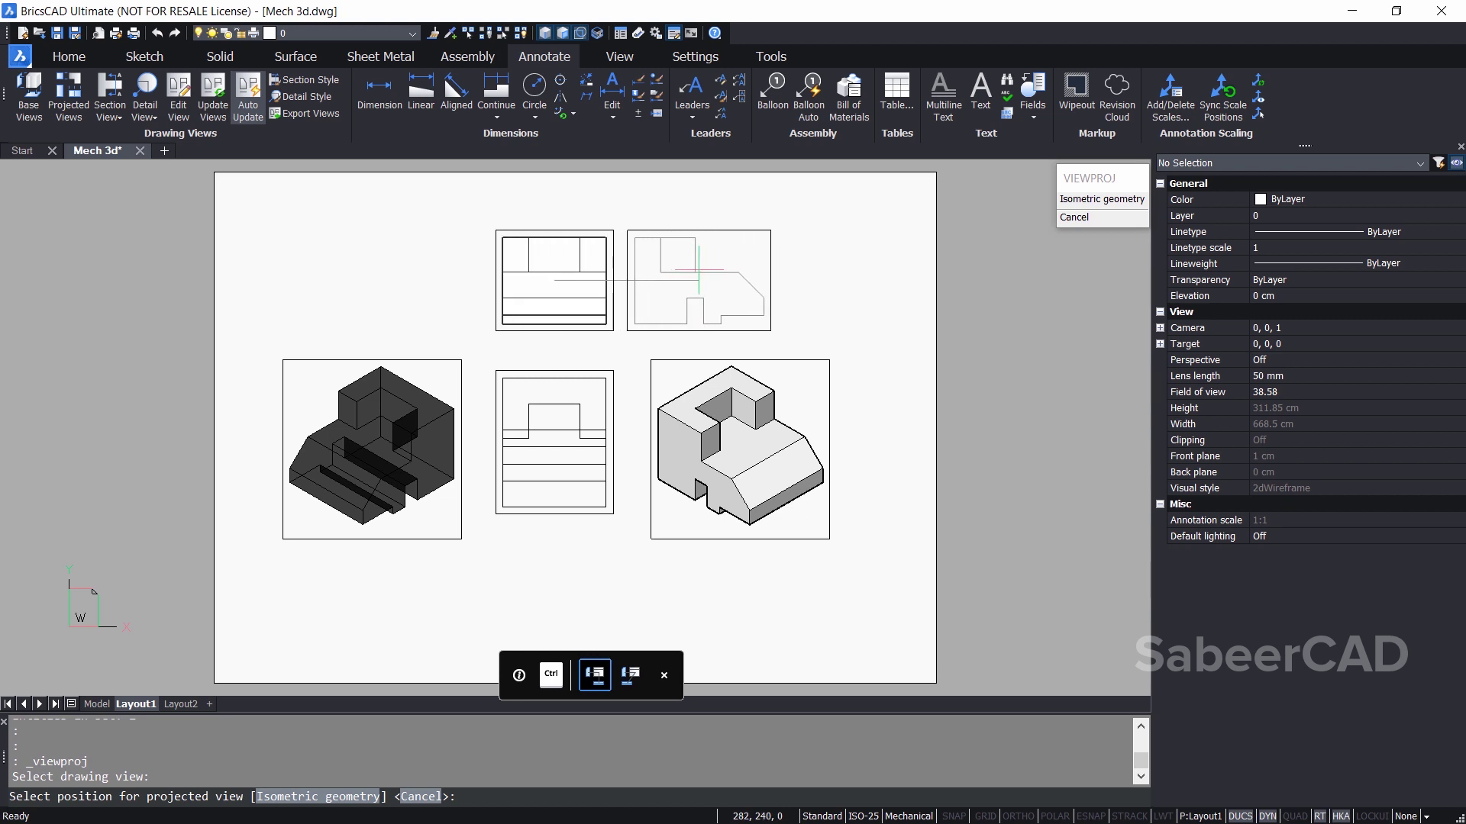
pyautogui.click(698, 269)
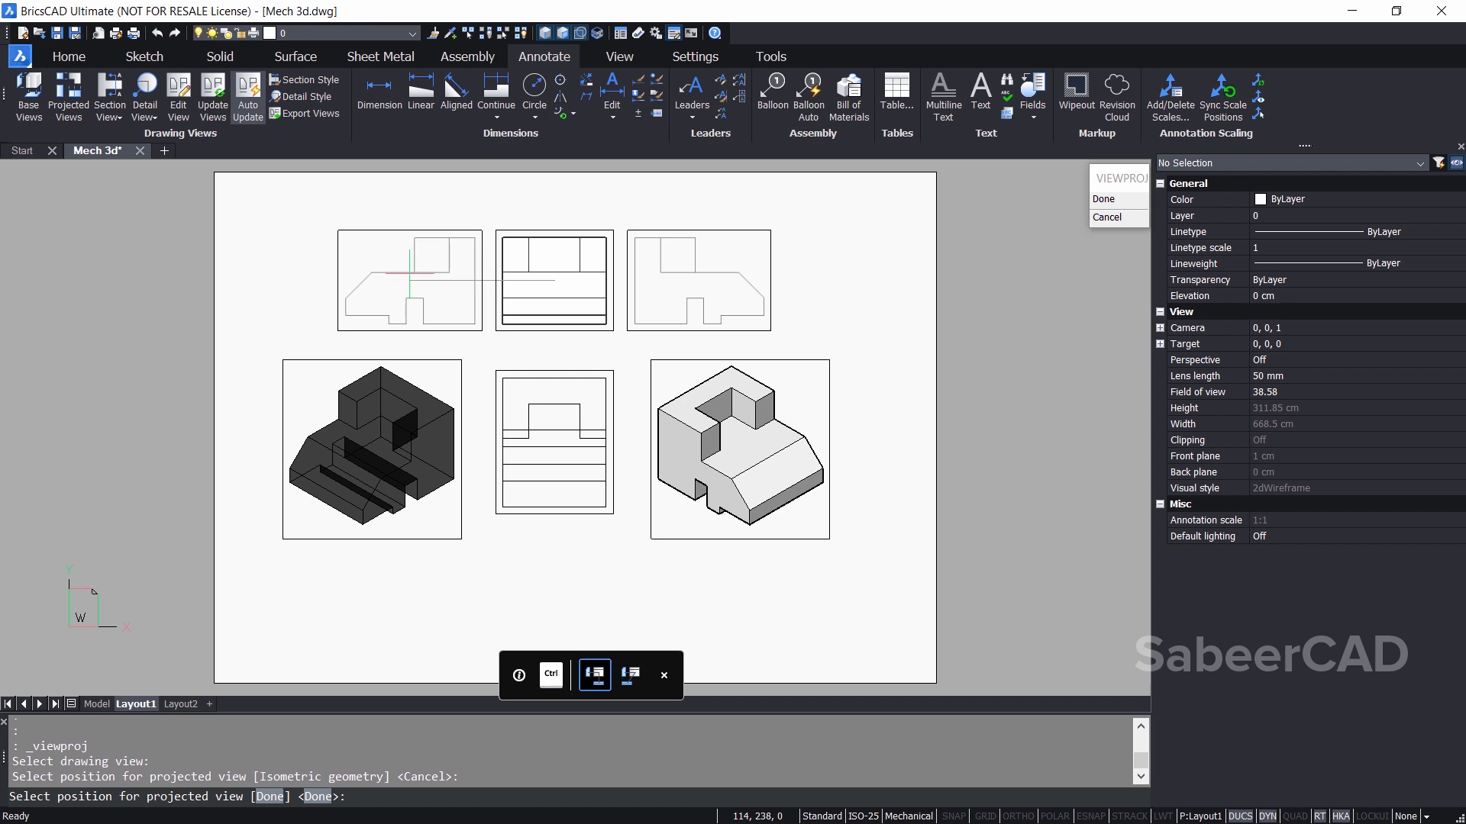
pyautogui.click(407, 272)
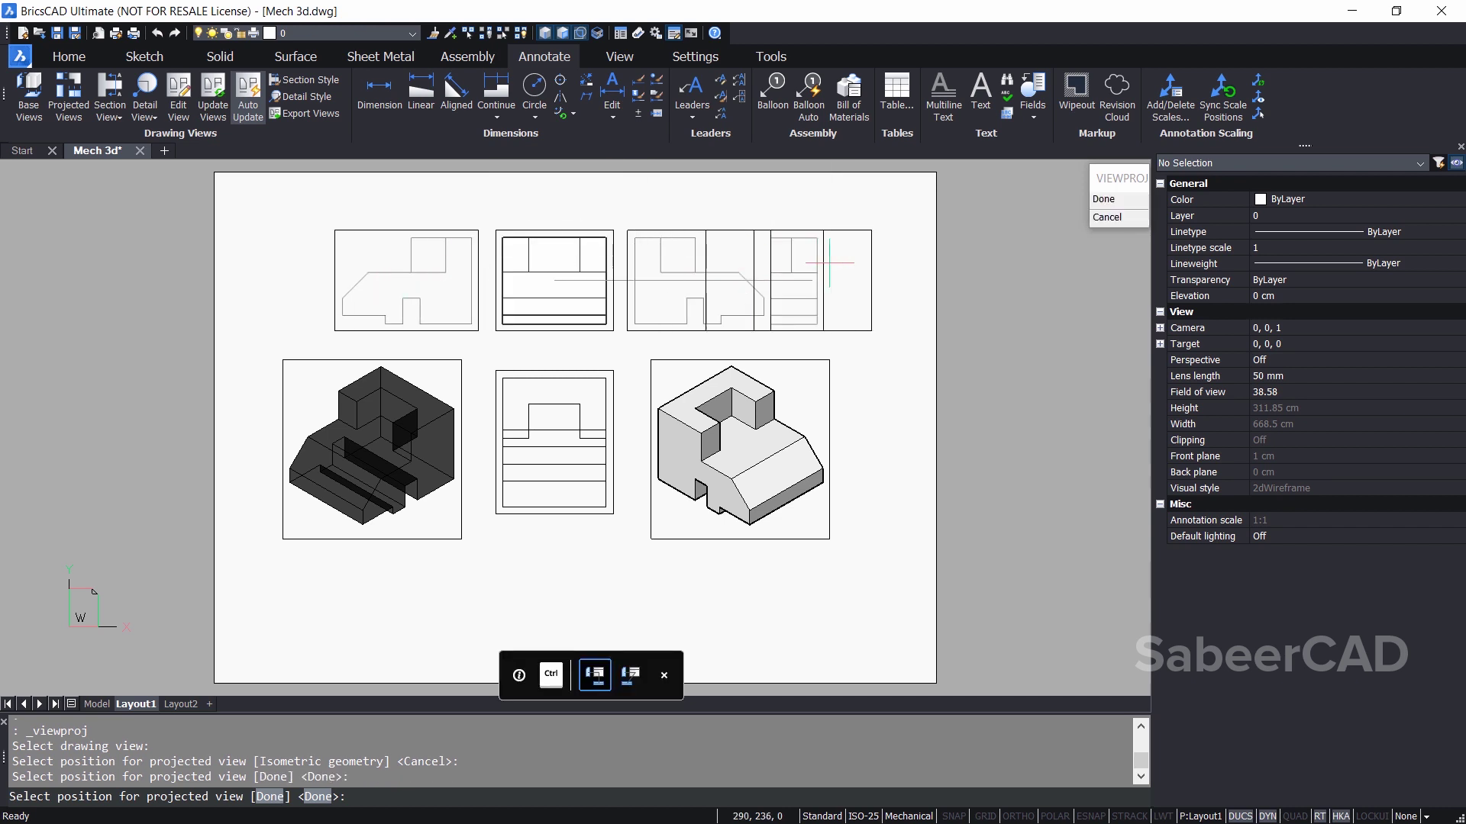
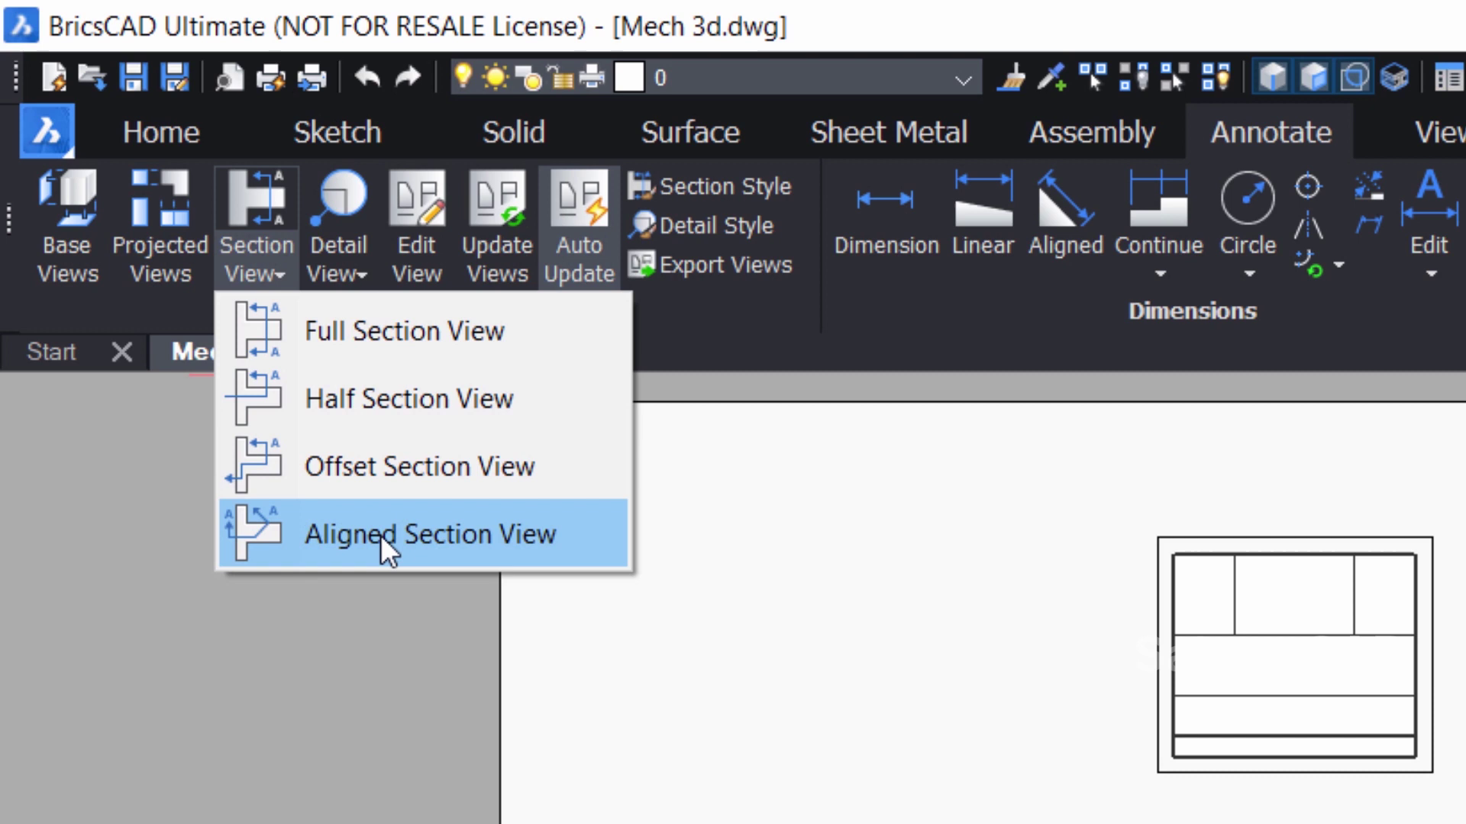
# Step: Create a full section view of the upper base view with a vertical section line through its middle, placed to its right
pyautogui.click(396, 314)
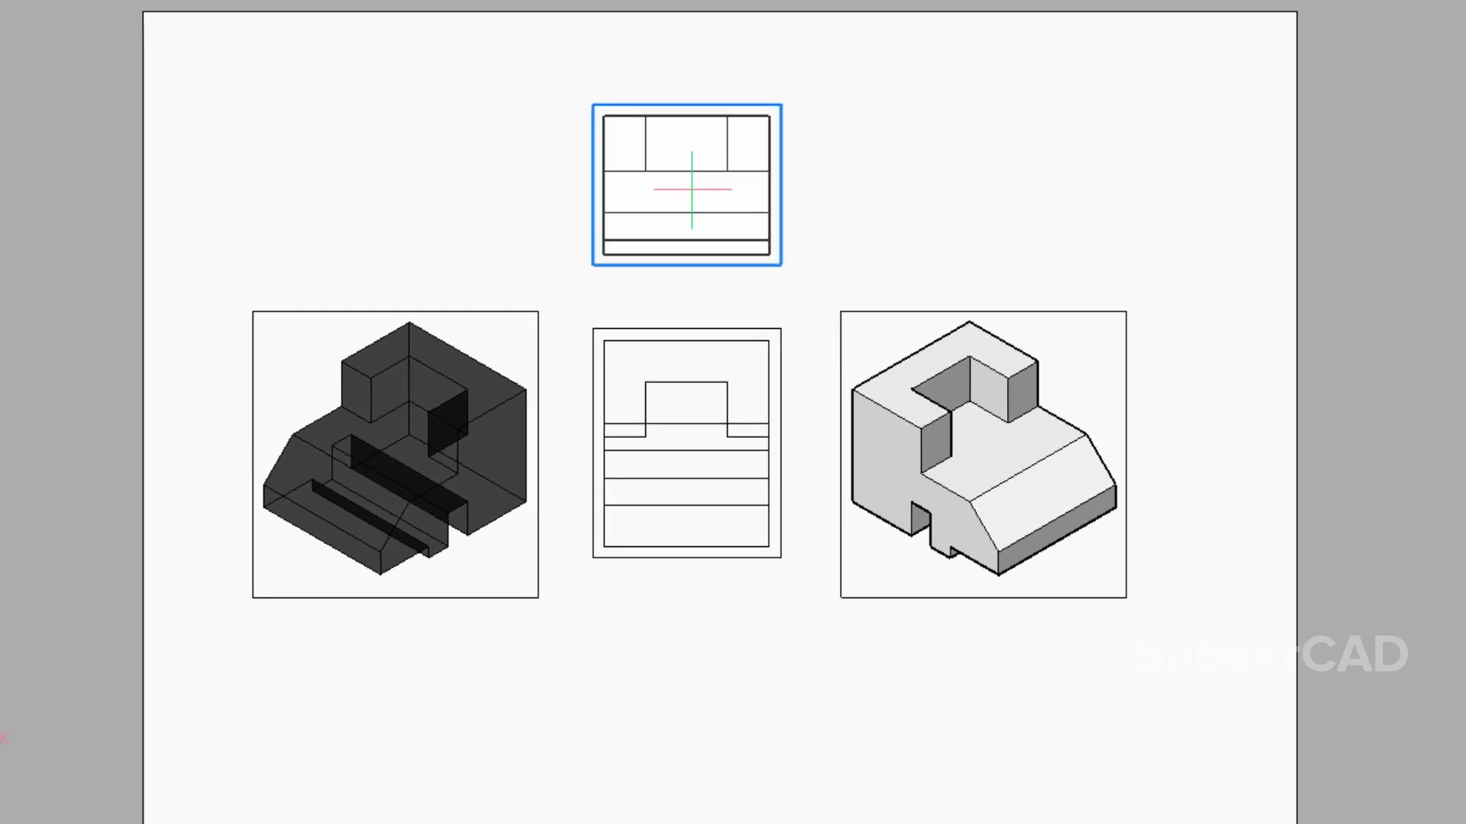
pyautogui.click(685, 188)
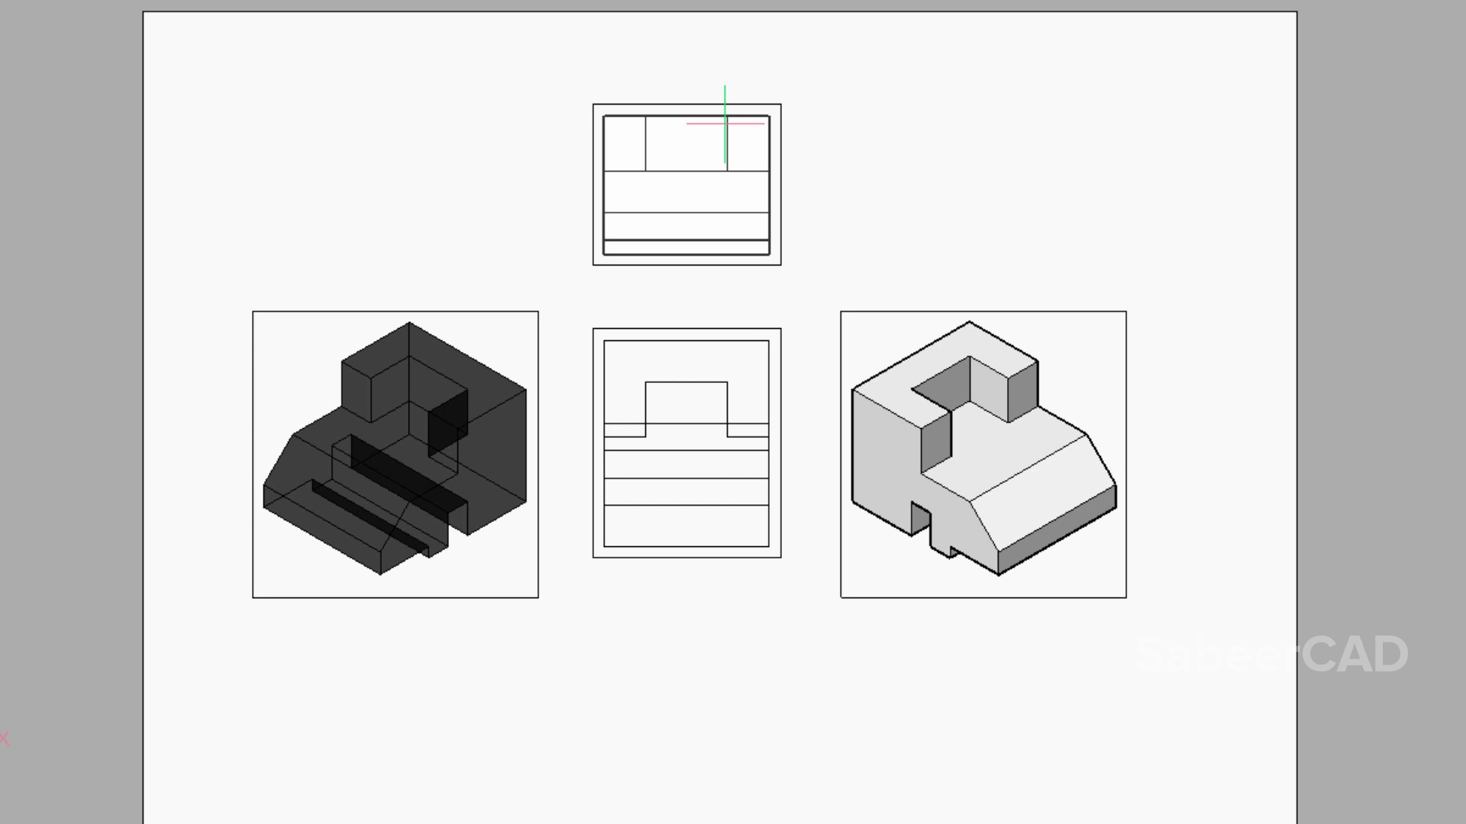
pyautogui.click(686, 64)
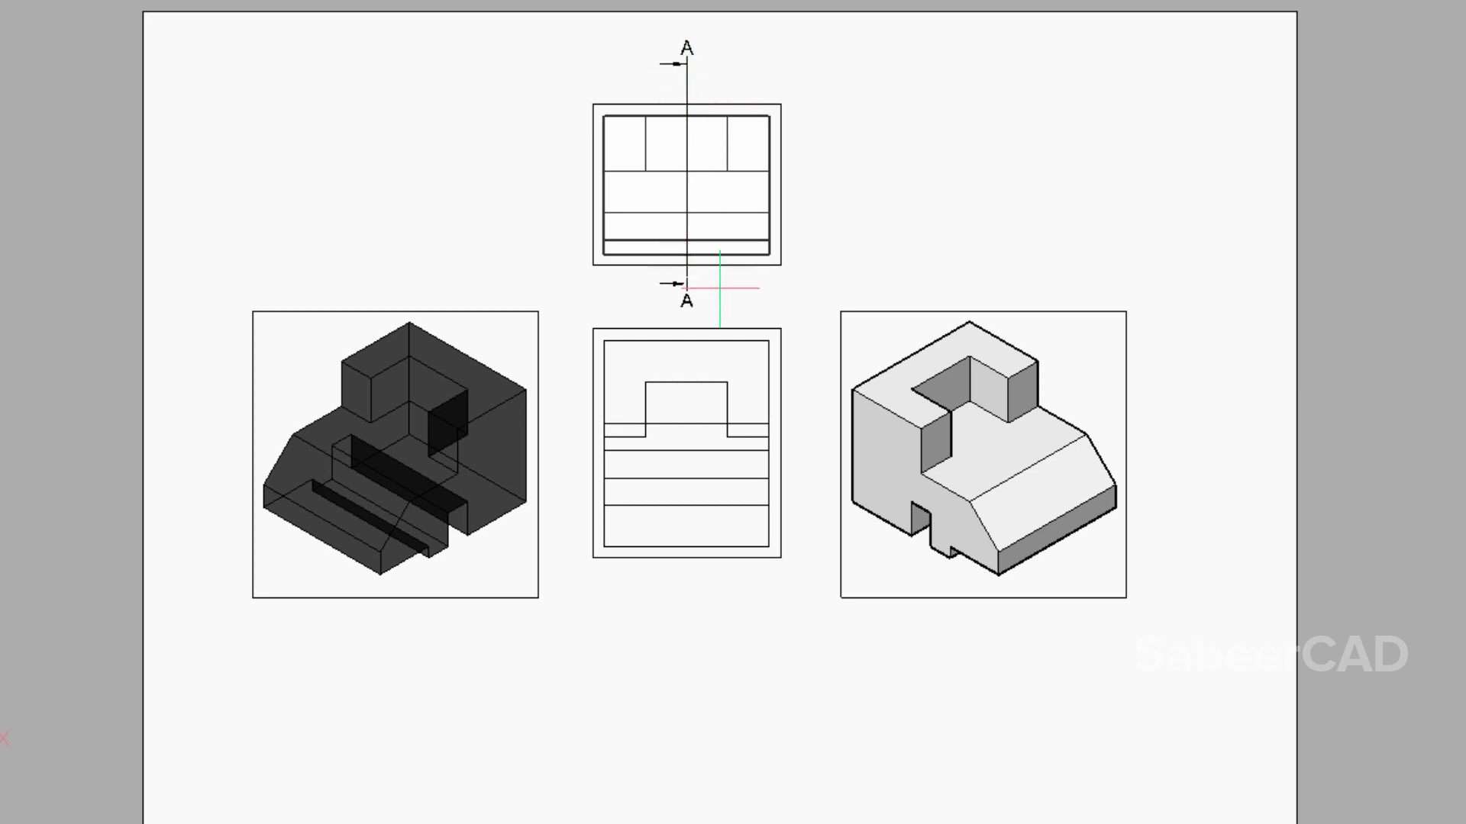
pyautogui.click(715, 294)
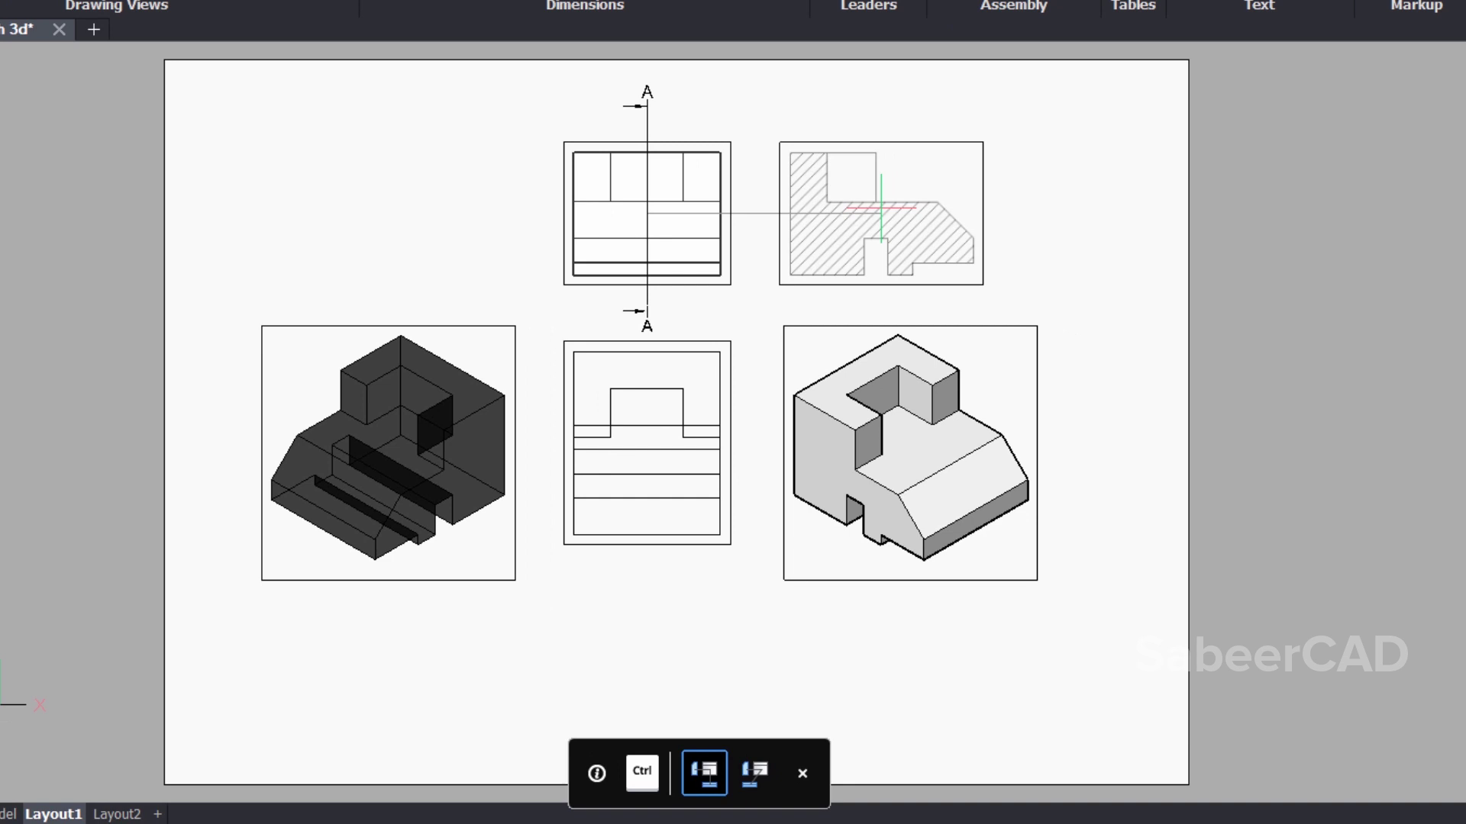
pyautogui.click(950, 181)
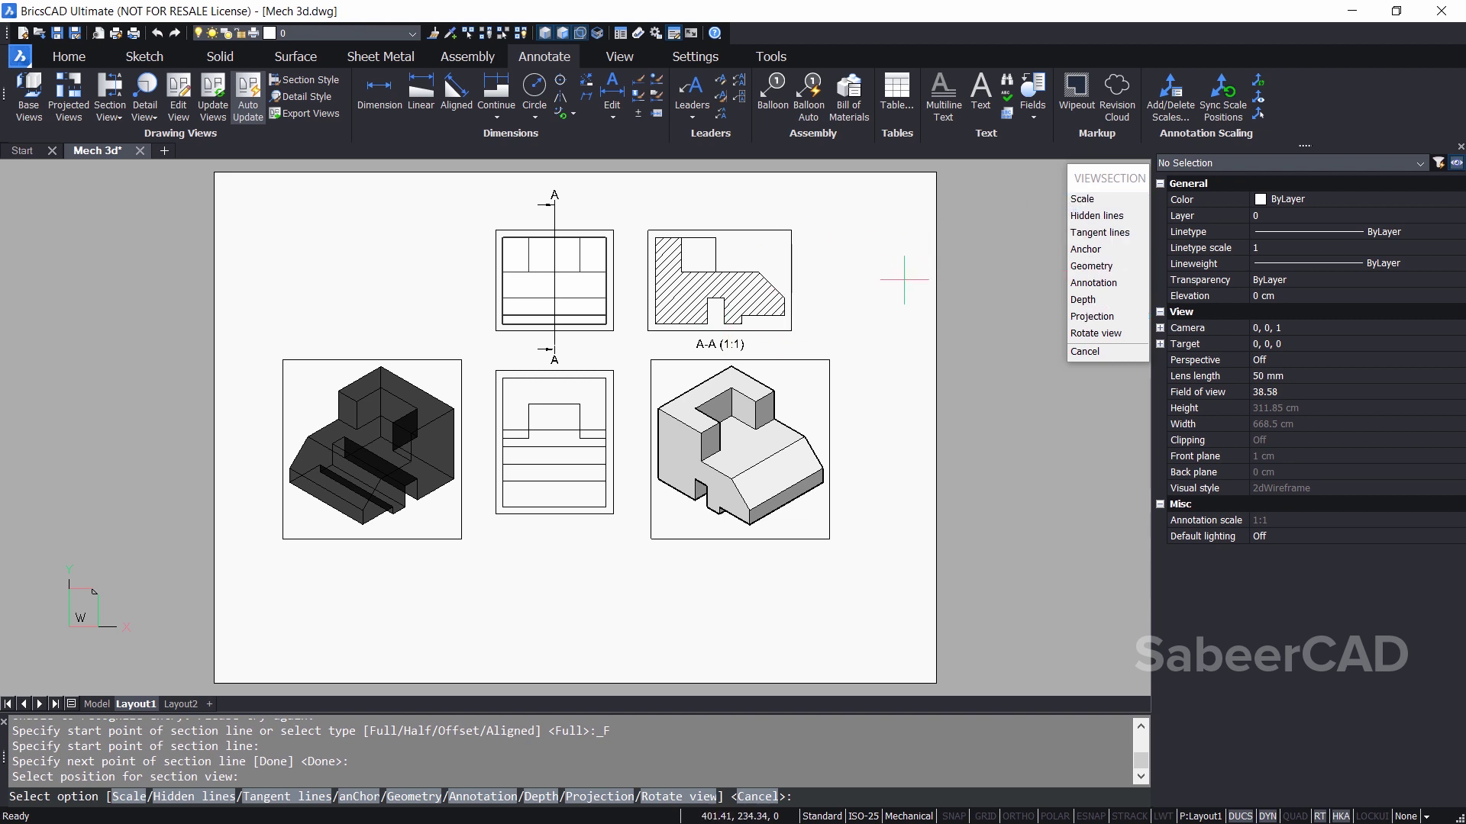
pyautogui.press('Return')
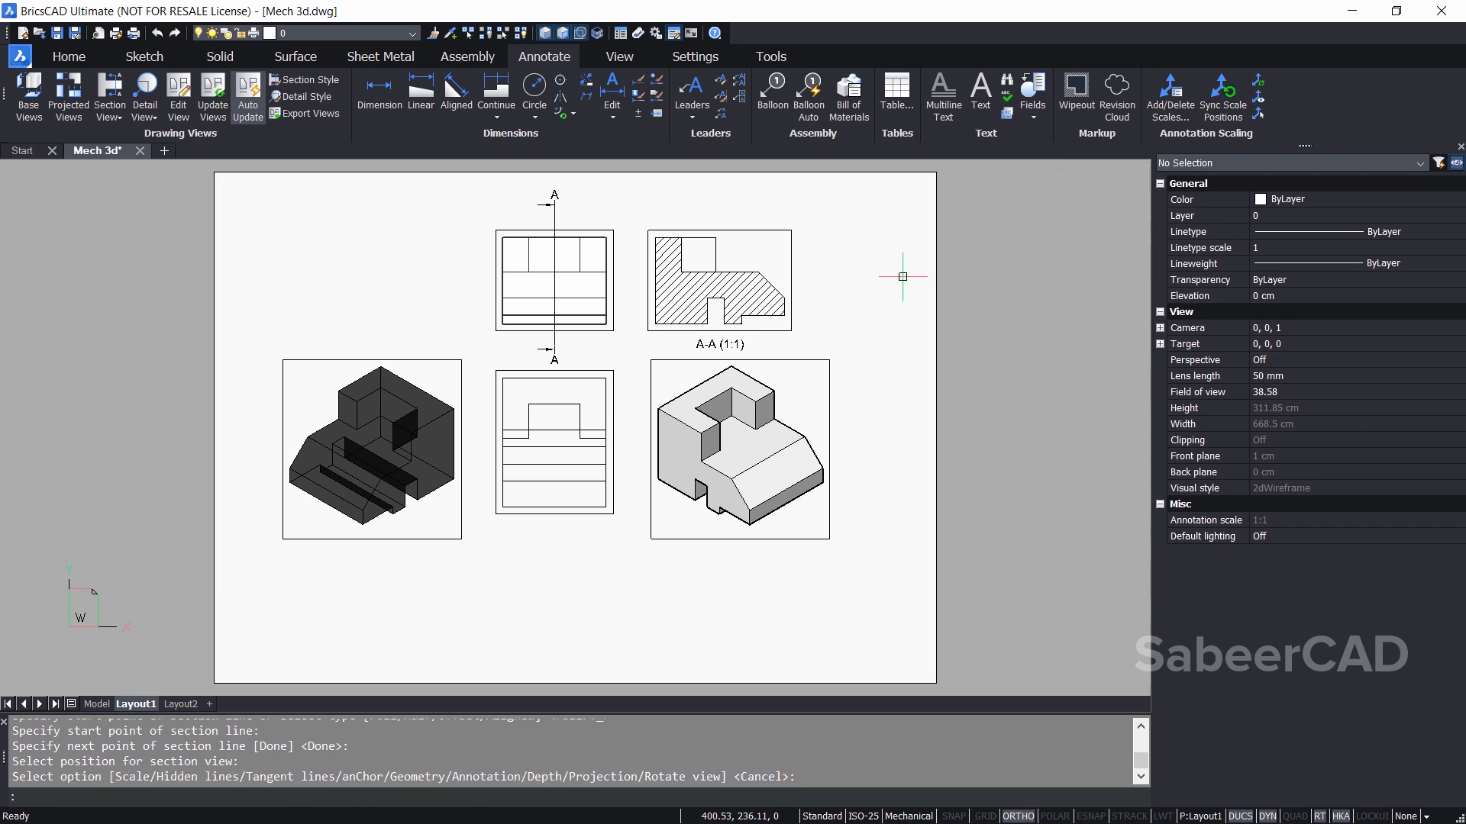
pyautogui.press('Escape')
pyautogui.press('Escape')
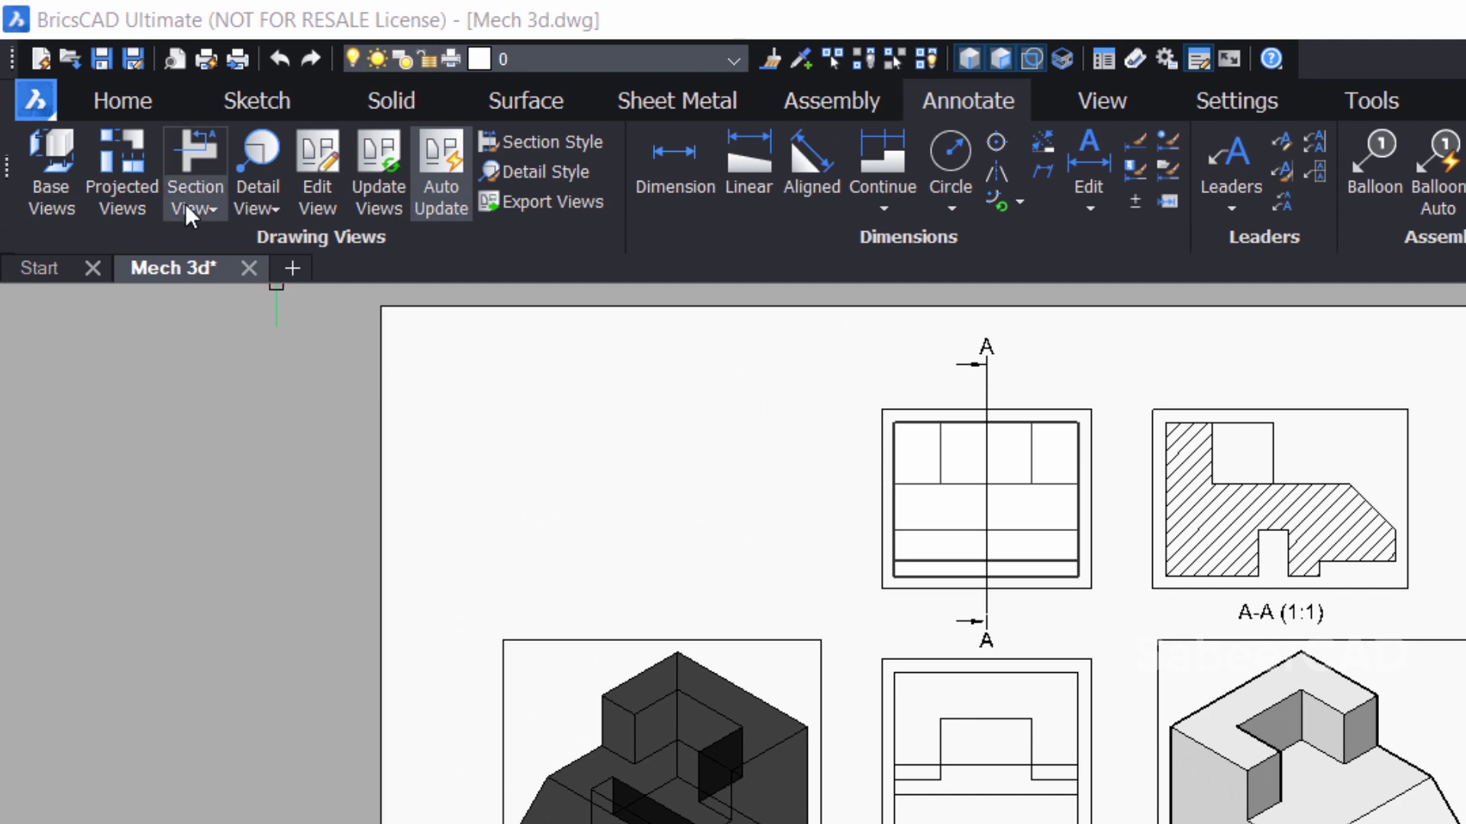
# Step: Create a half section view of the upper base view, its section line running down to mid-height and out left, and place it to the left
pyautogui.click(187, 212)
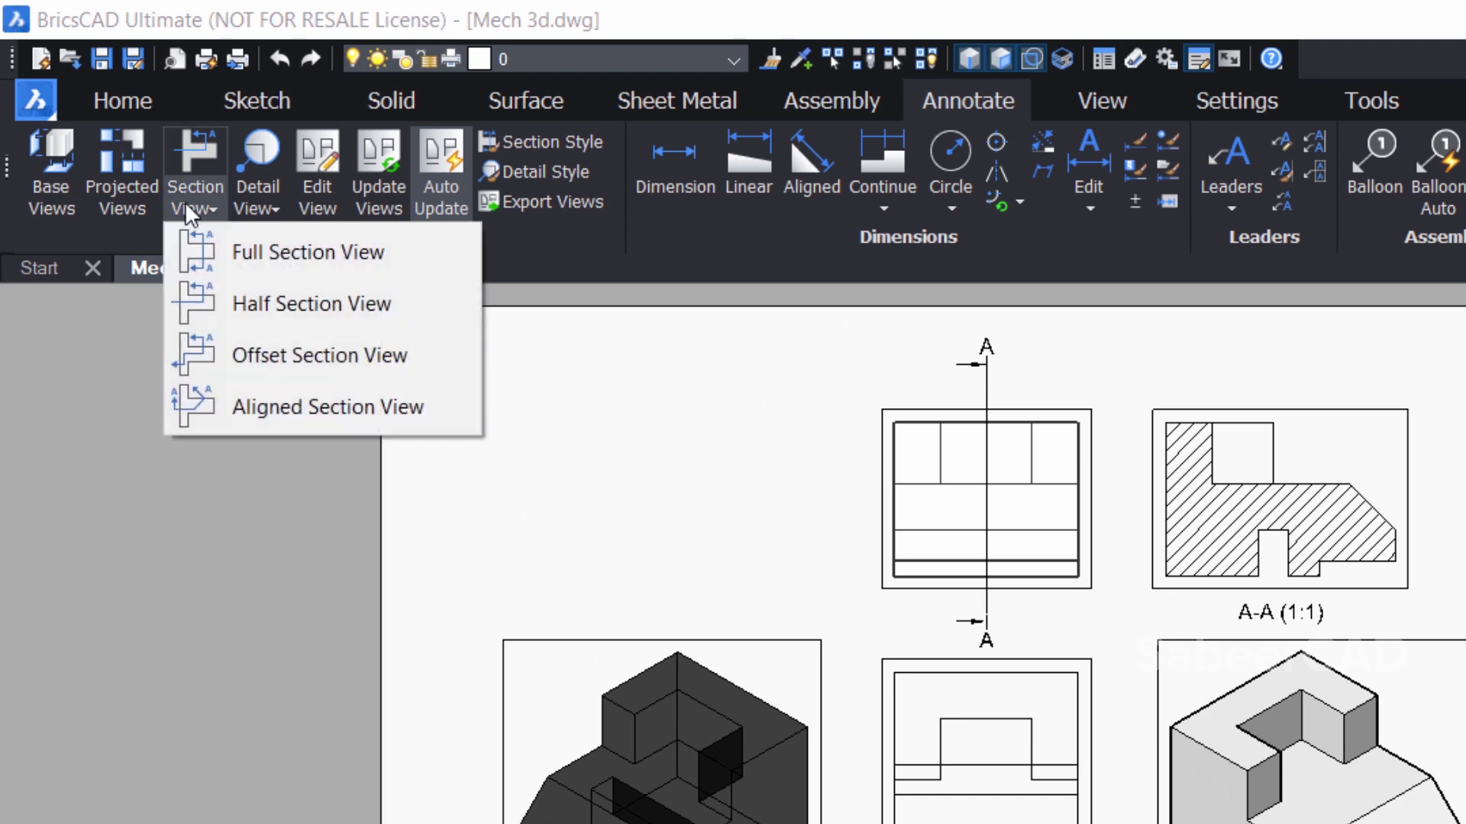
pyautogui.click(245, 309)
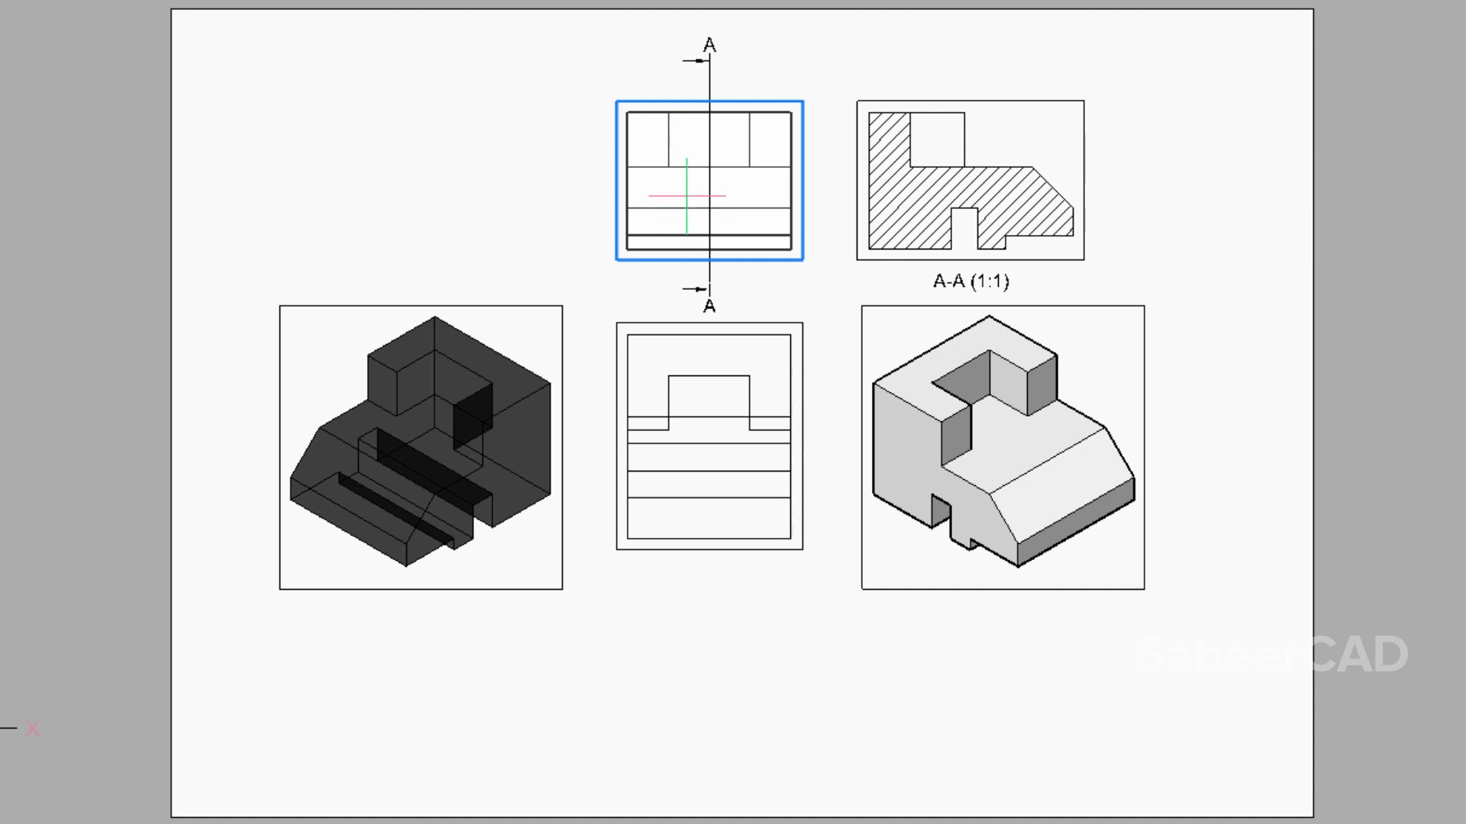
pyautogui.click(687, 196)
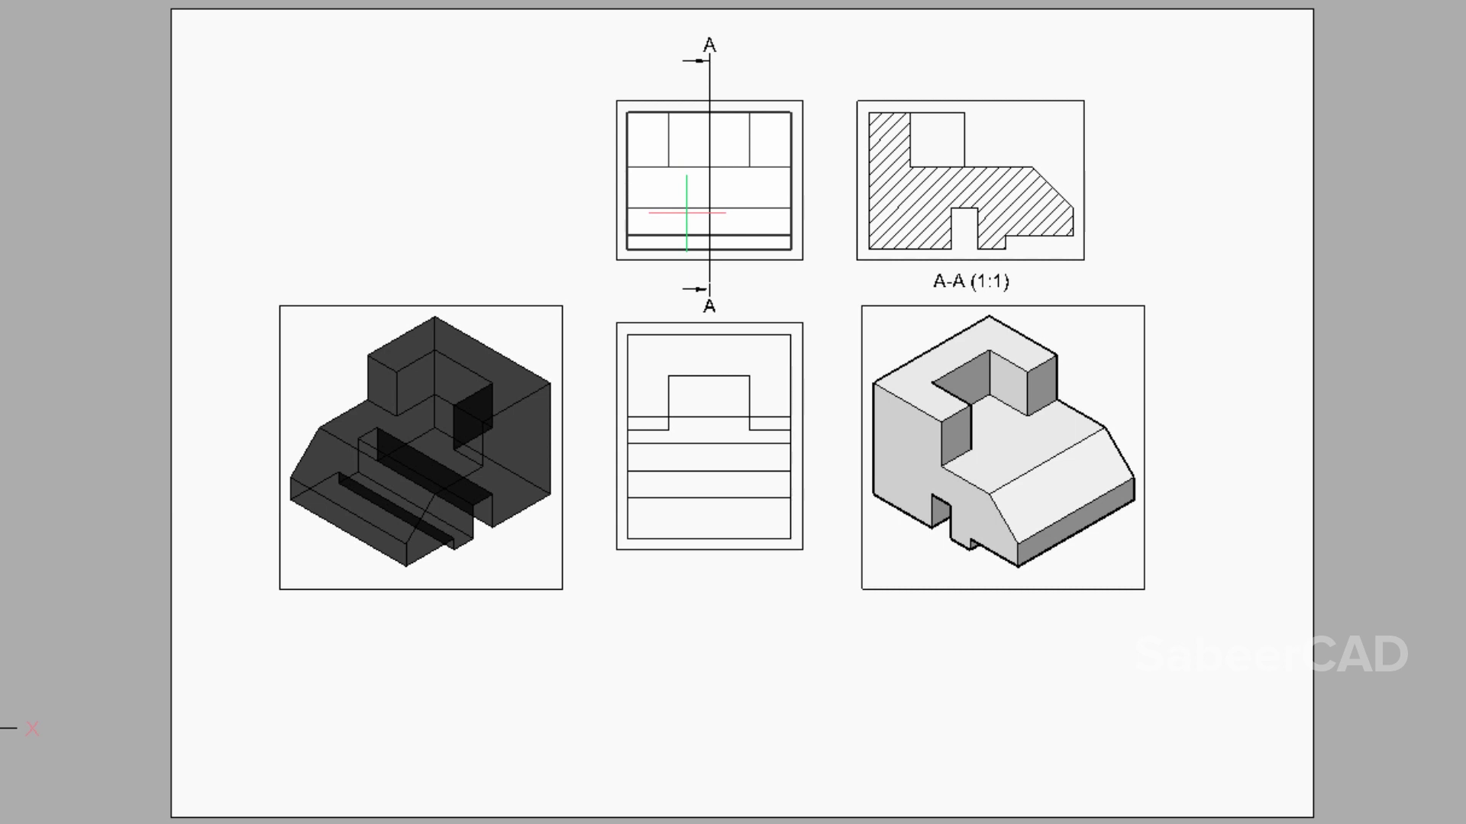
pyautogui.click(682, 87)
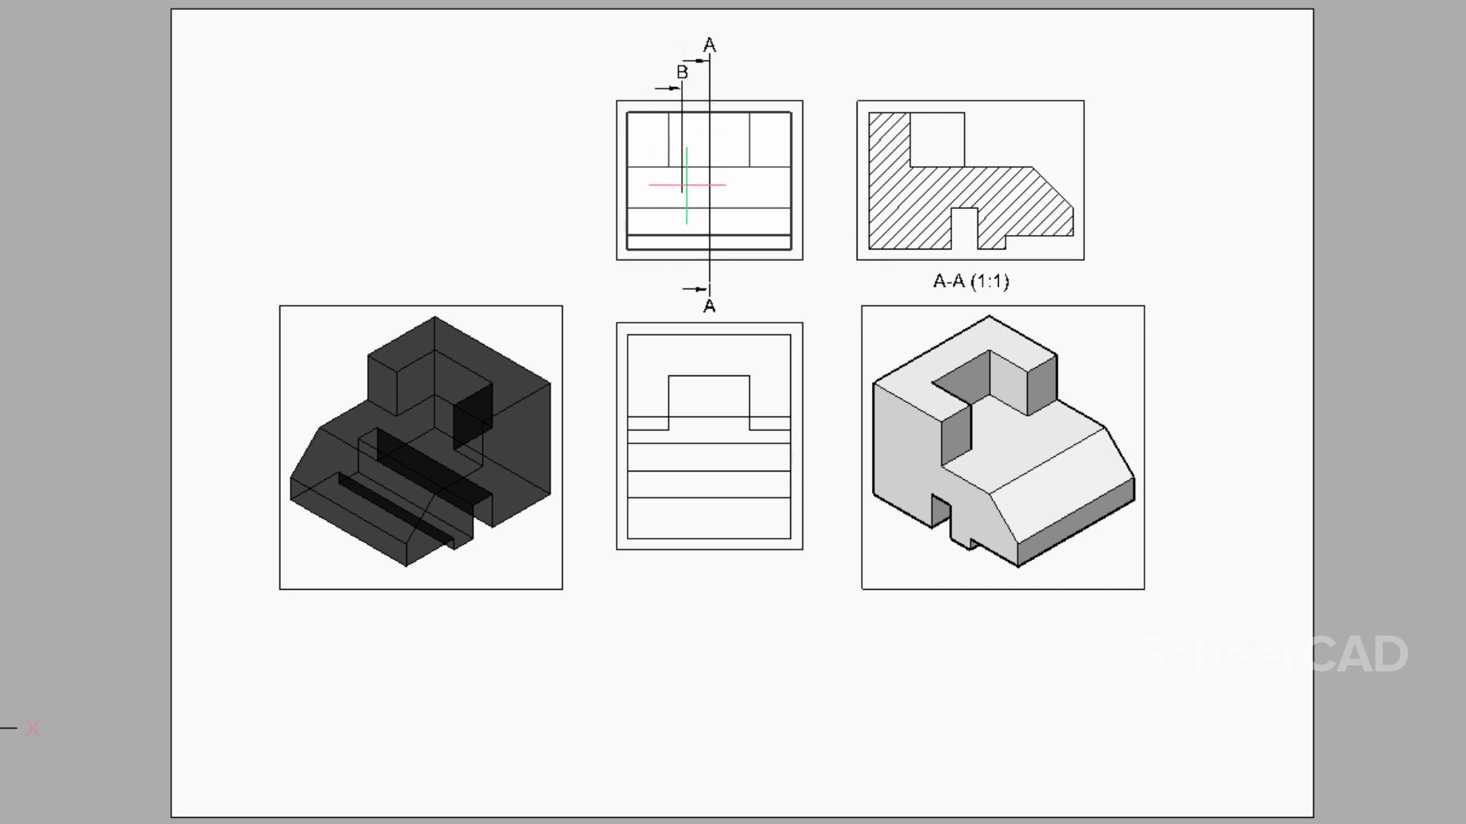
pyautogui.click(687, 185)
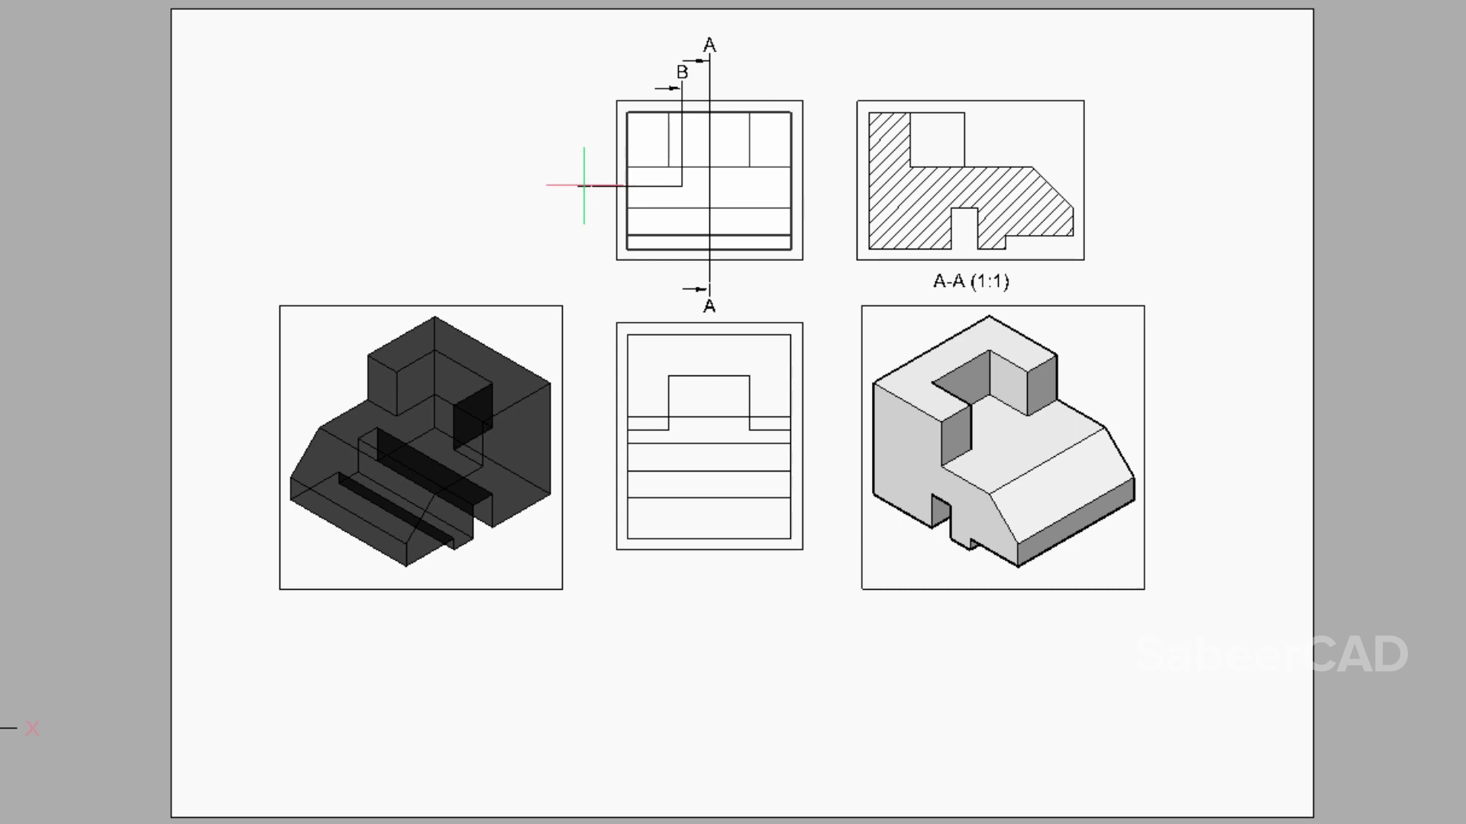
pyautogui.press('Return')
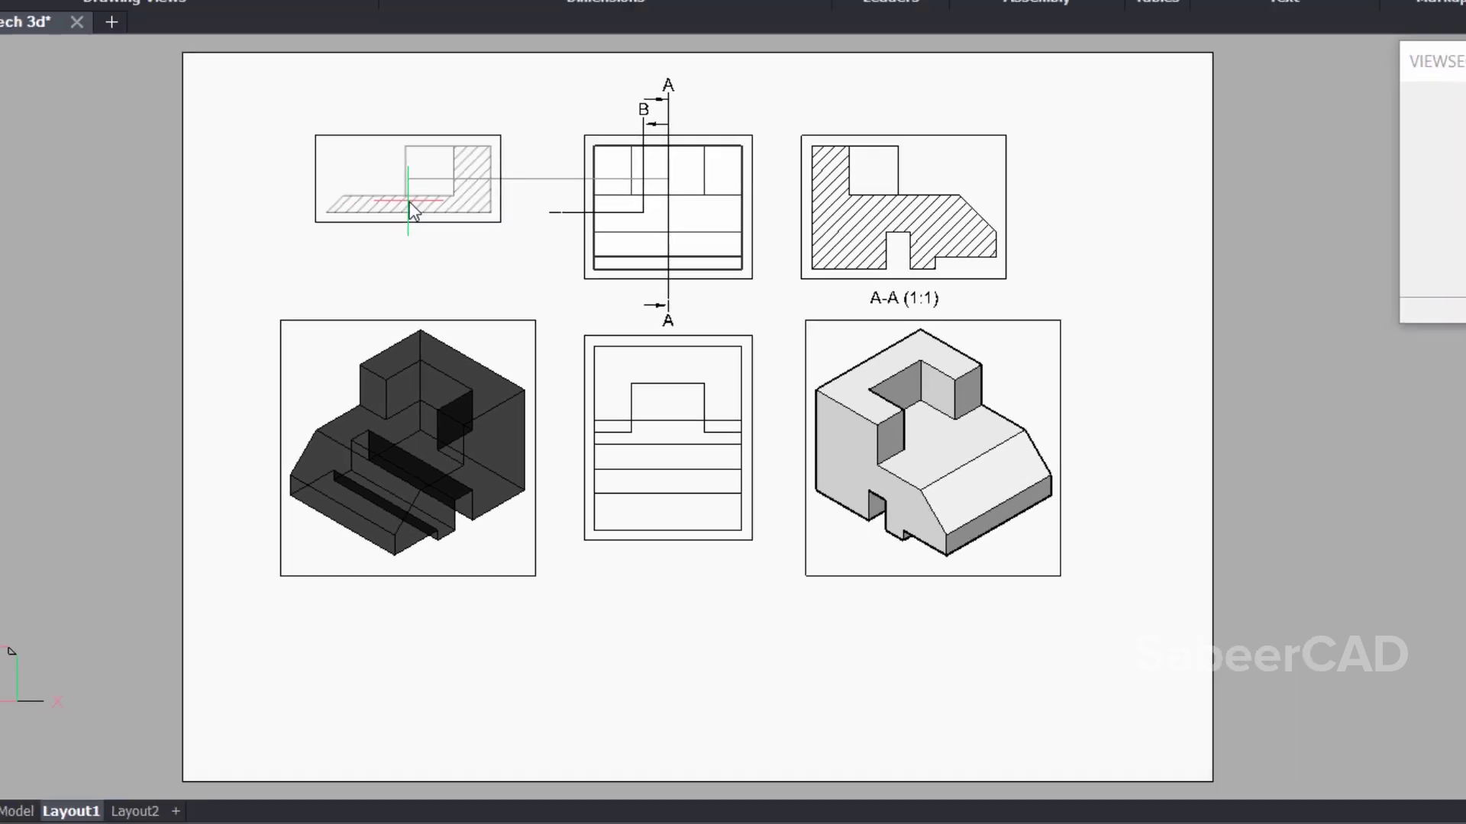
pyautogui.click(419, 174)
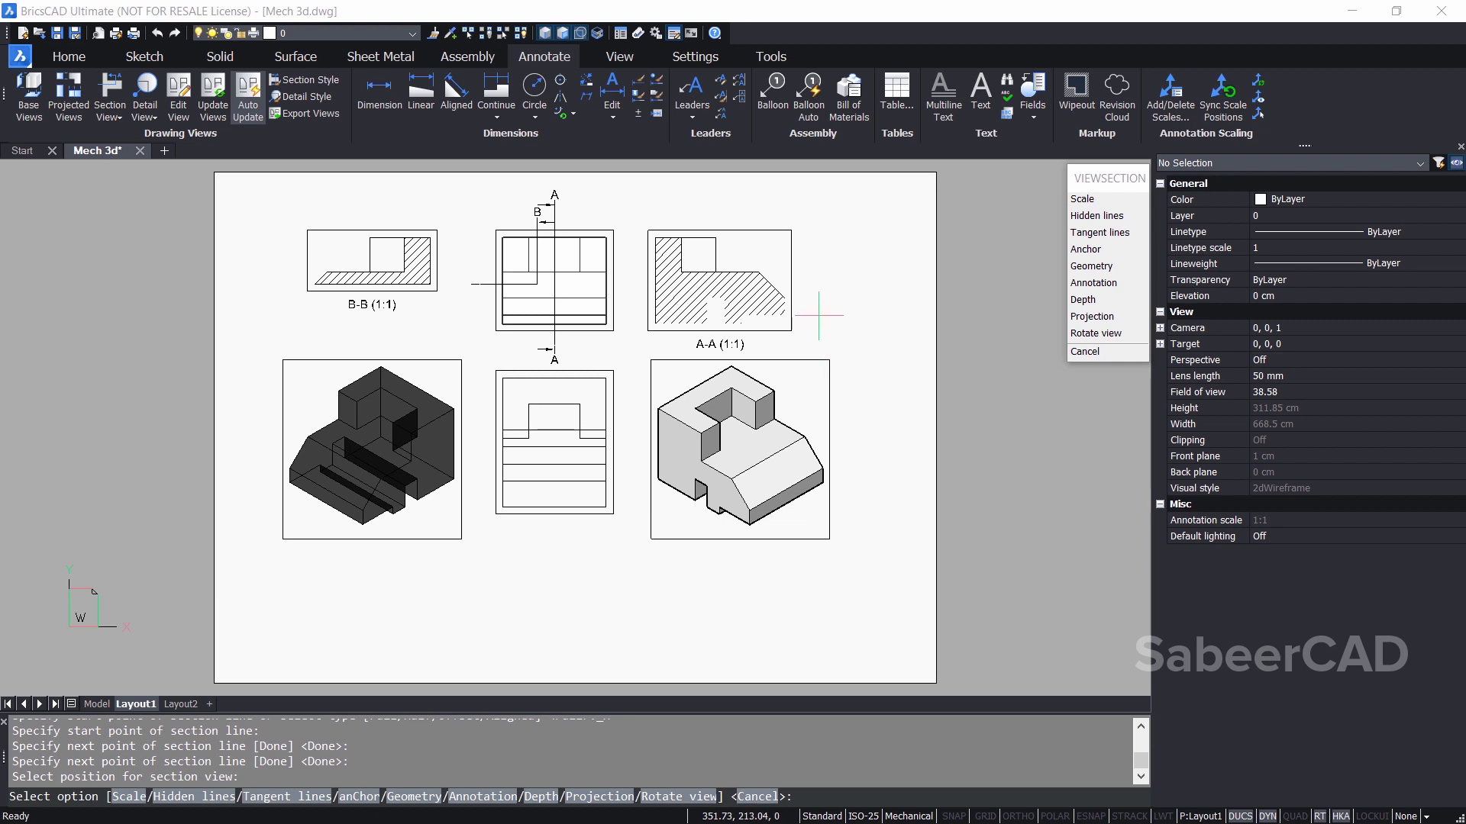
pyautogui.press('Return')
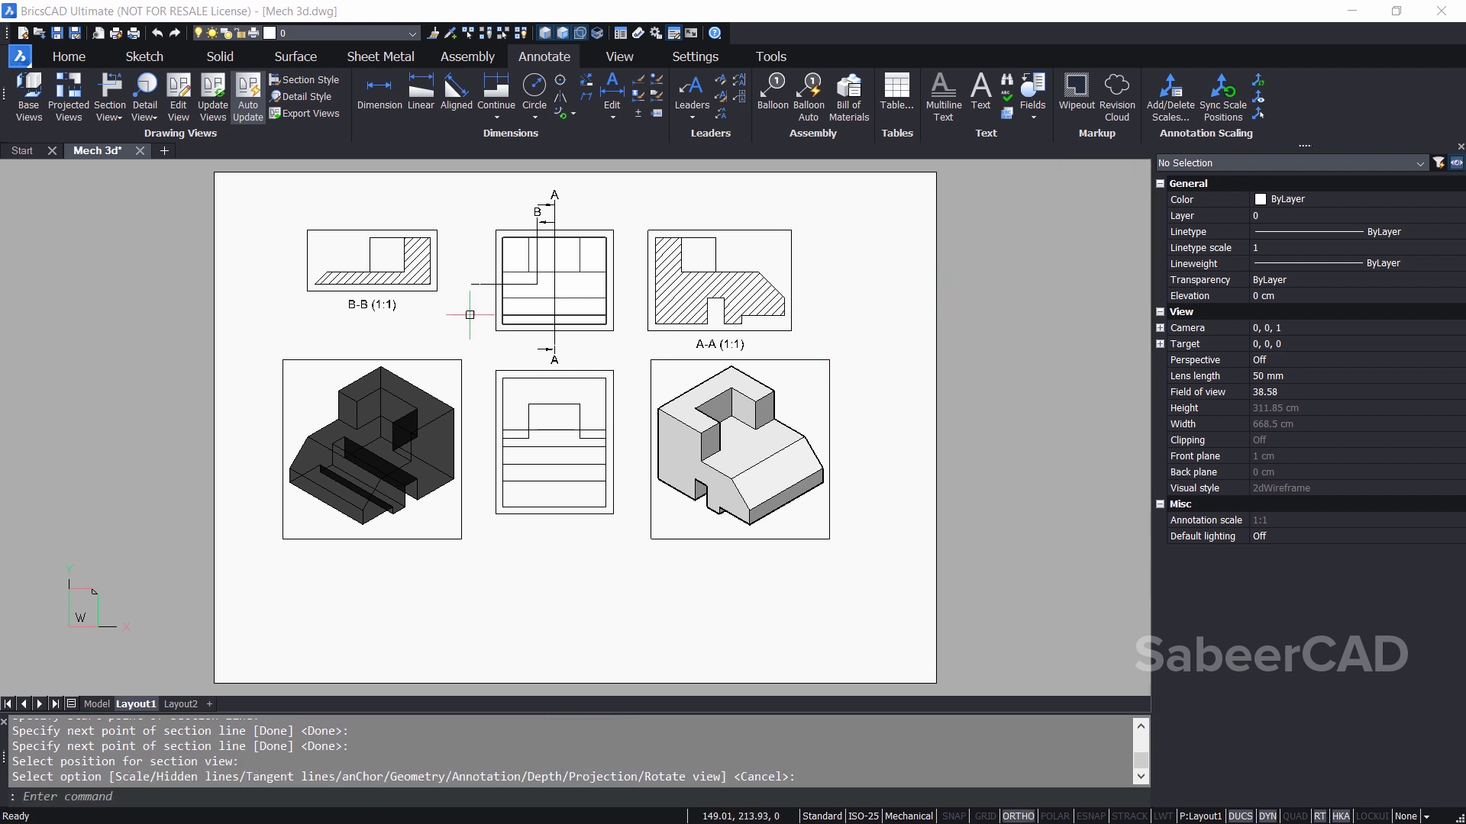
pyautogui.click(110, 117)
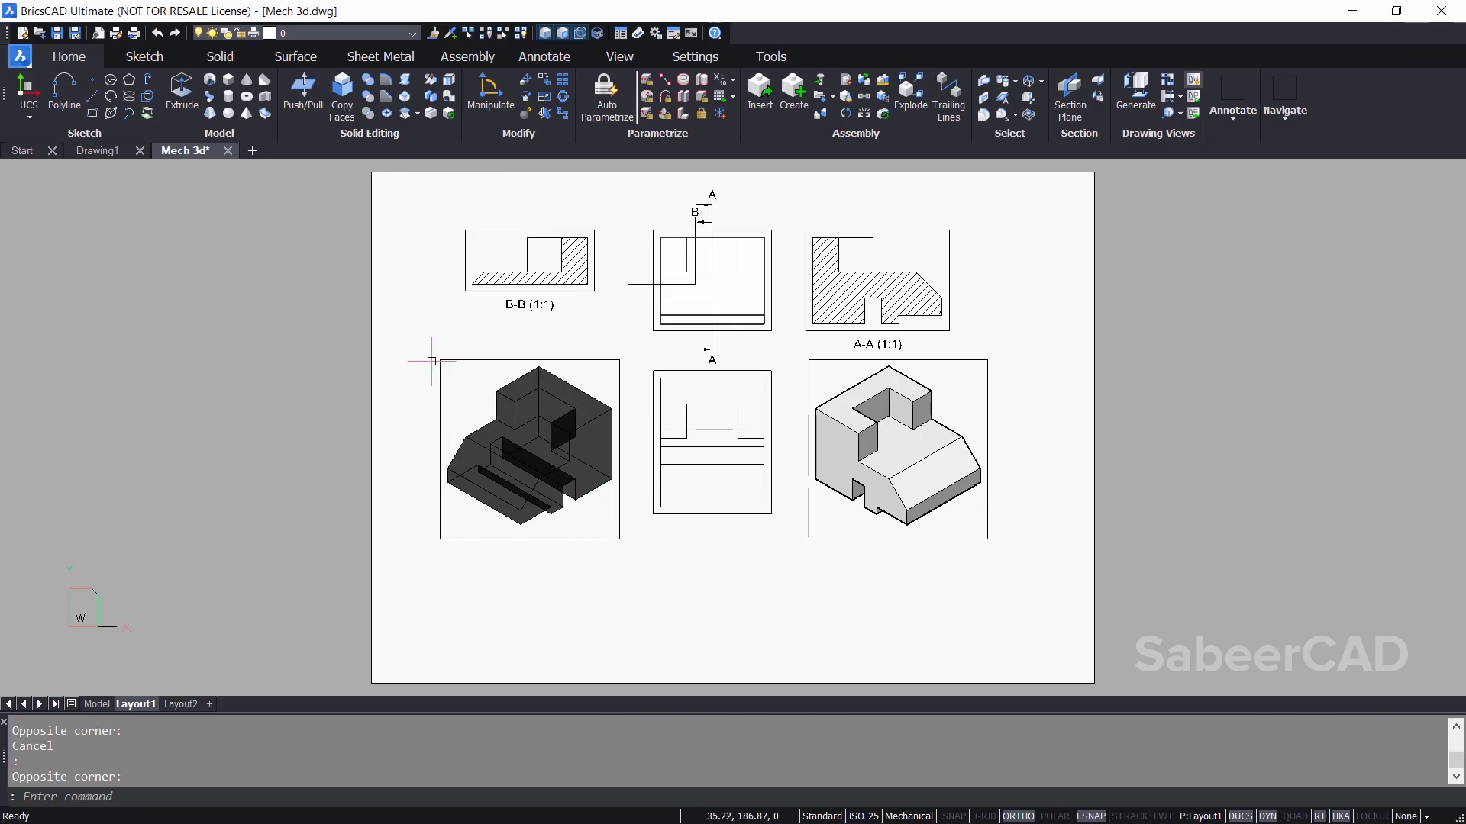
# Step: Freeze the Drafting Viewports layer to hide the view frames on Layout1, and undo the freeze
pyautogui.click(348, 32)
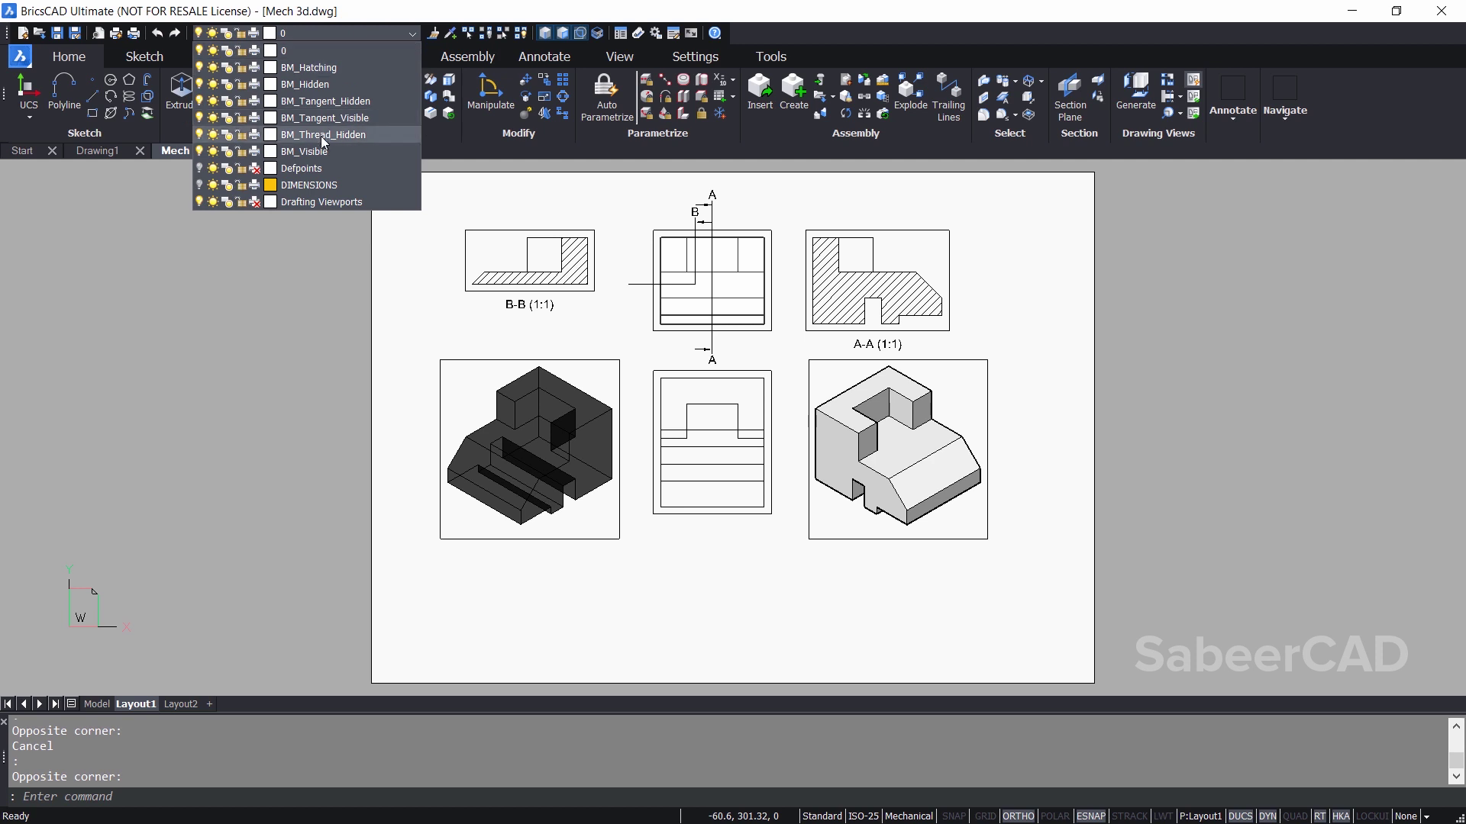
pyautogui.click(213, 202)
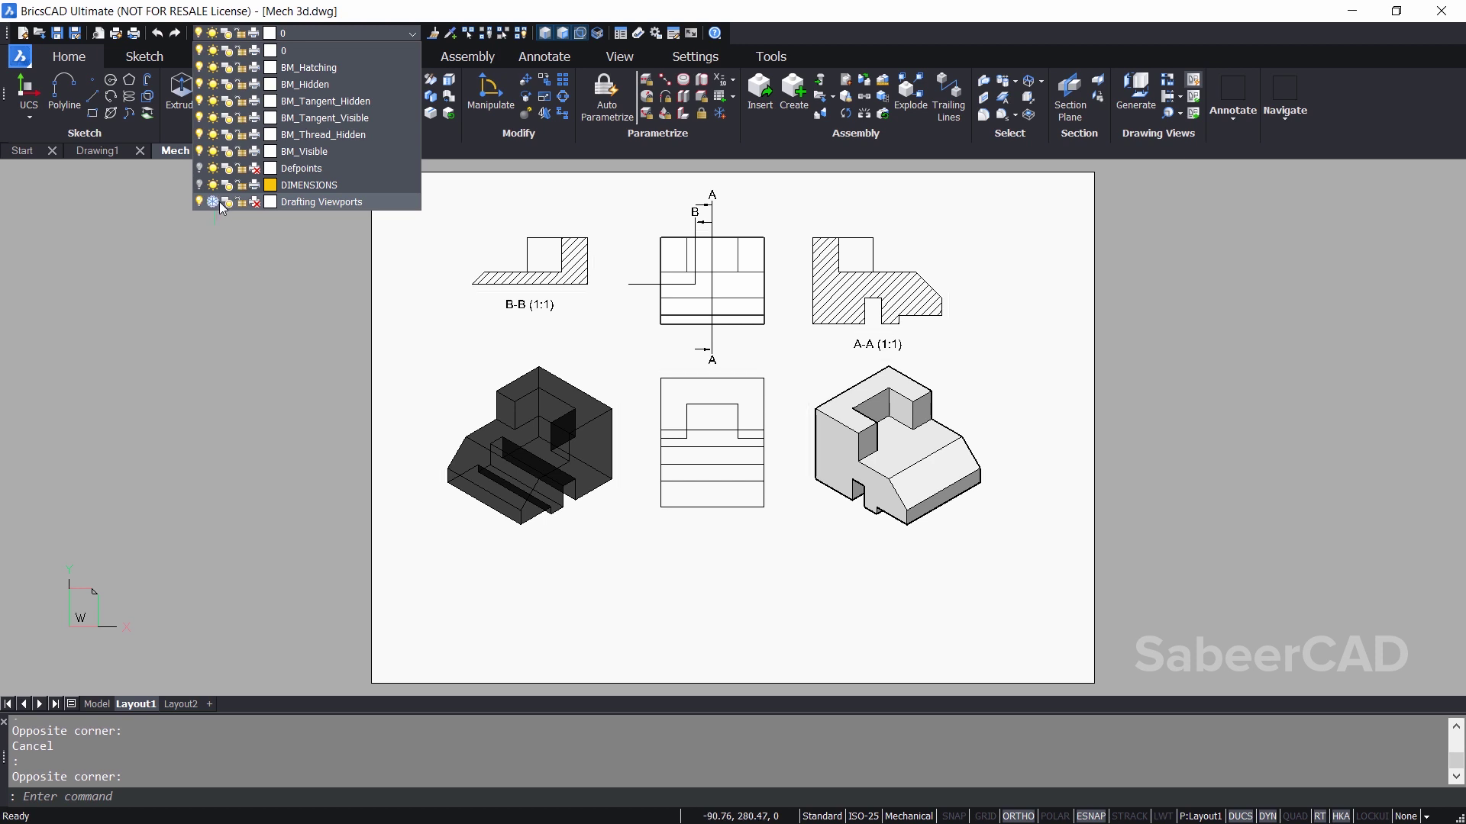
pyautogui.click(557, 355)
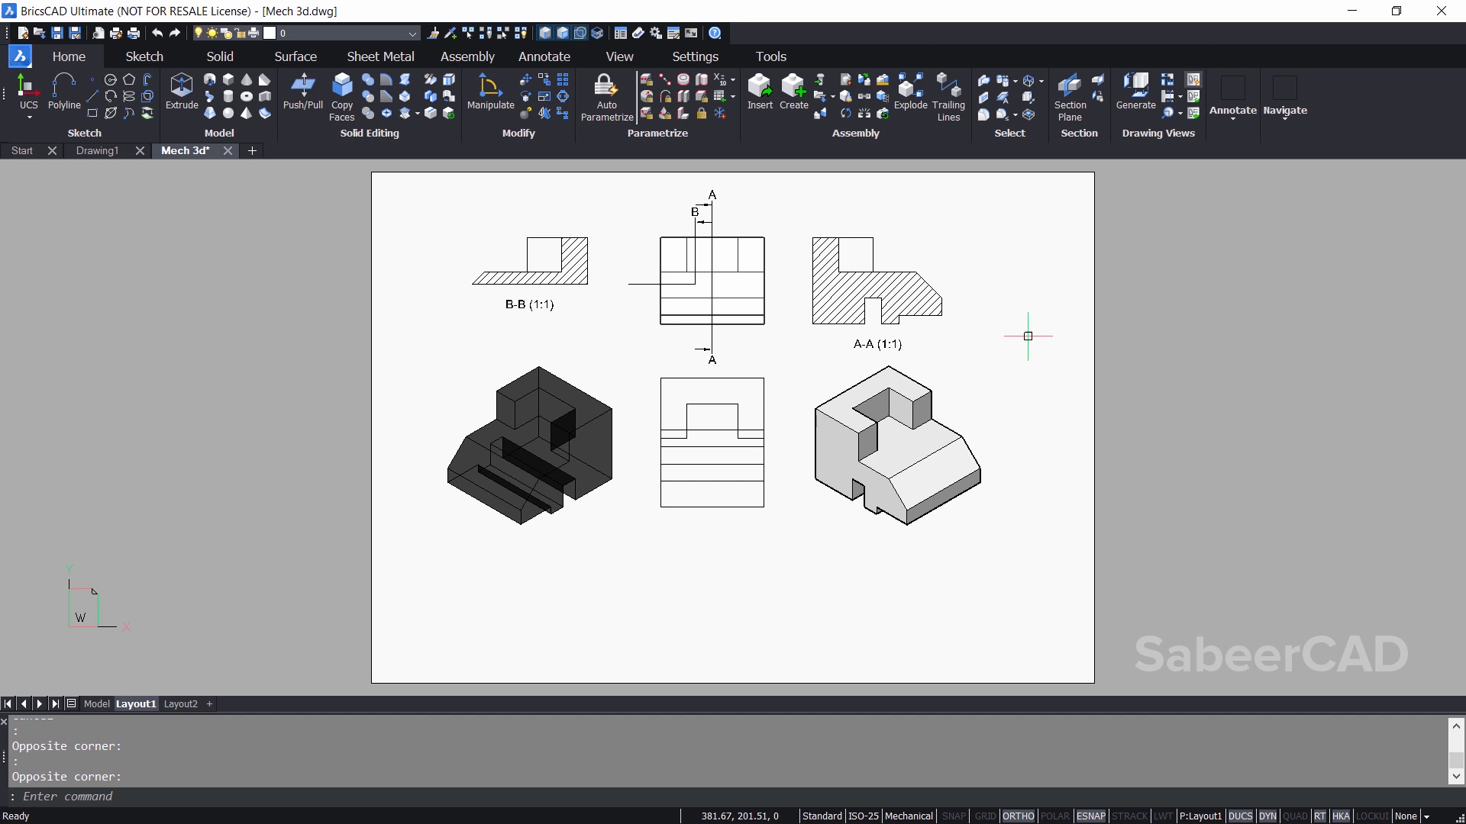
pyautogui.hotkey('ctrl', 'z')
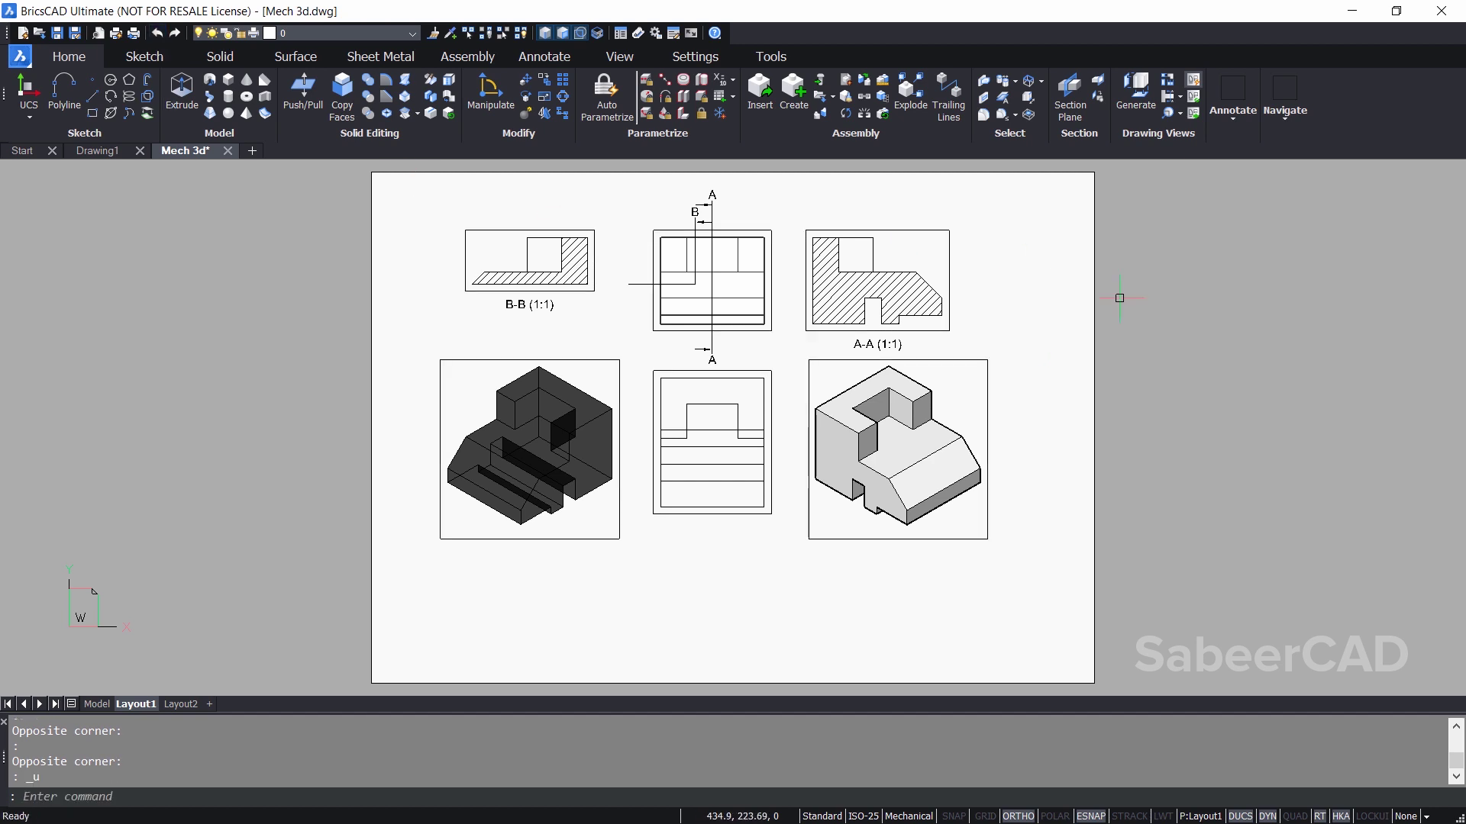
pyautogui.press('Escape')
# Step: Turn on snap and open the Title Block.dwg drawing from the Desktop
pyautogui.press('F9')
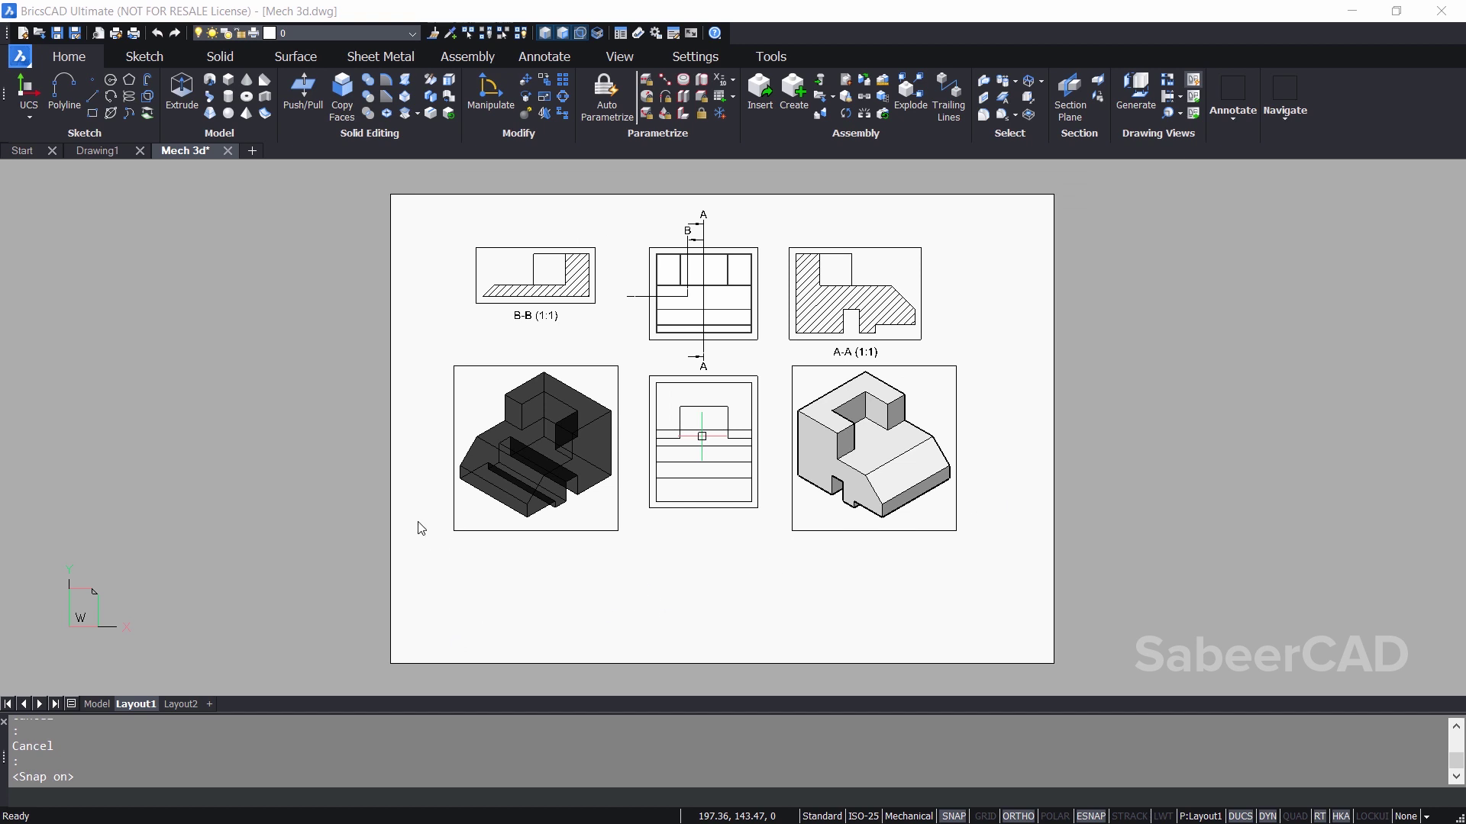
pyautogui.click(21, 60)
pyautogui.click(44, 122)
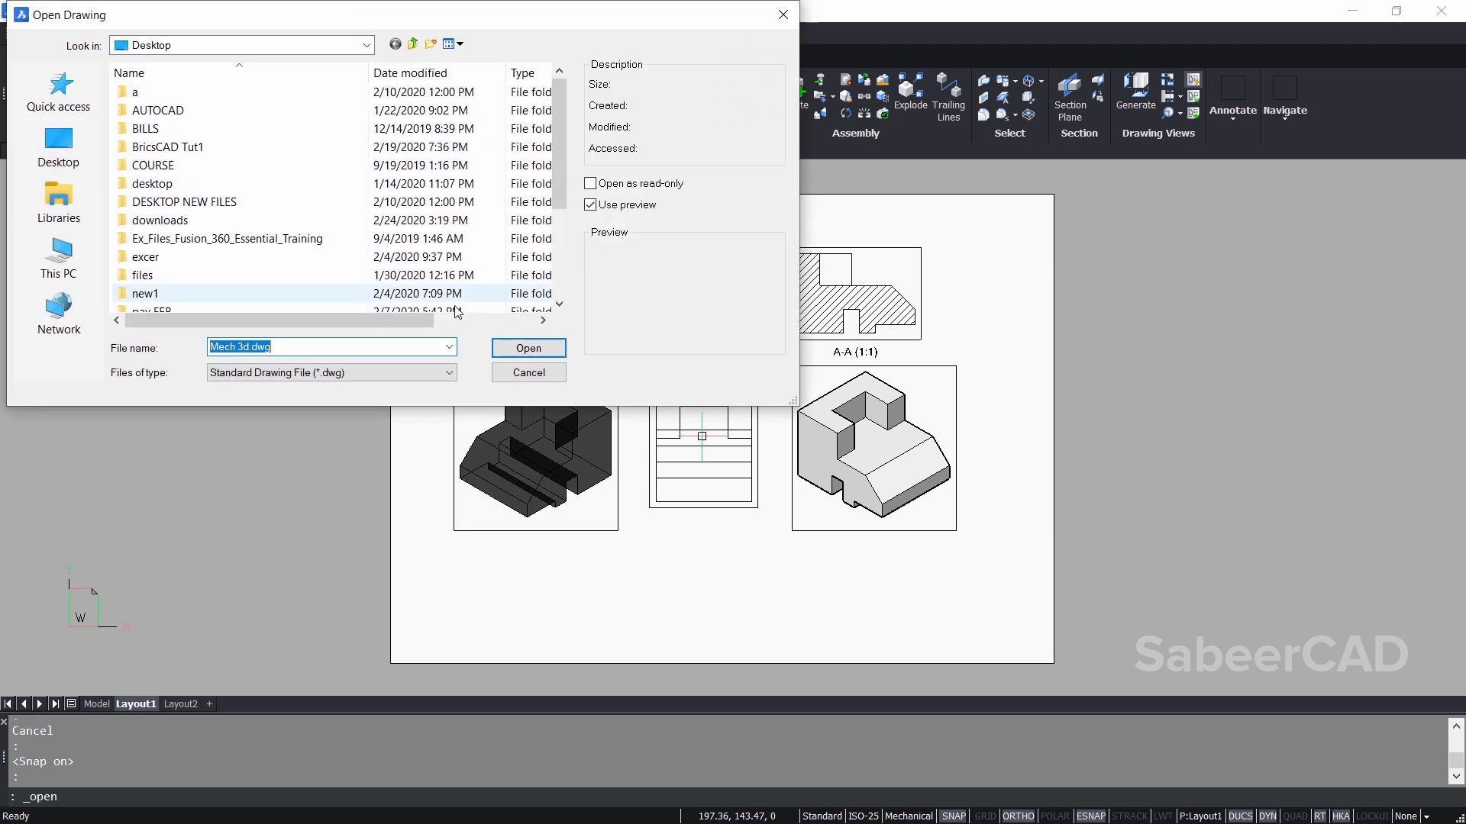
pyautogui.scroll(-3, 456, 312)
pyautogui.click(179, 294)
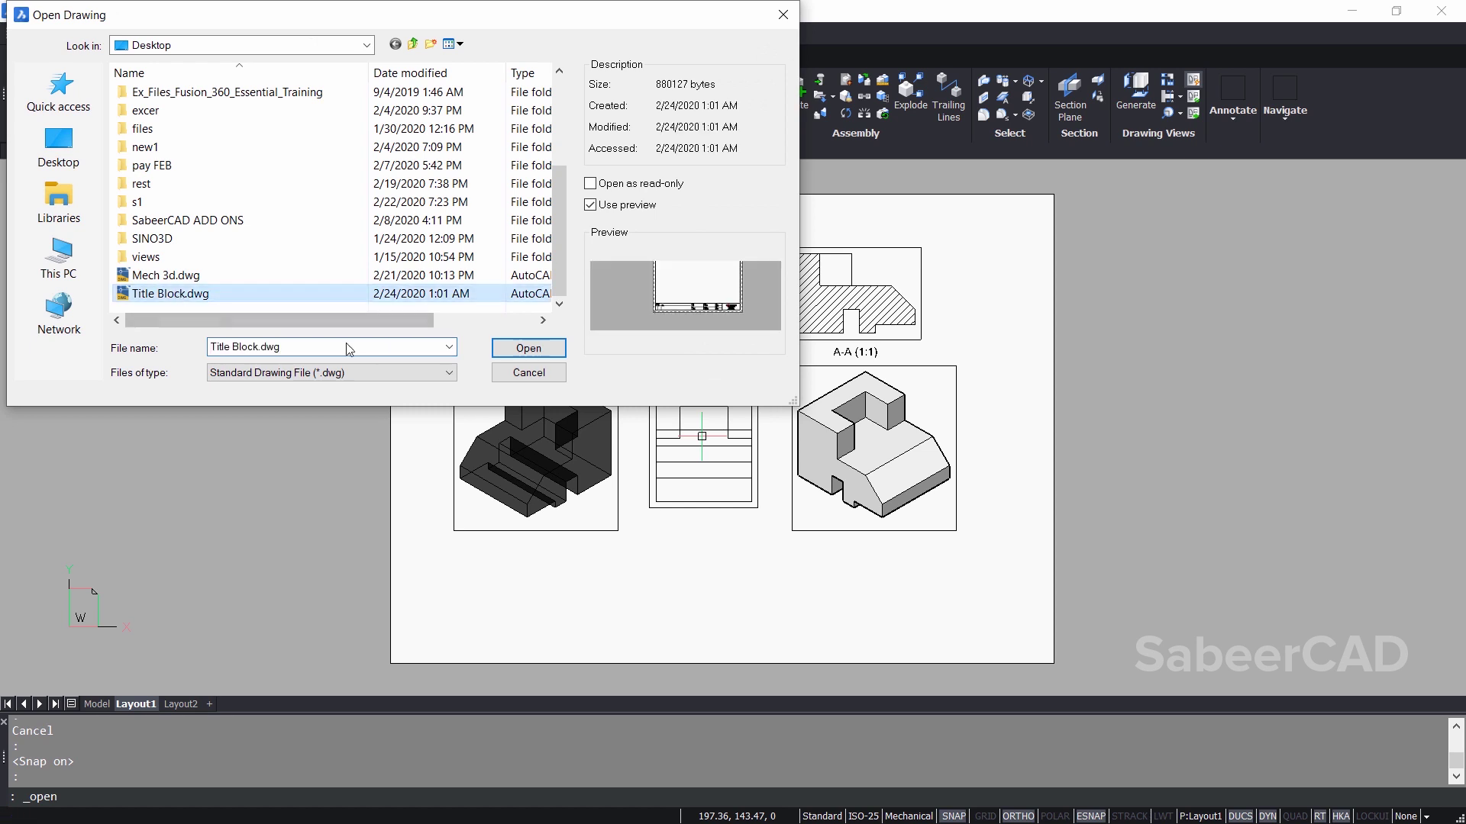
pyautogui.click(529, 348)
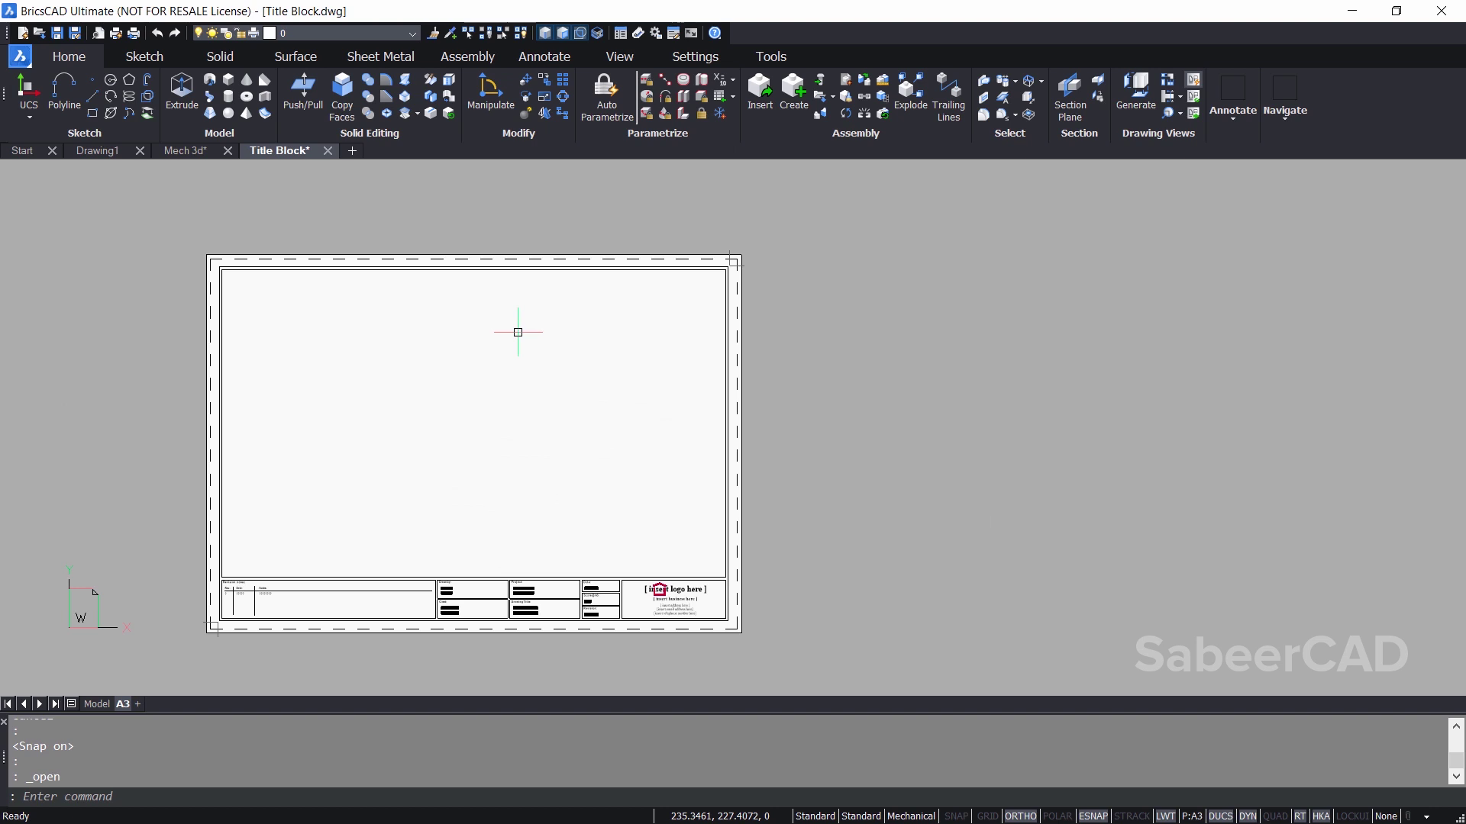
# Step: Copy the complete border and title block from the A3 layout to the clipboard
pyautogui.press('Escape')
pyautogui.press('Escape')
pyautogui.click(347, 245)
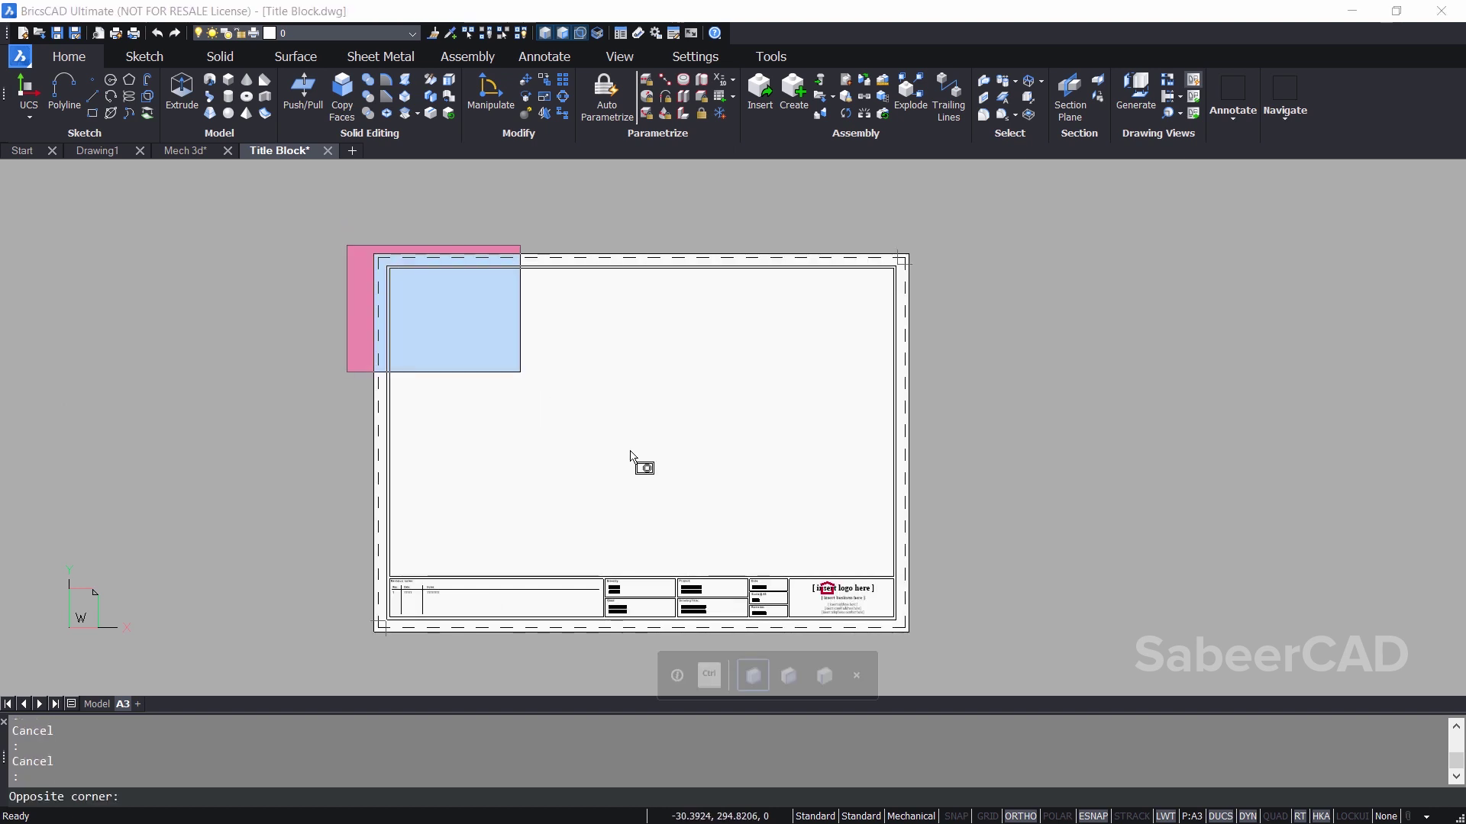
pyautogui.click(908, 624)
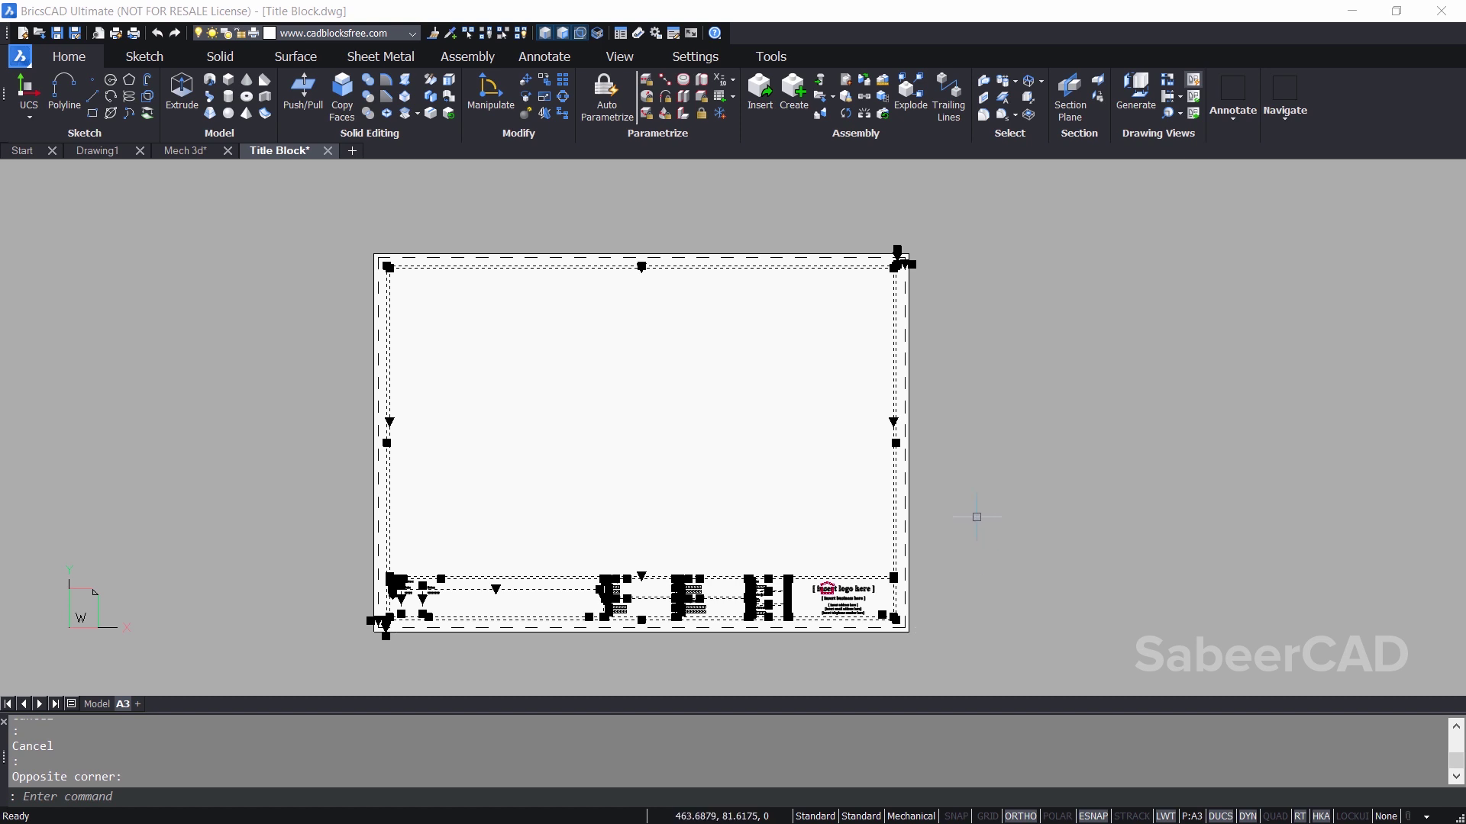
pyautogui.hotkey('ctrl', 'c')
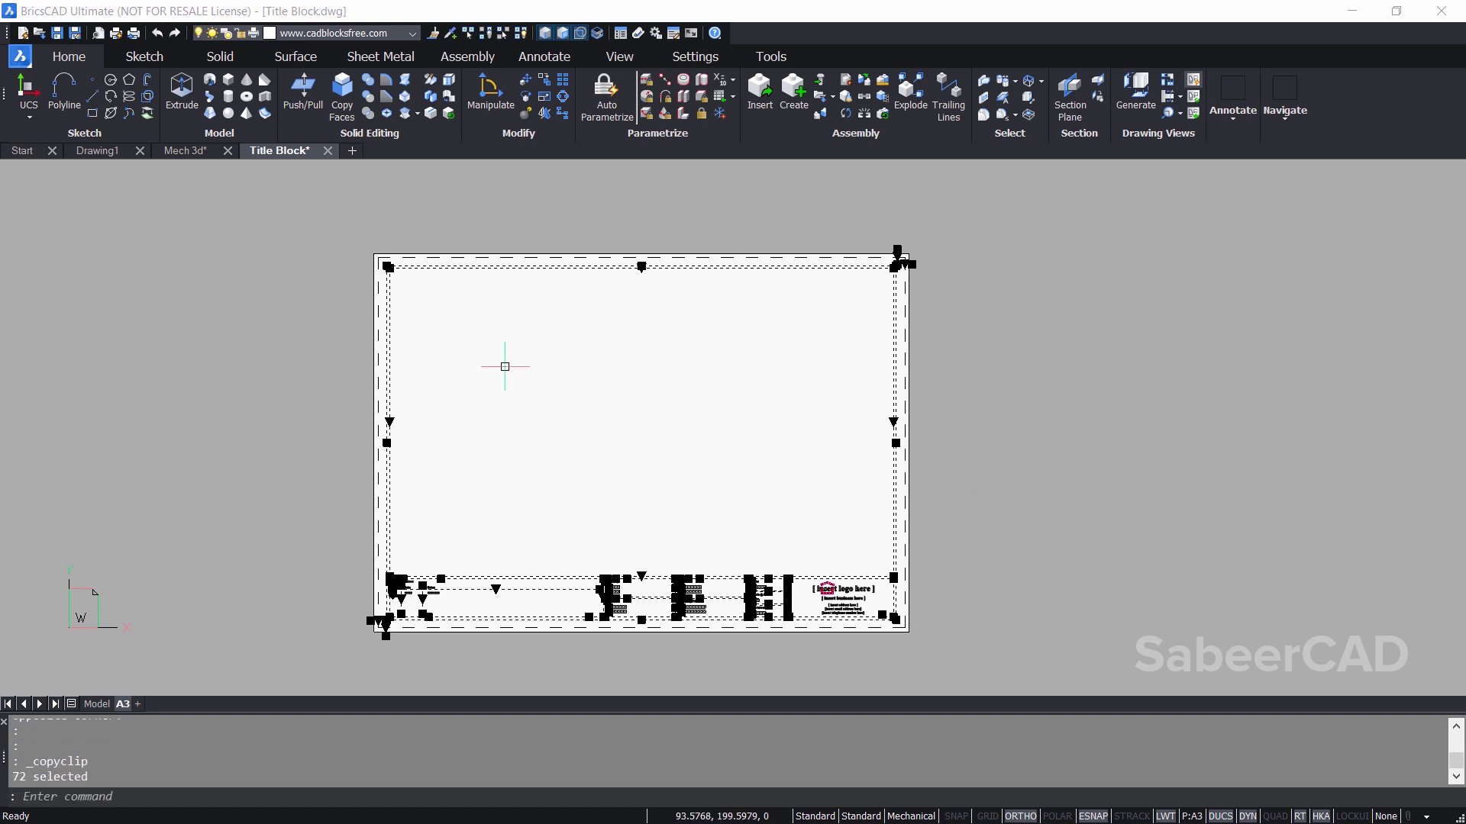
# Step: Paste the copied title block onto Layout1 of the Mech 3d drawing, below the left isometric view
pyautogui.click(186, 154)
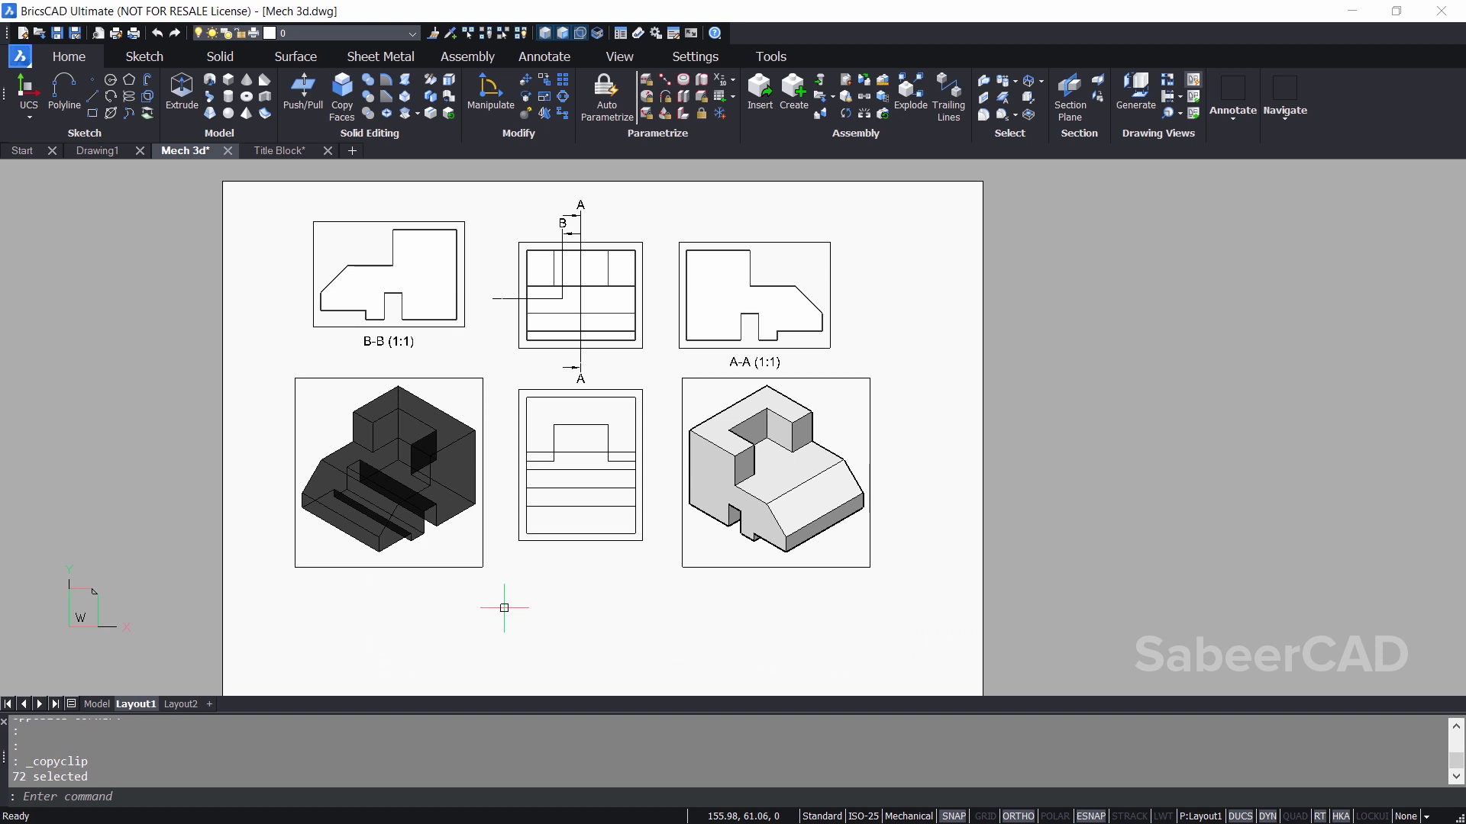
pyautogui.hotkey('ctrl', 'v')
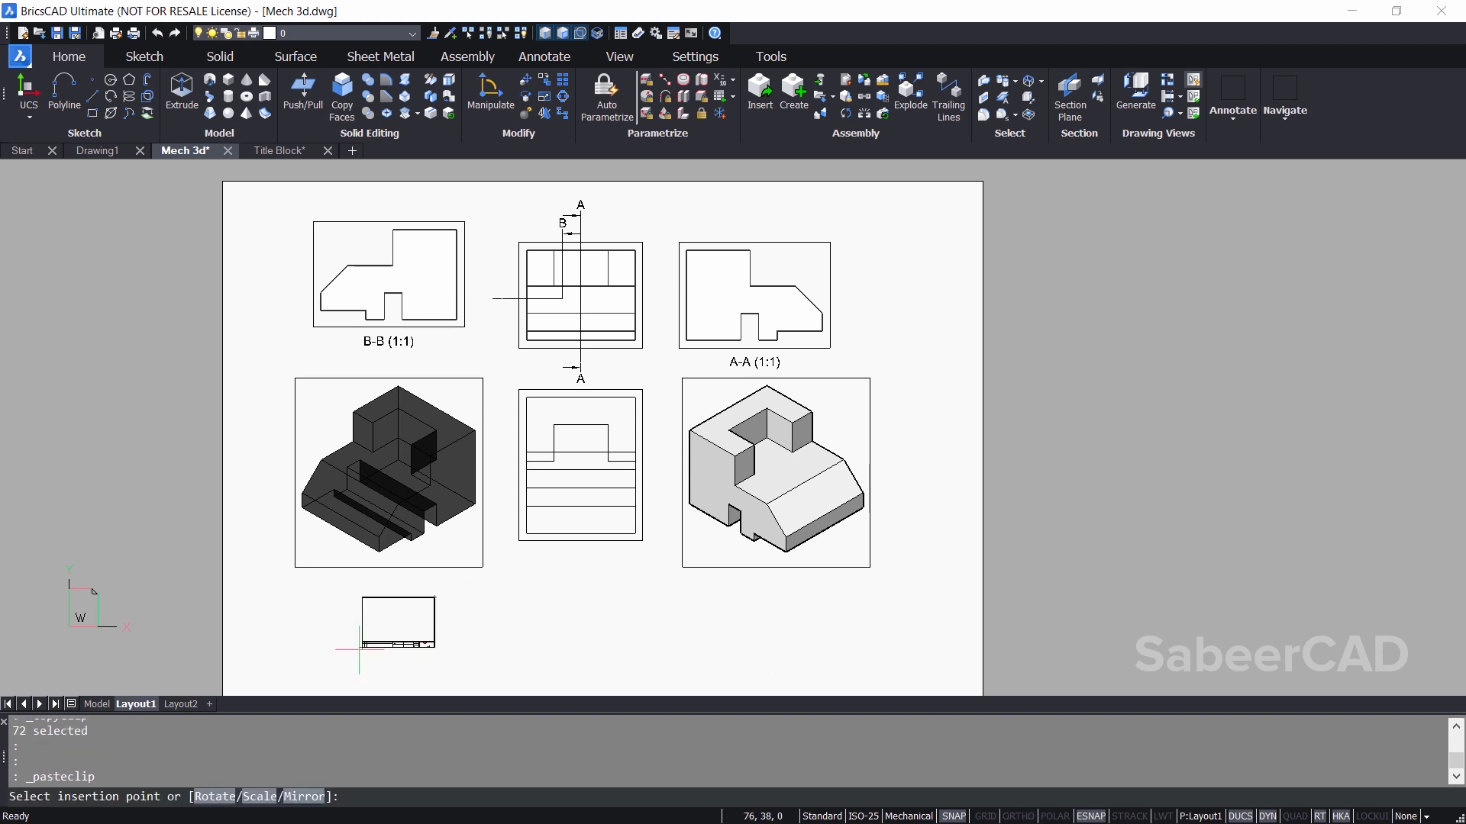
pyautogui.scroll(-2, 500, 535)
pyautogui.scroll(4, 460, 587)
pyautogui.scroll(-2, 458, 573)
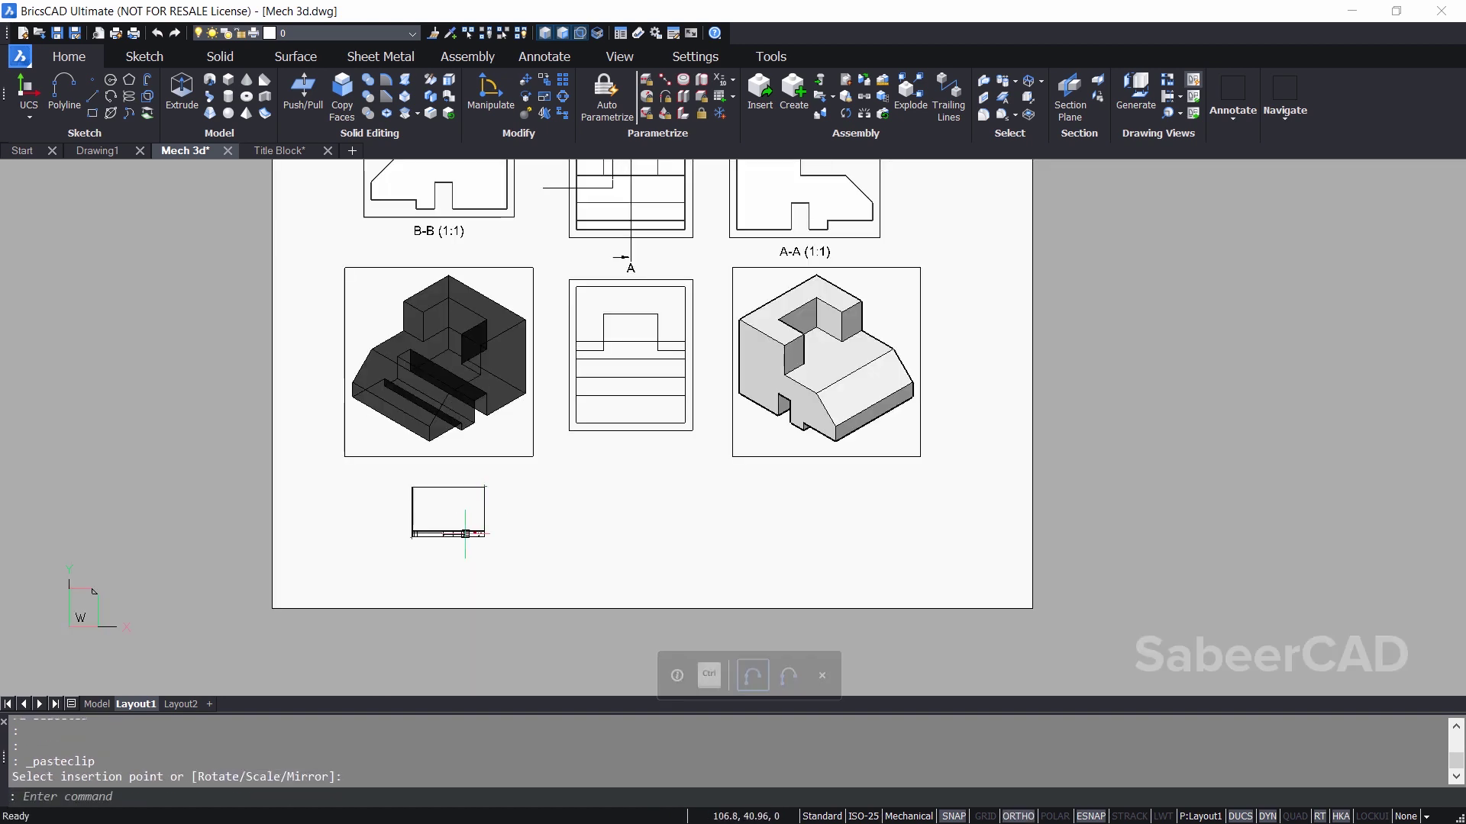
pyautogui.scroll(4, 431, 534)
pyautogui.scroll(-2, 435, 542)
pyautogui.scroll(4, 458, 550)
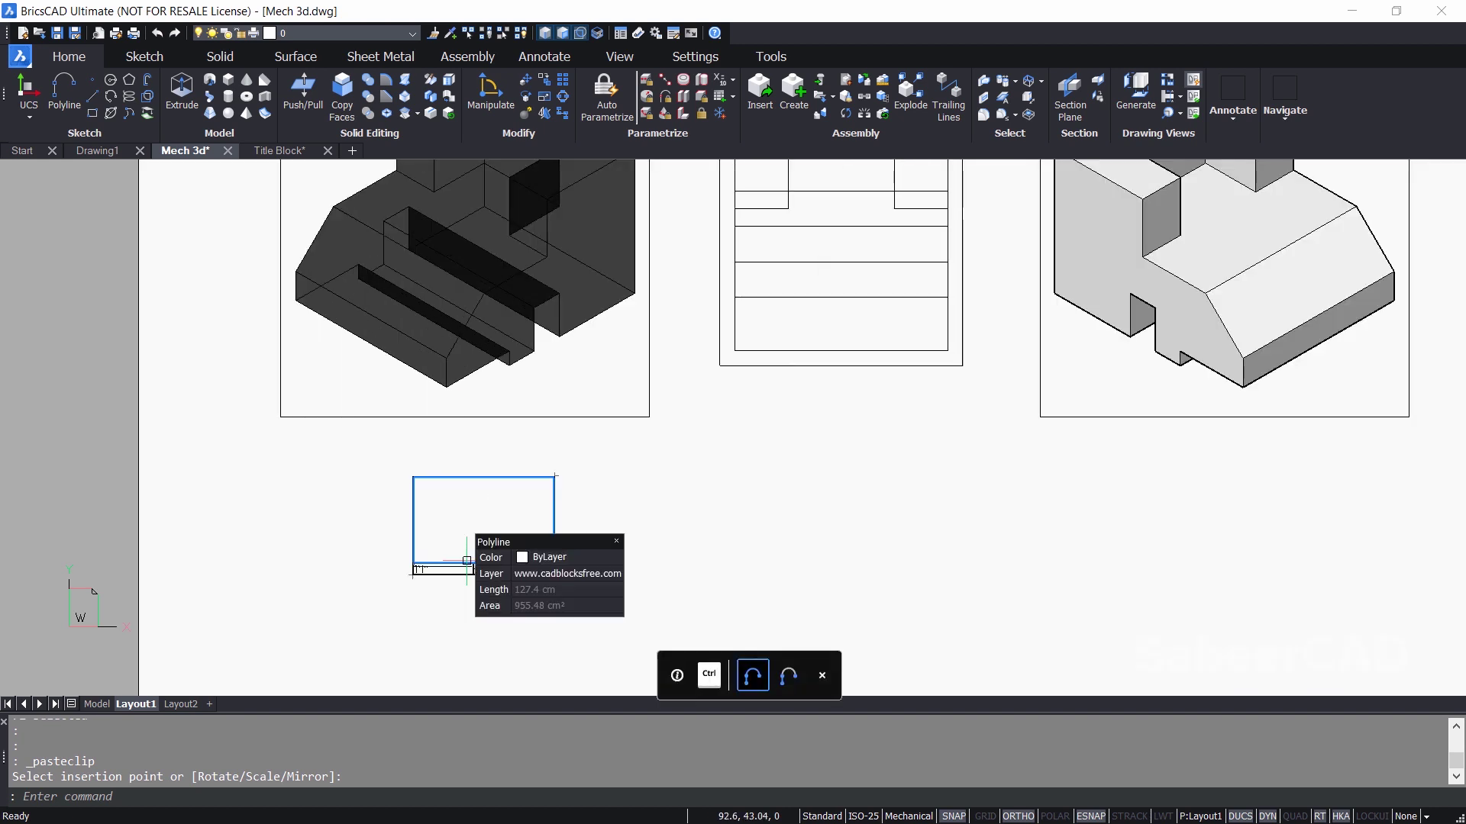
pyautogui.moveTo(327, 593); pyautogui.dragTo(367, 491, button='middle')
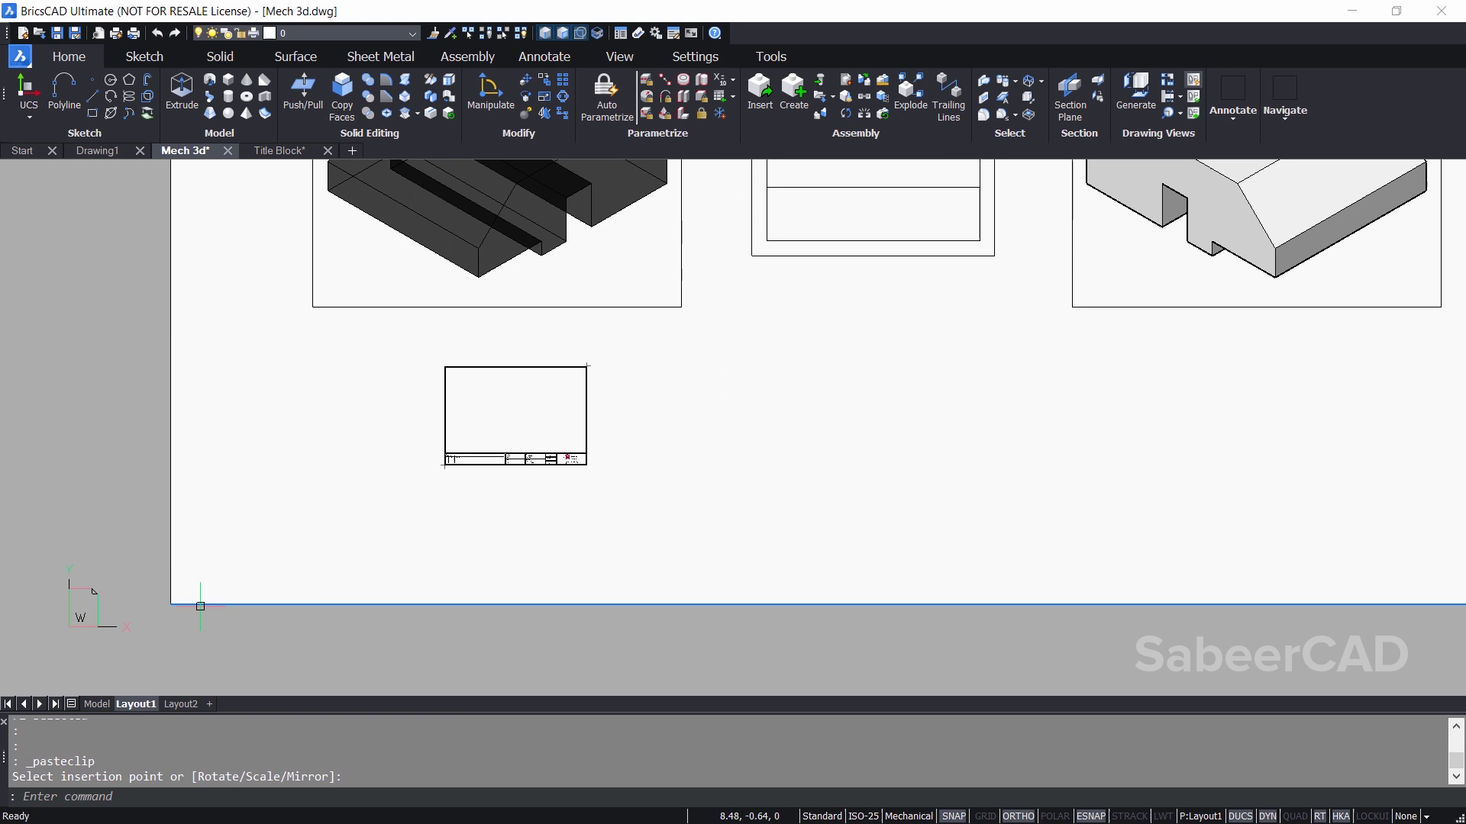
# Step: Draw a horizontal line 420 long along the sheet's bottom edge, starting from its lower-left corner
pyautogui.press('Escape')
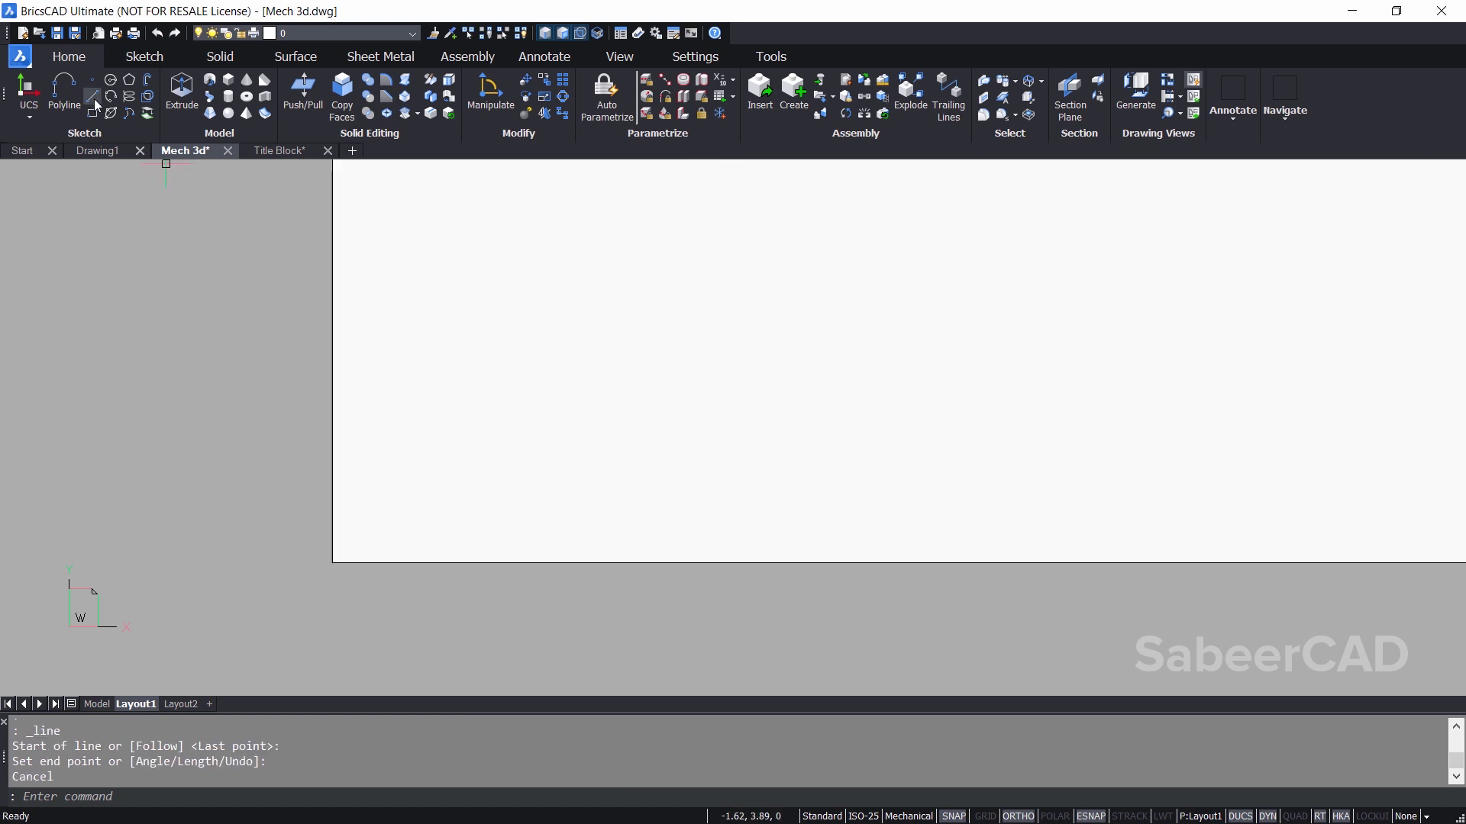
pyautogui.click(92, 96)
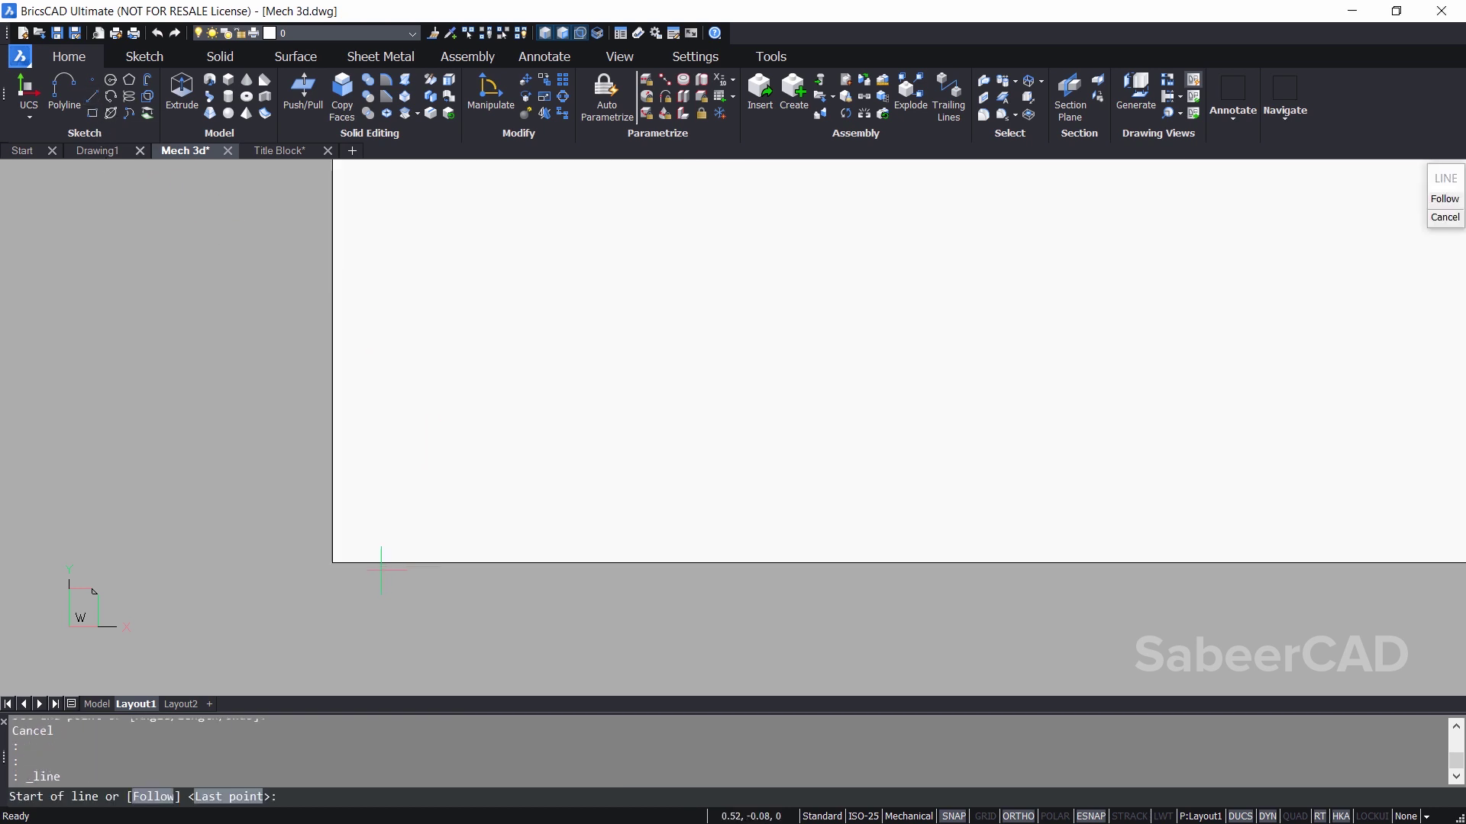
pyautogui.moveTo(340, 568); pyautogui.dragTo(322, 565, button='middle')
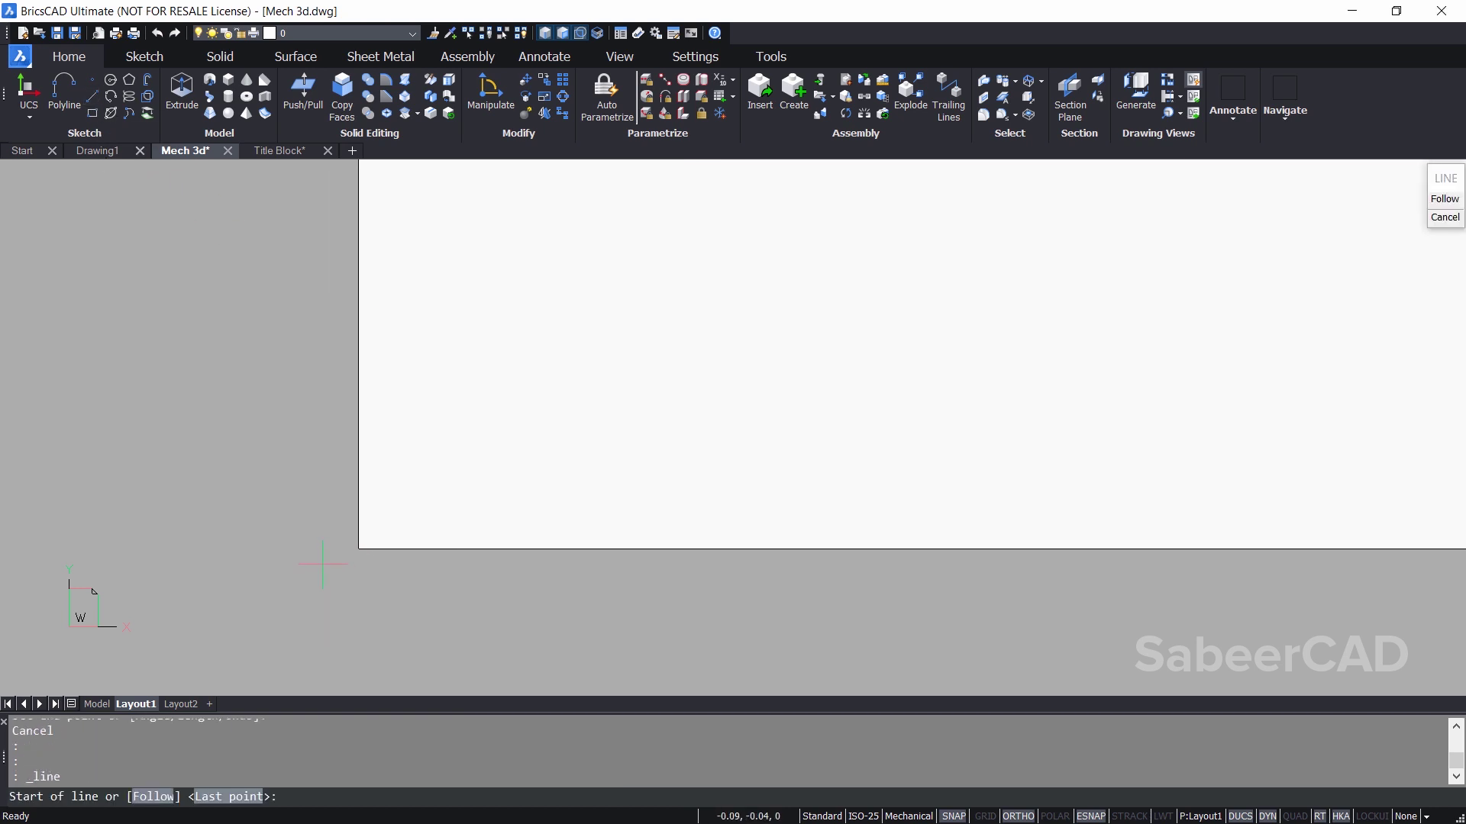
pyautogui.click(358, 548)
pyautogui.scroll(-6, 252, 599)
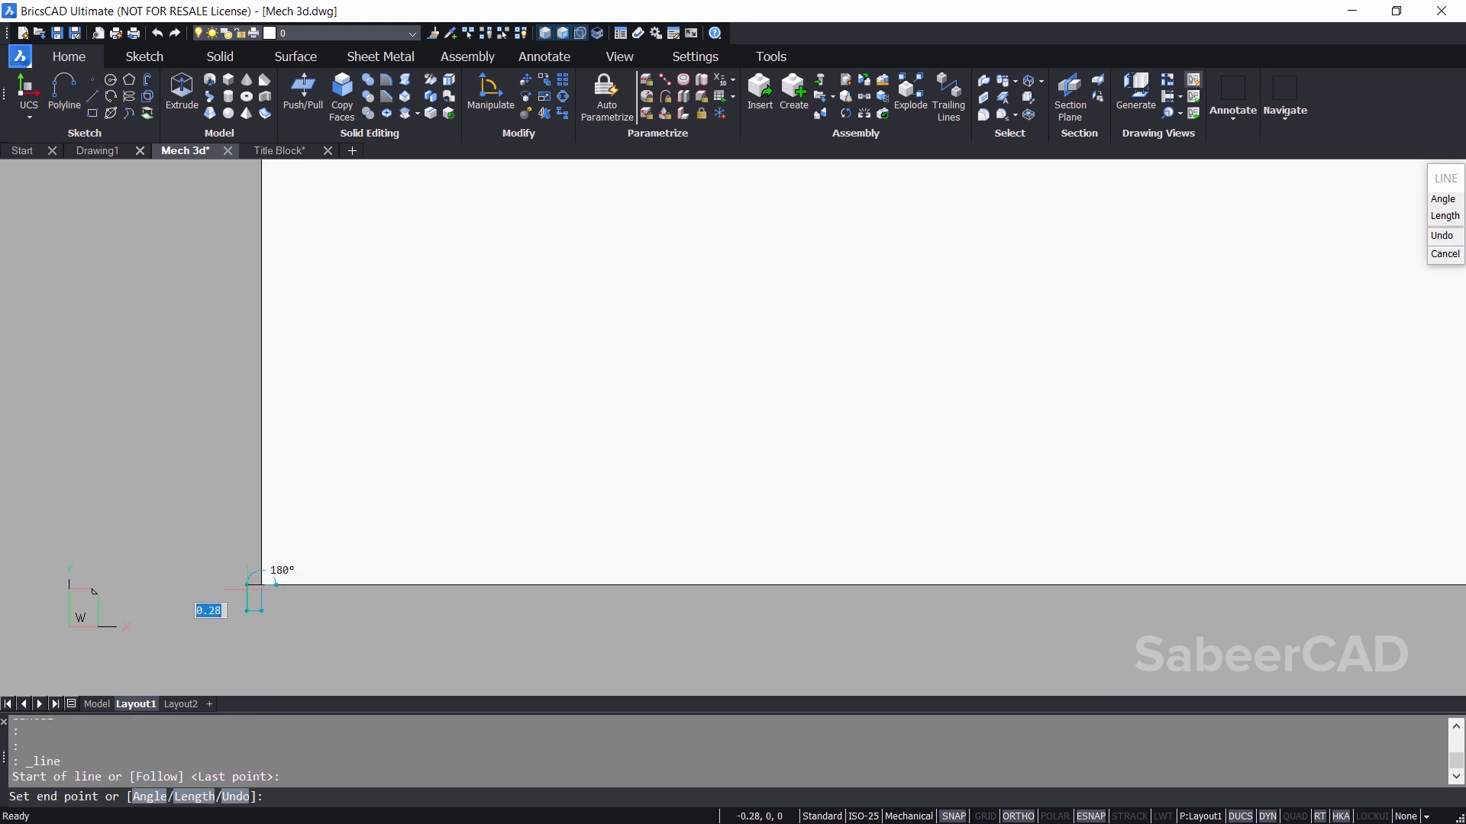
pyautogui.scroll(5, 673, 546)
pyautogui.scroll(-3, 820, 543)
pyautogui.scroll(2, 912, 534)
pyautogui.moveTo(912, 528); pyautogui.dragTo(1165, 563, button='middle')
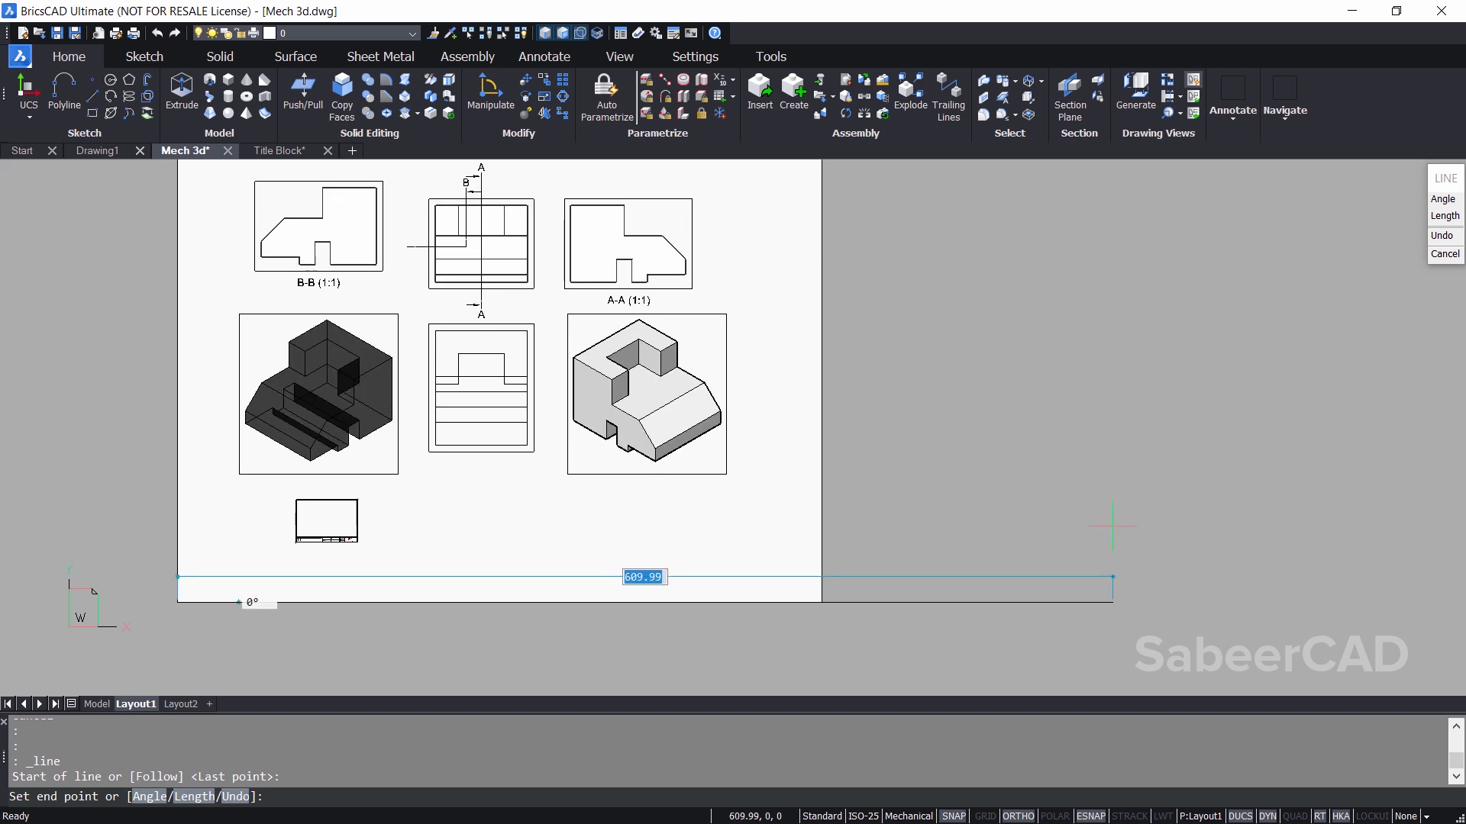
pyautogui.write('4')
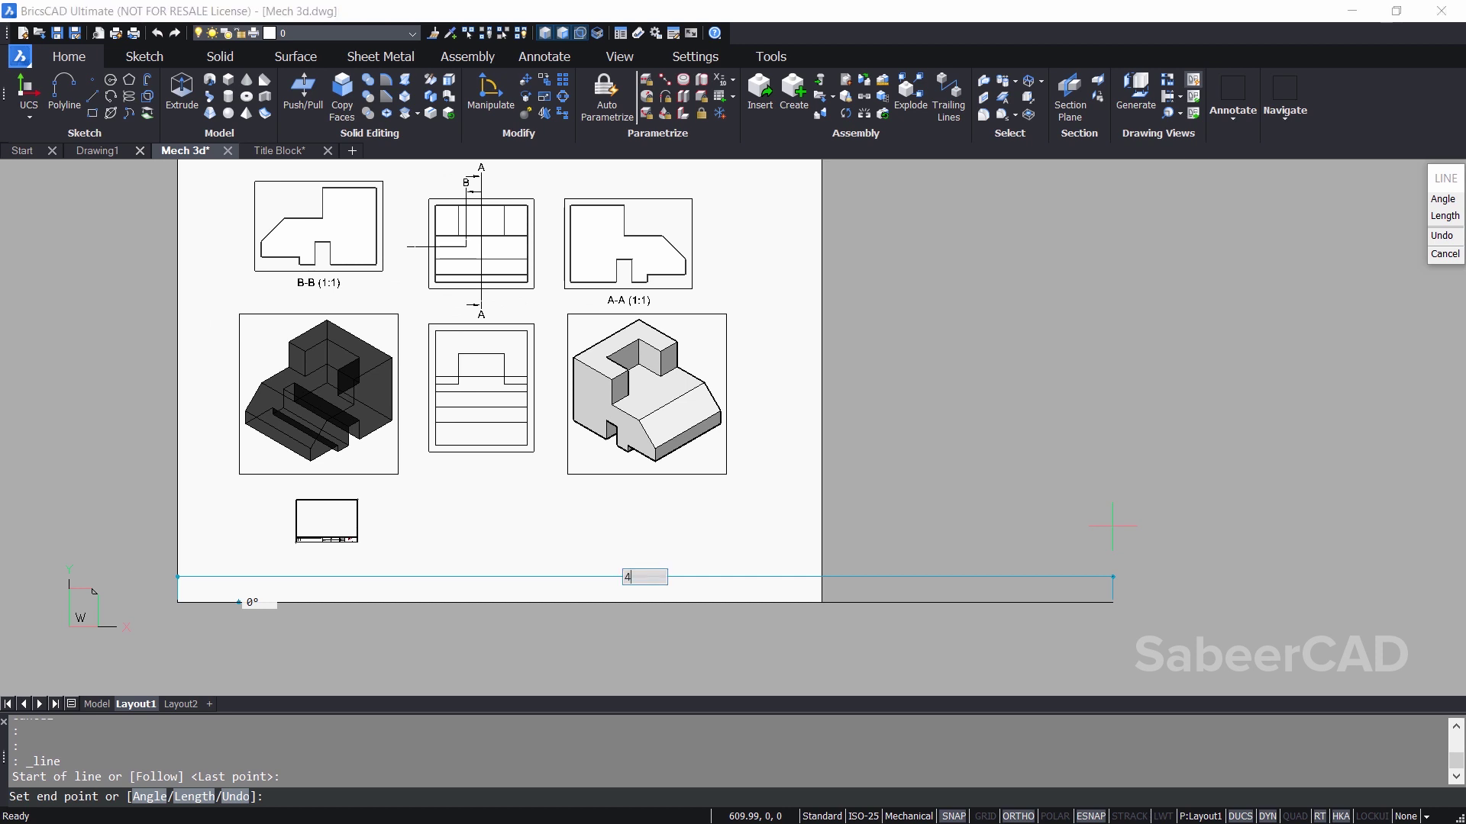
pyautogui.write('20')
pyautogui.press('Return')
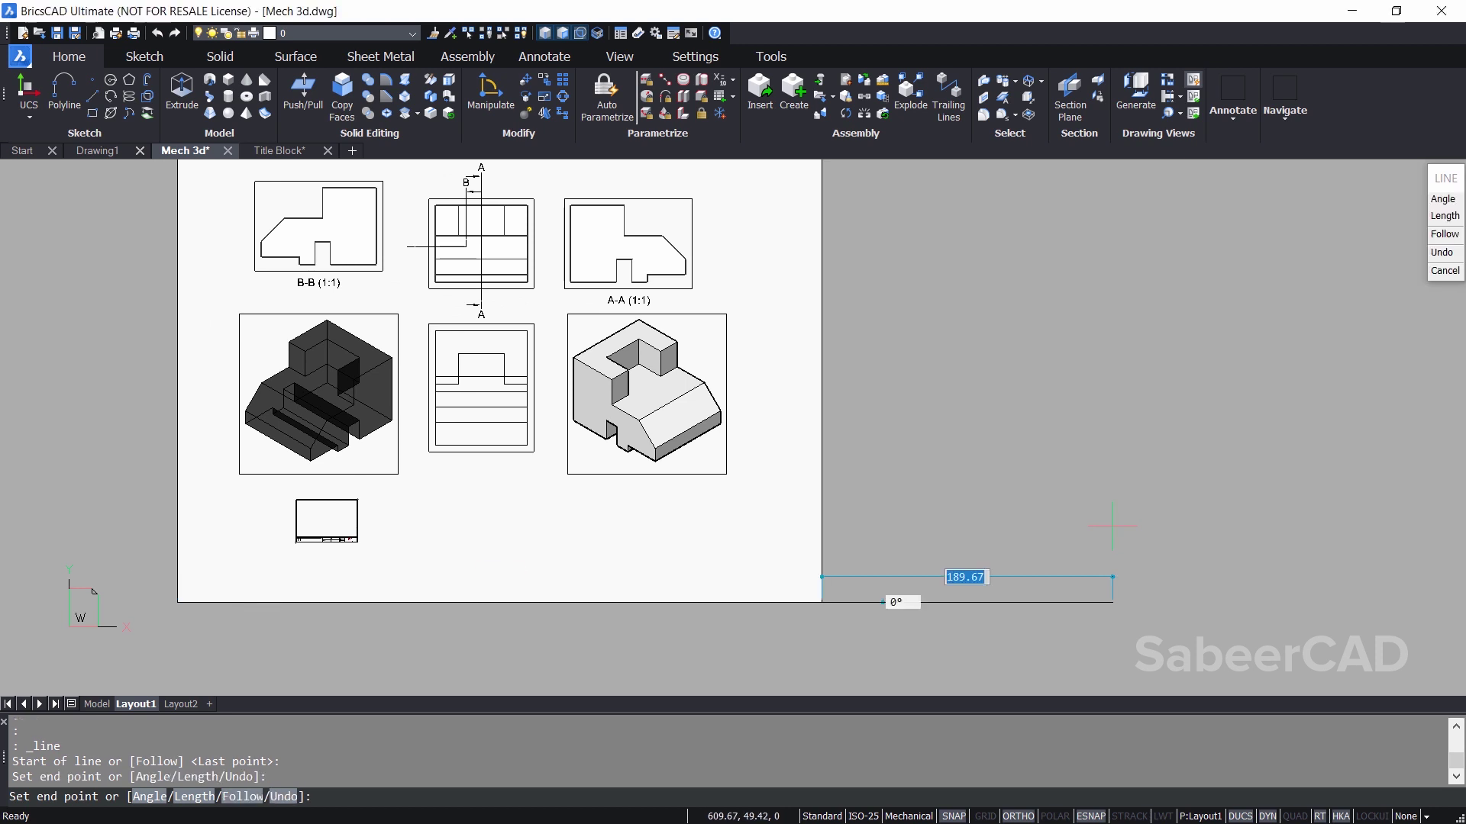
pyautogui.press('Return')
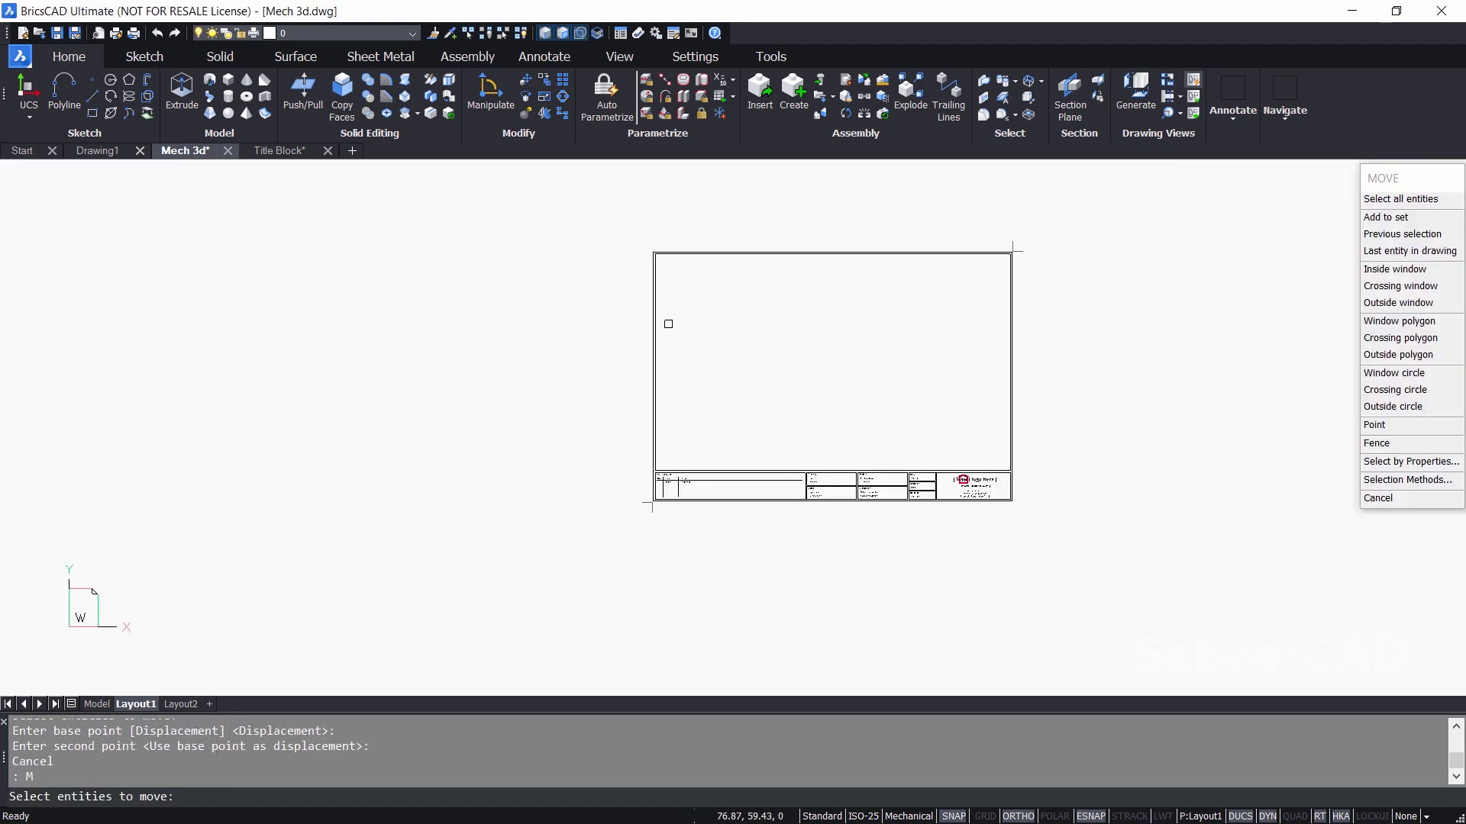
# Step: Move the whole title block by its lower-left corner onto the lower-left corner of the sheet
pyautogui.click(611, 218)
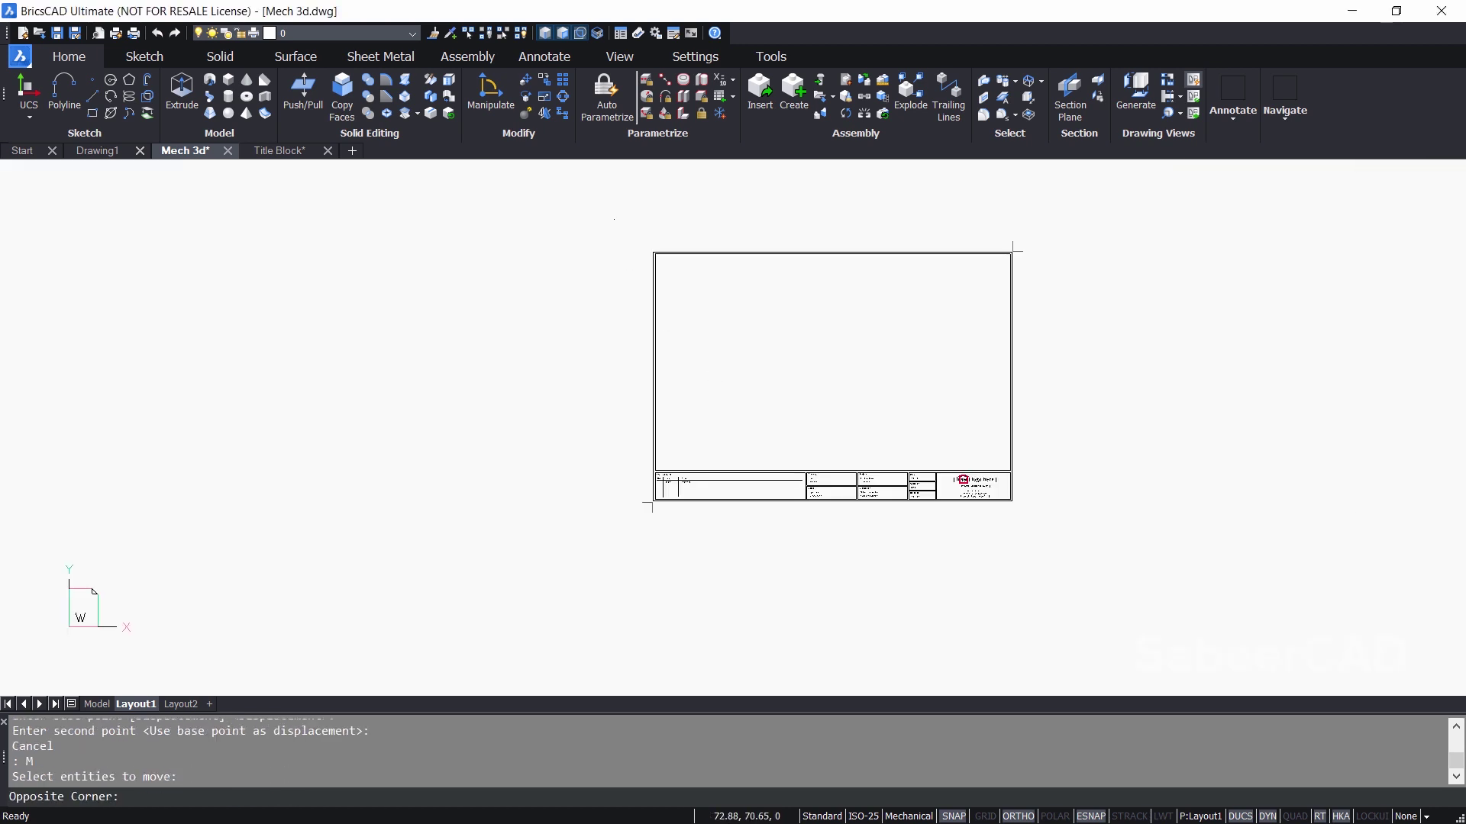
pyautogui.click(1175, 610)
pyautogui.press('Return')
pyautogui.scroll(10, 645, 491)
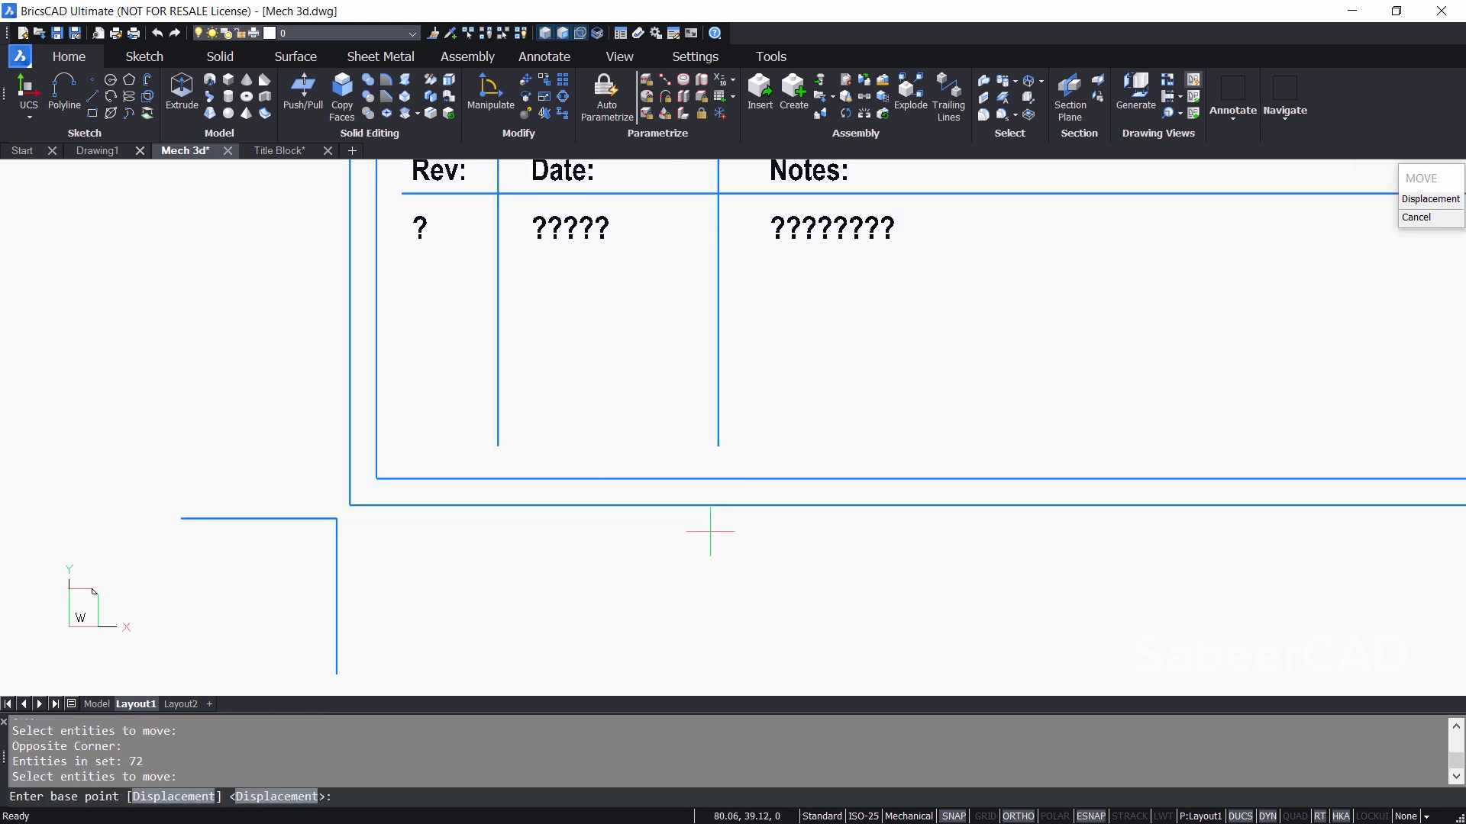
pyautogui.click(349, 505)
pyautogui.scroll(-10, 916, 442)
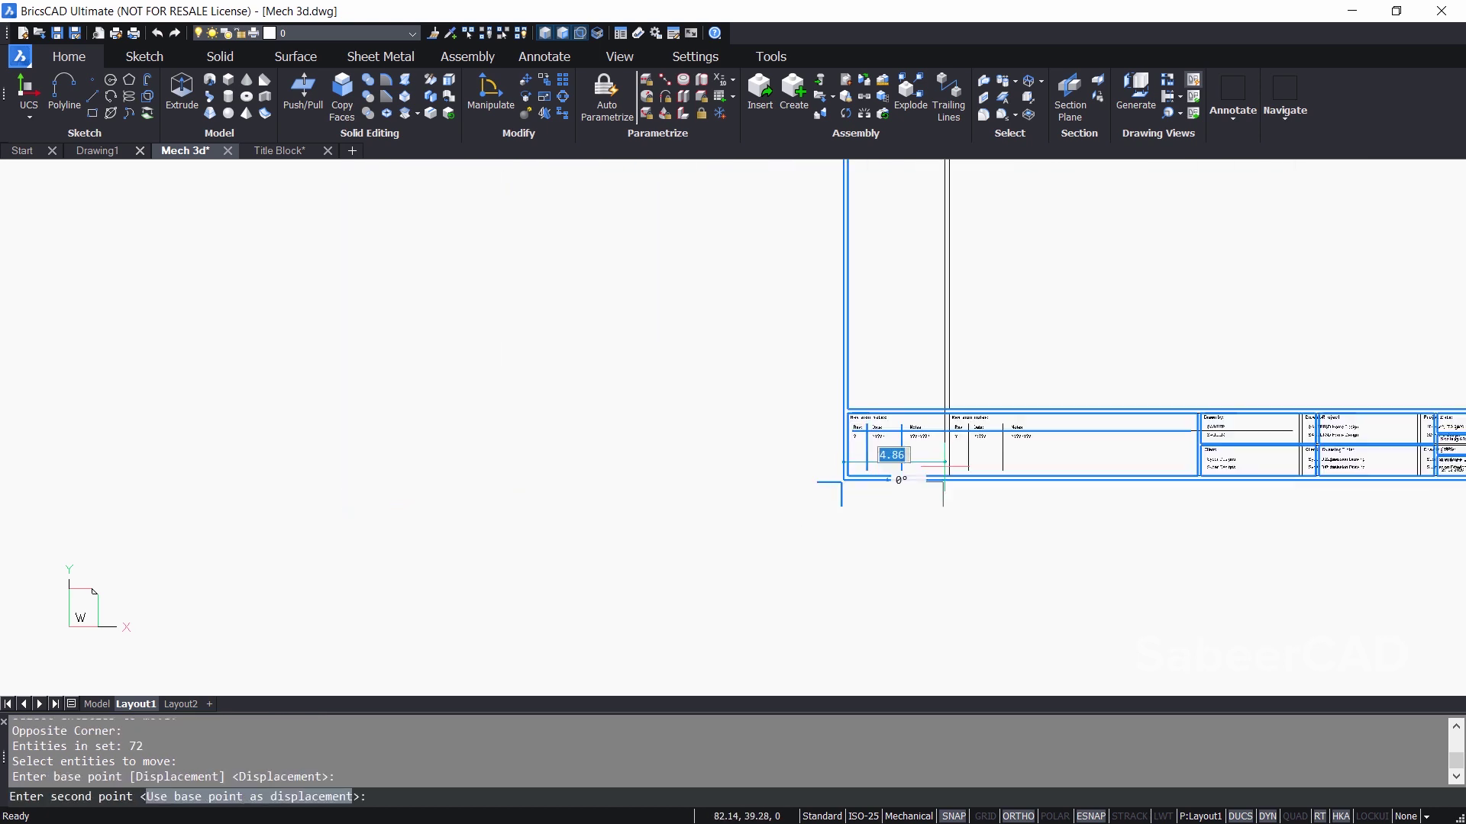
pyautogui.scroll(8, 710, 473)
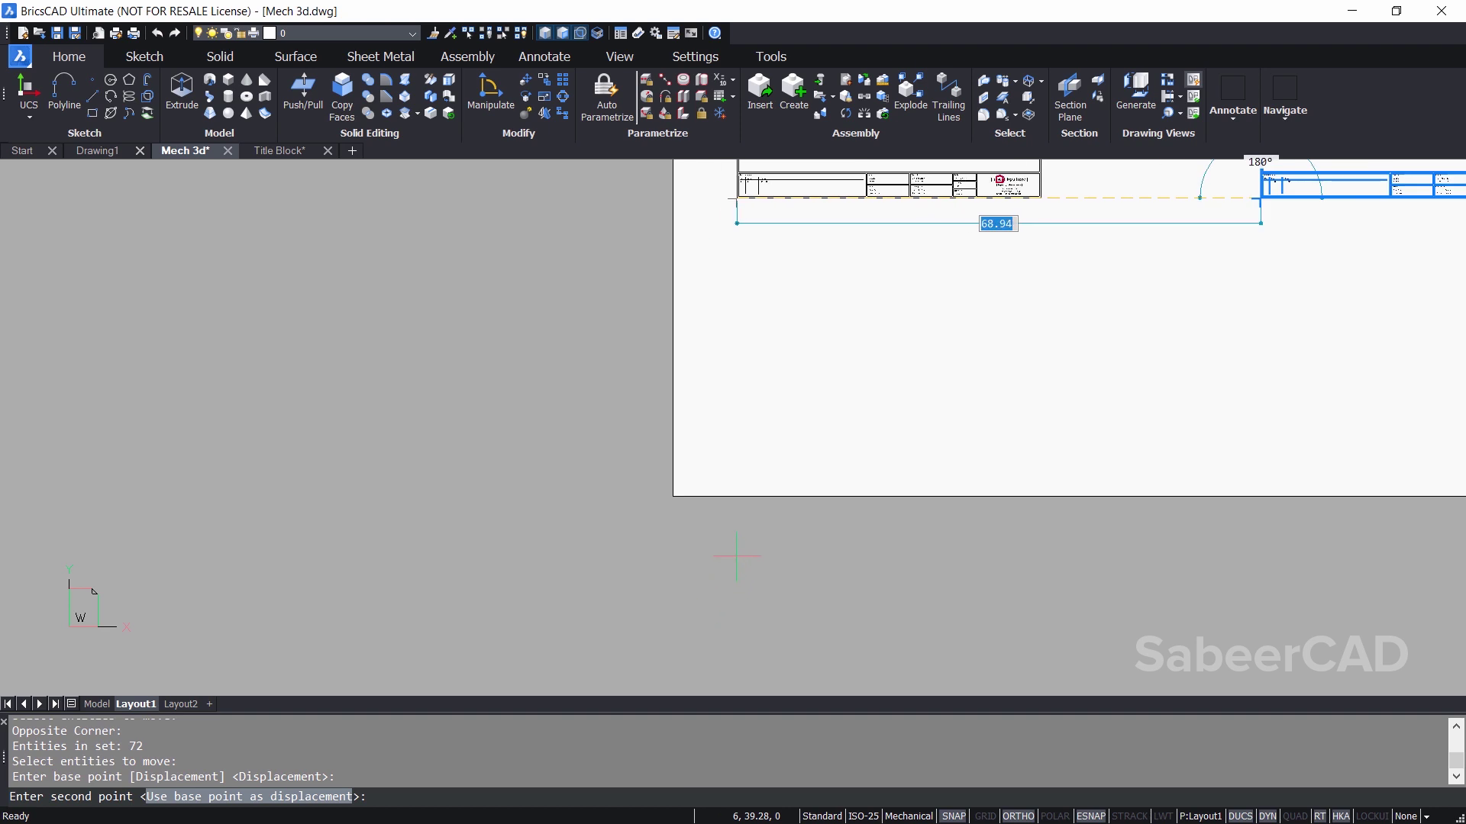
pyautogui.click(550, 461)
pyautogui.scroll(-4, 549, 461)
pyautogui.scroll(8, 448, 570)
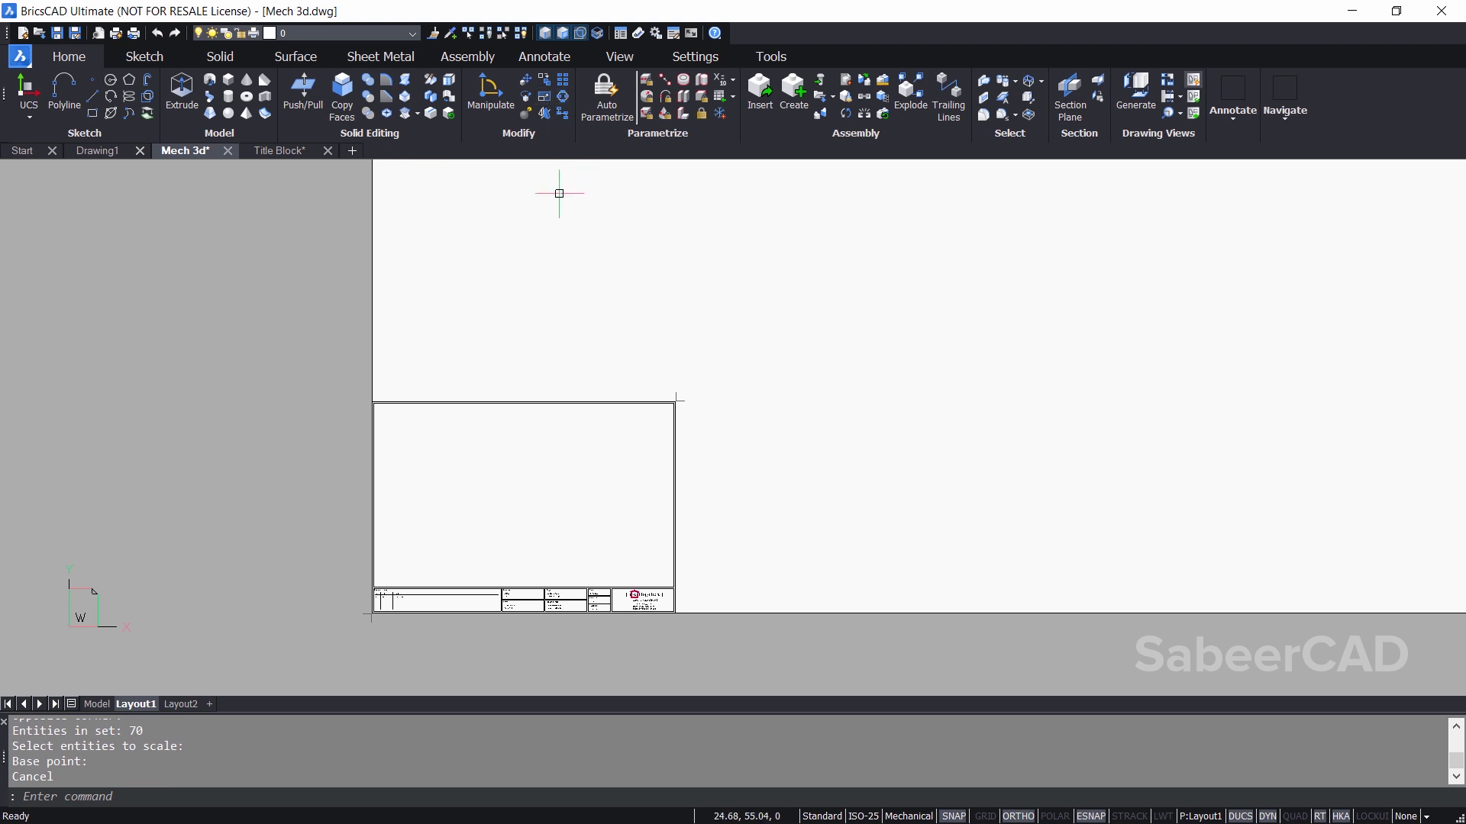
# Step: Scale the whole title block by reference about its lower-left corner, stretching its bottom edge to the sheet's lower-right corner
pyautogui.click(544, 96)
pyautogui.scroll(2, 371, 433)
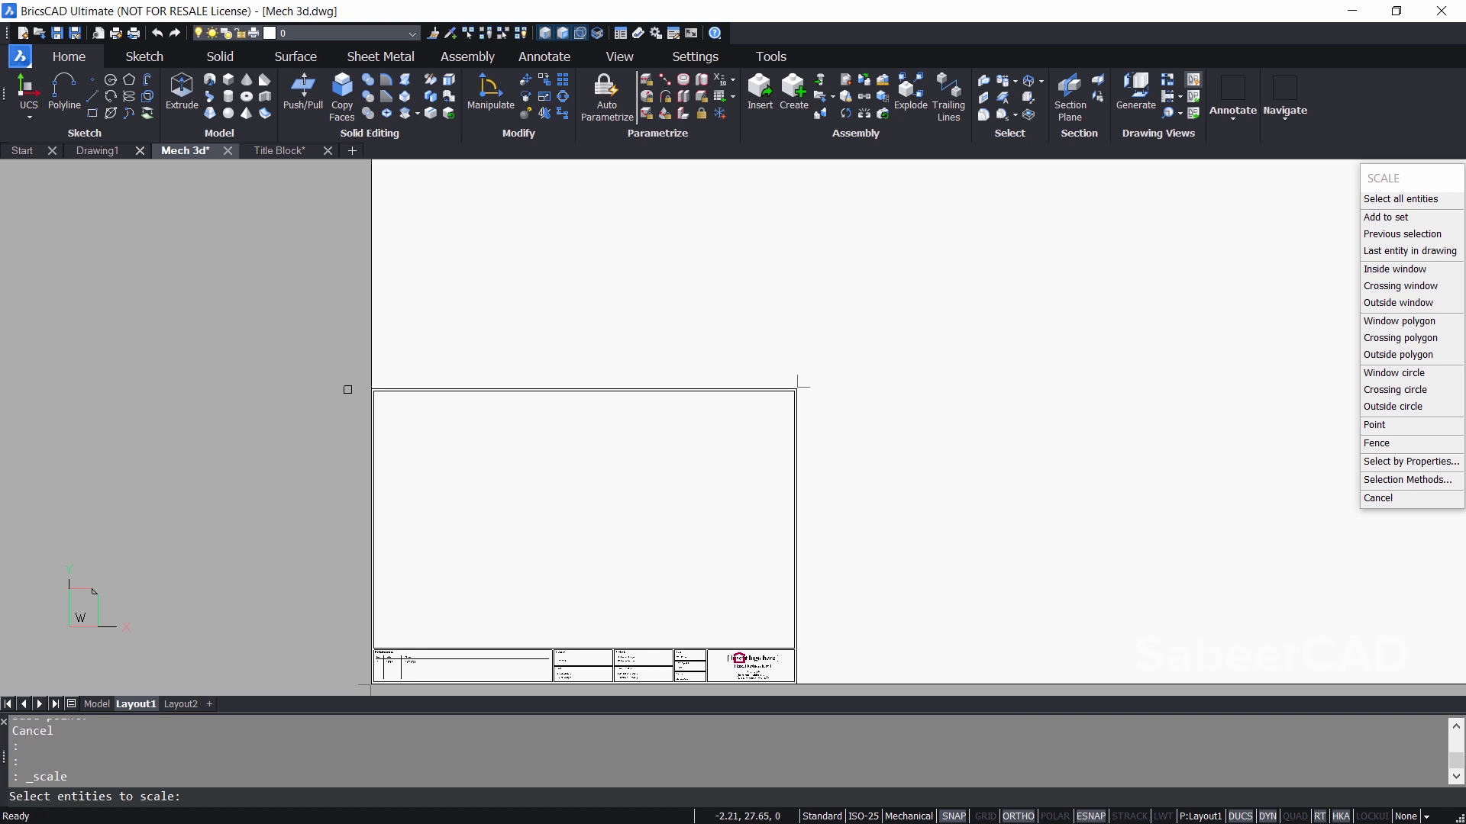
pyautogui.click(348, 366)
pyautogui.scroll(-2, 497, 435)
pyautogui.scroll(2, 637, 538)
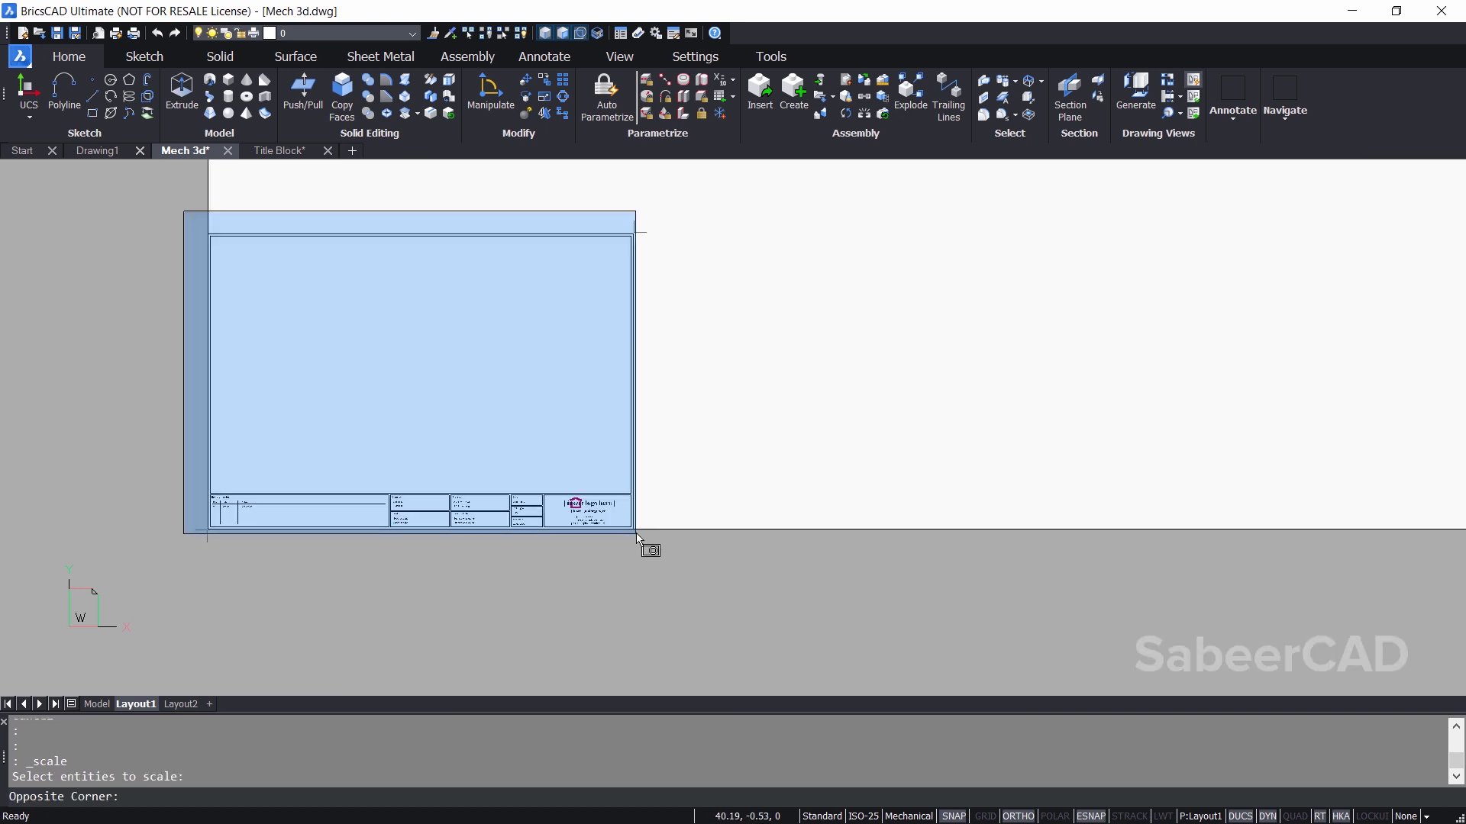
pyautogui.scroll(2, 639, 543)
pyautogui.click(678, 543)
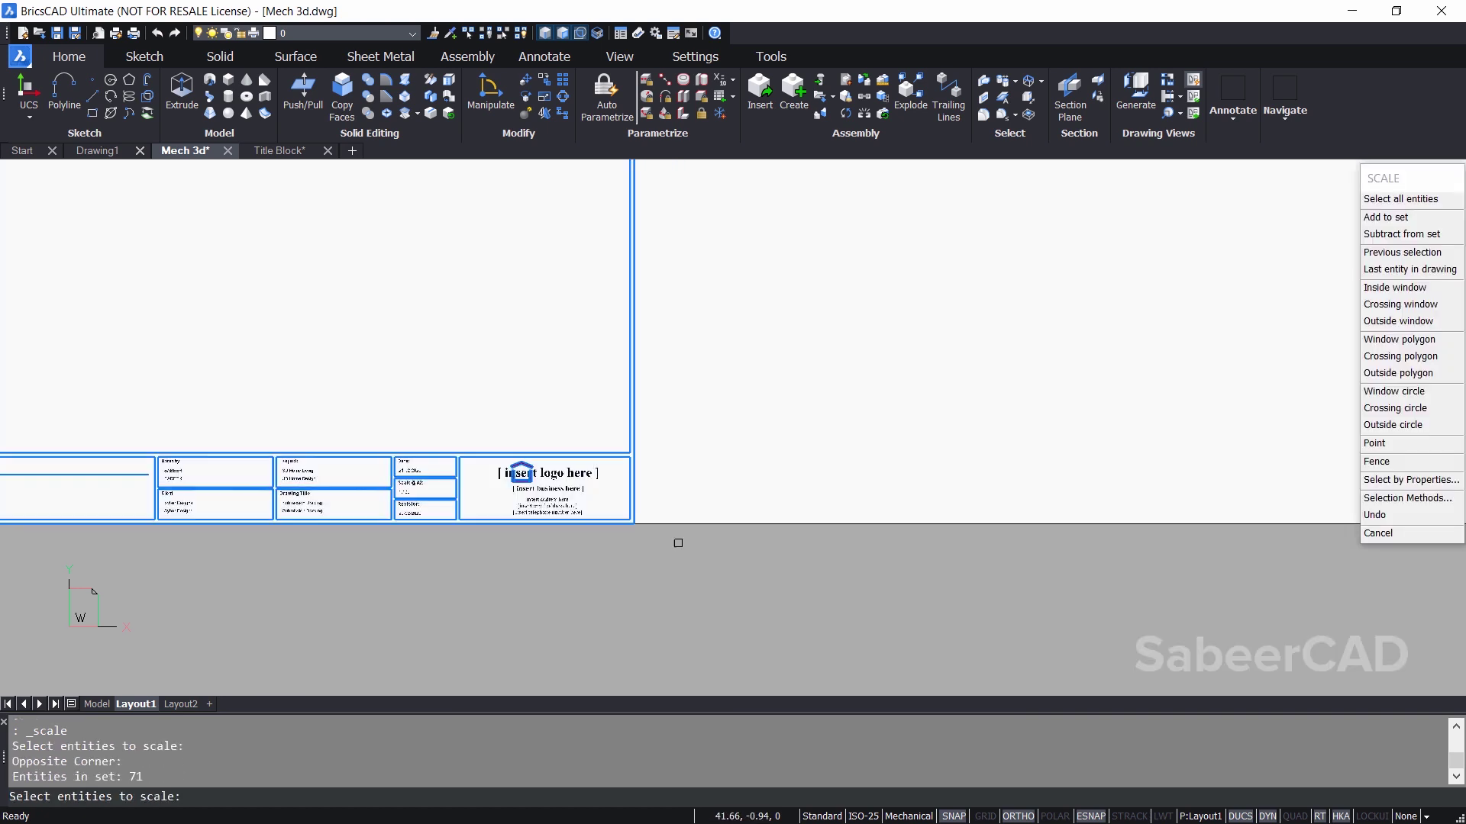
pyautogui.scroll(-2, 678, 534)
pyautogui.press('Return')
pyautogui.scroll(5, 427, 511)
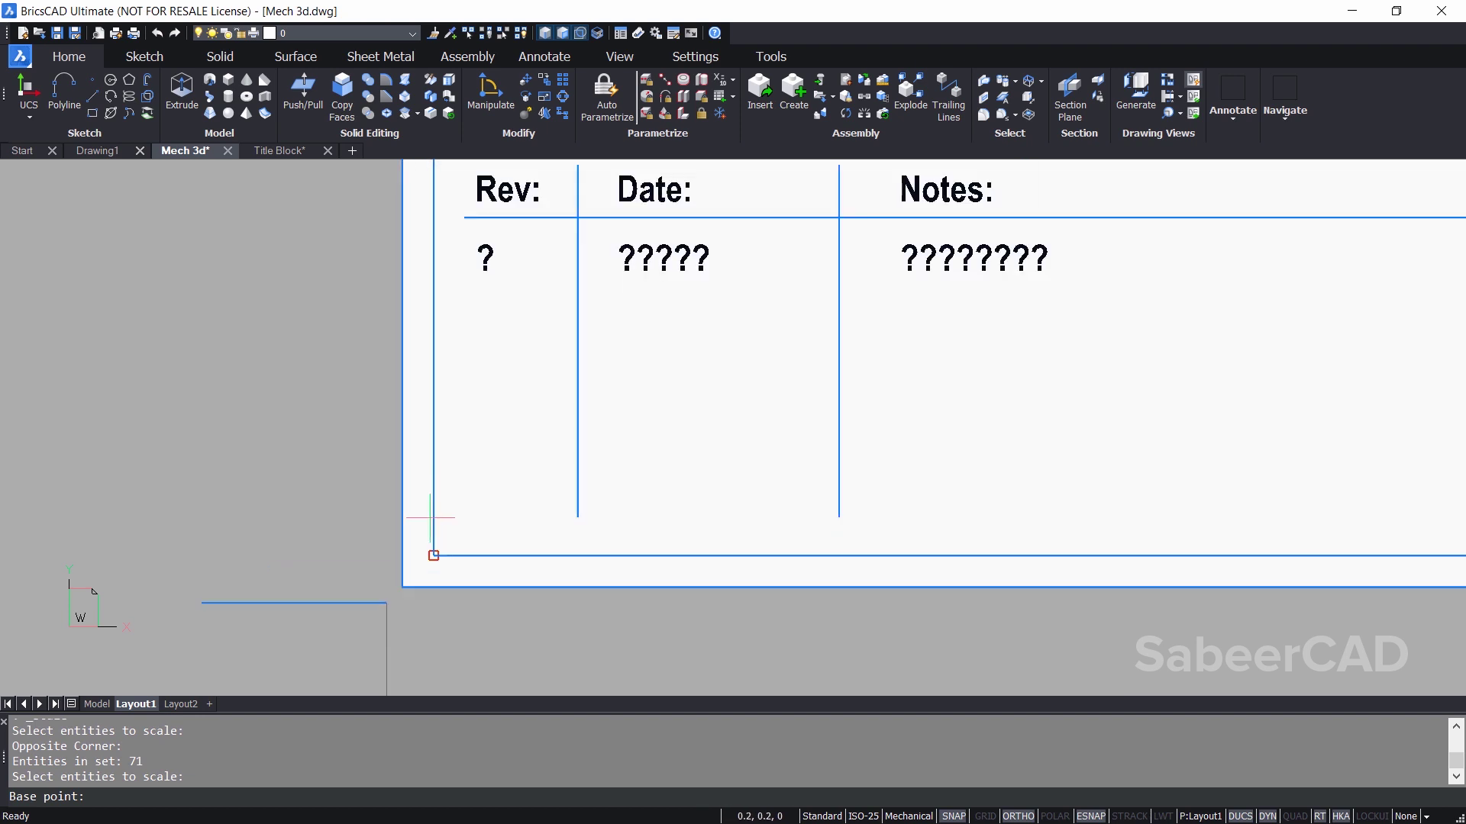
pyautogui.click(402, 587)
pyautogui.scroll(-4, 405, 586)
pyautogui.scroll(2, 405, 580)
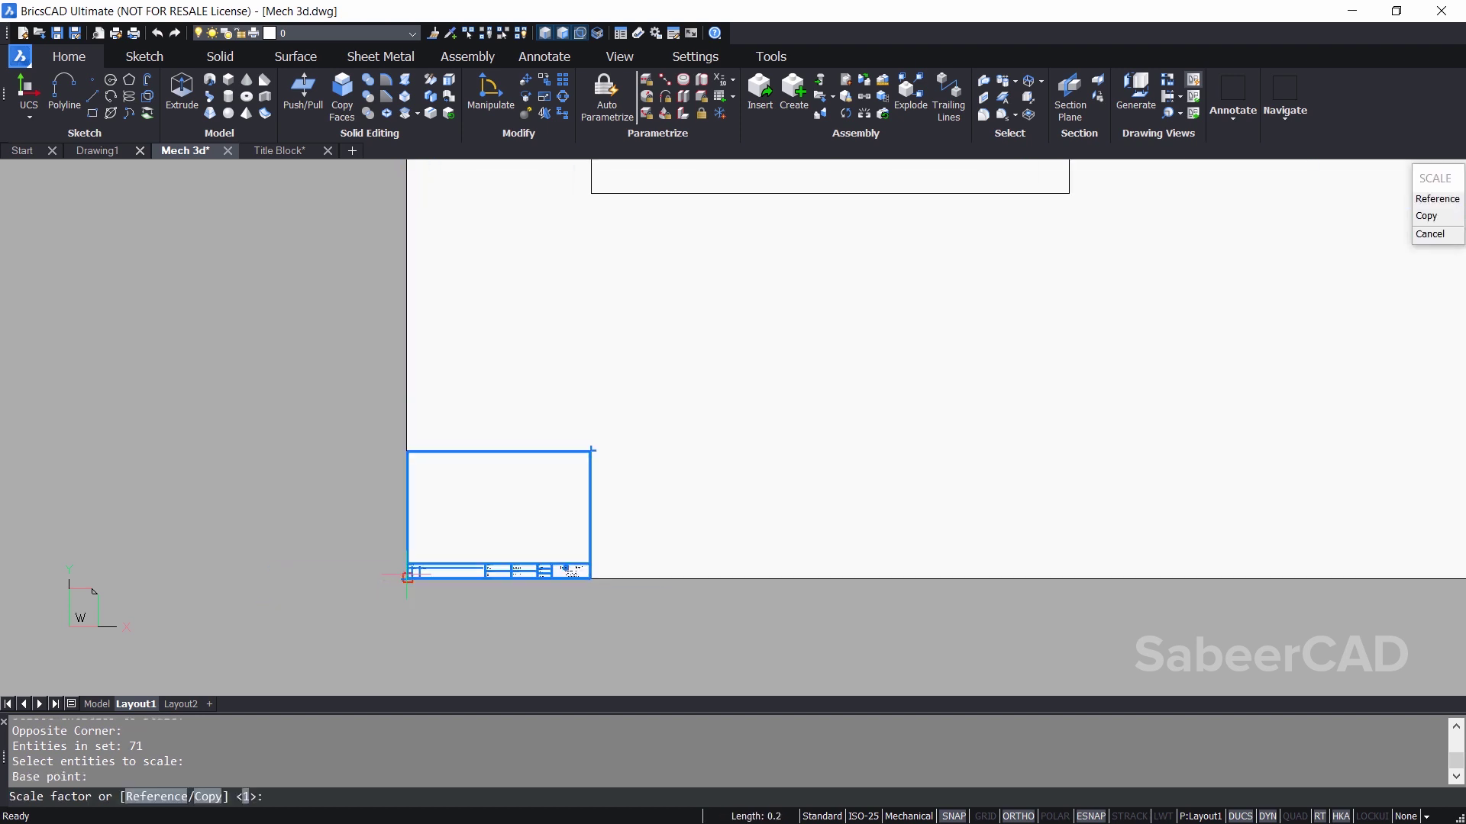
pyautogui.scroll(-1, 397, 572)
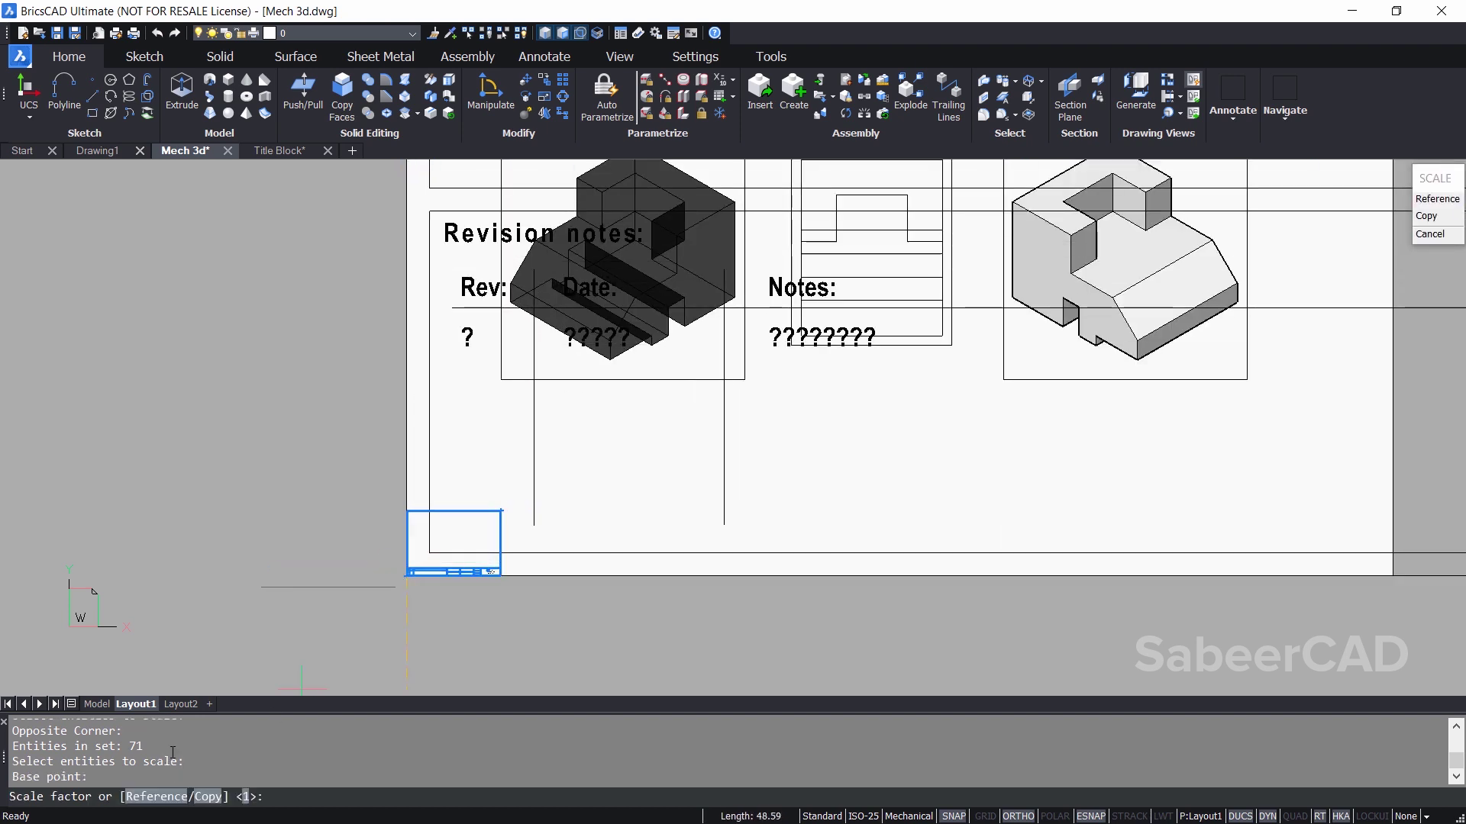
pyautogui.click(158, 797)
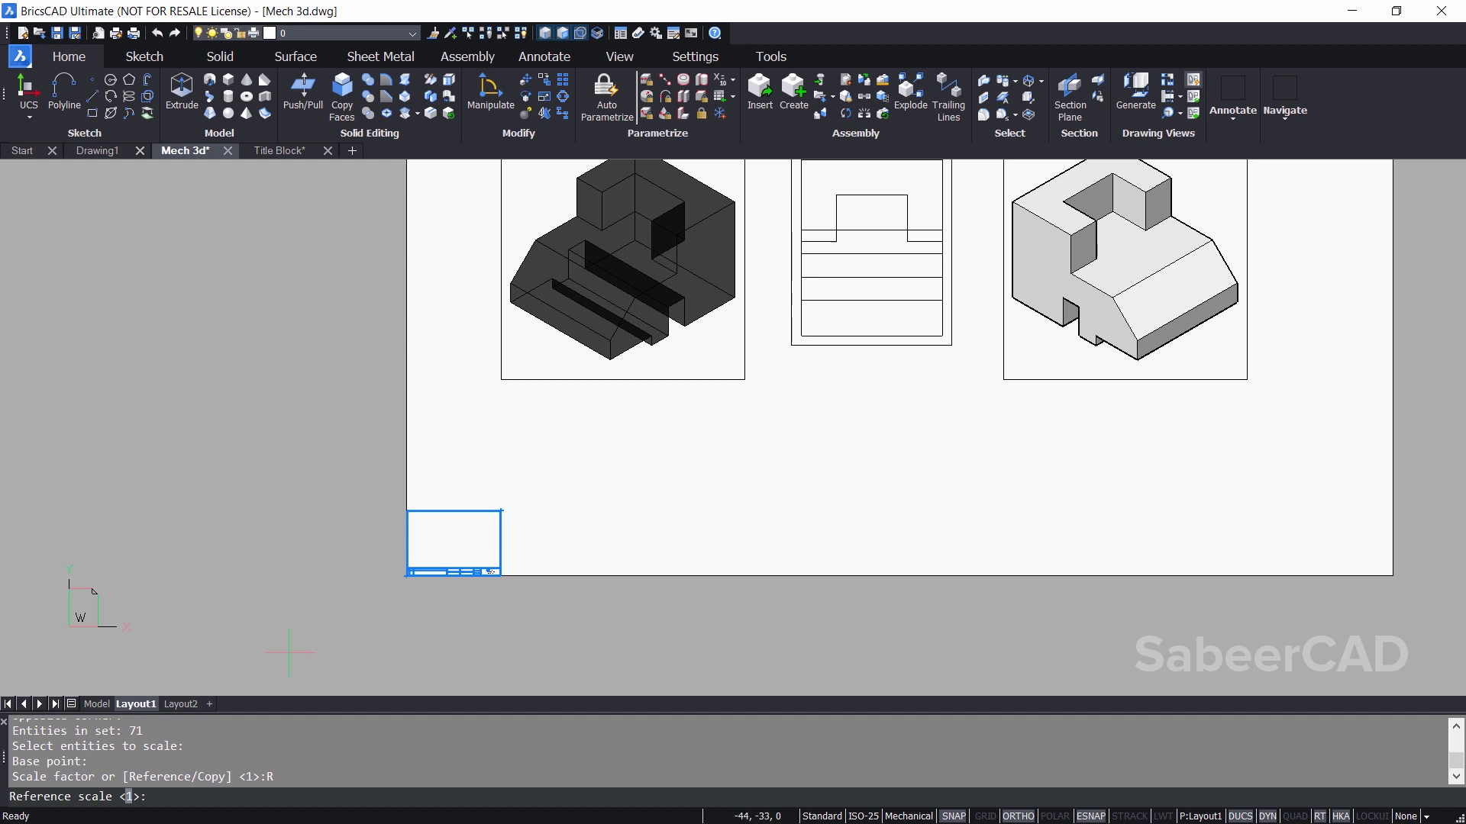
pyautogui.scroll(8, 405, 584)
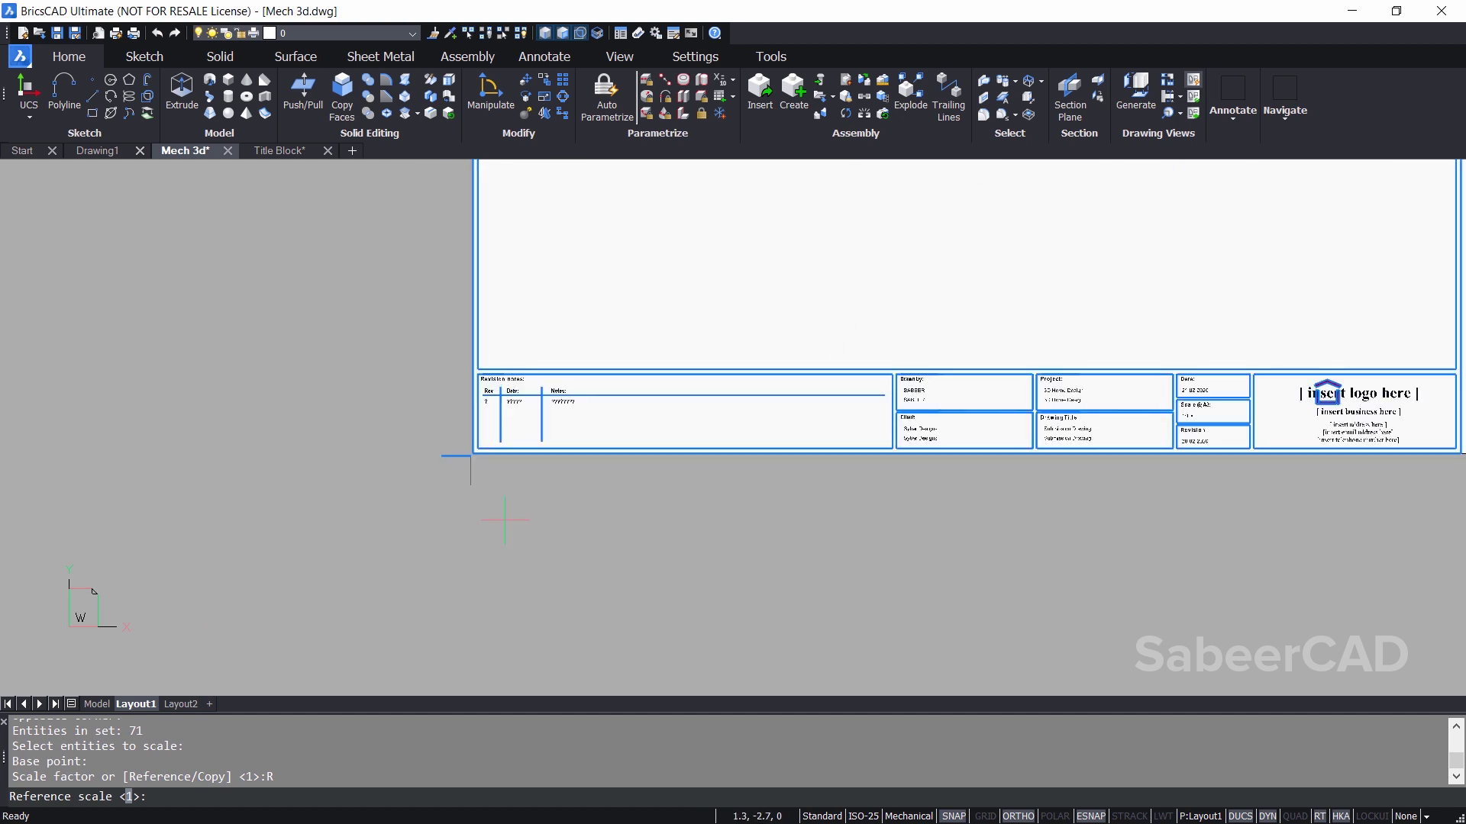
pyautogui.scroll(3, 535, 451)
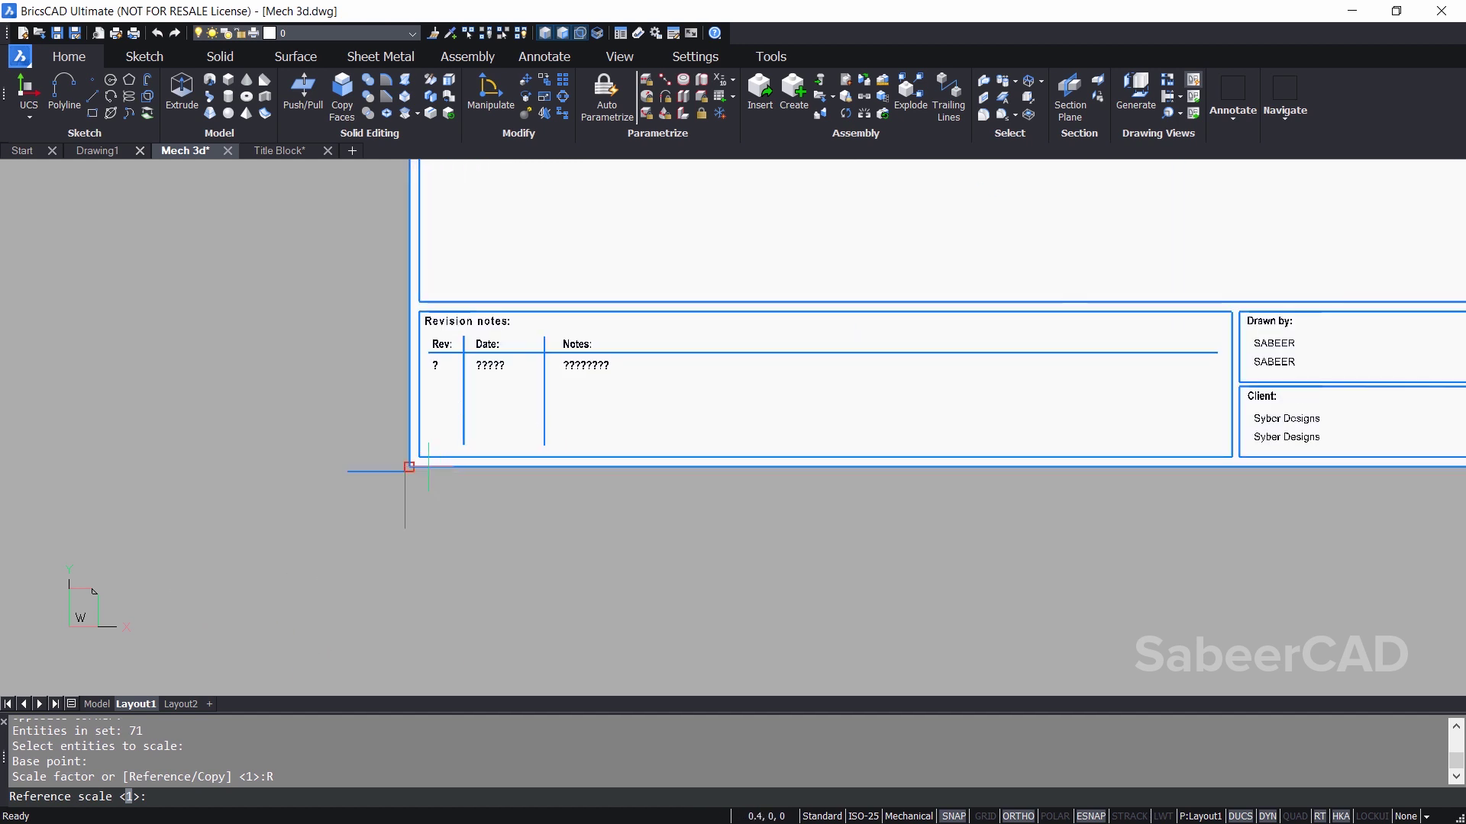
pyautogui.click(409, 467)
pyautogui.scroll(-5, 284, 503)
pyautogui.scroll(6, 672, 474)
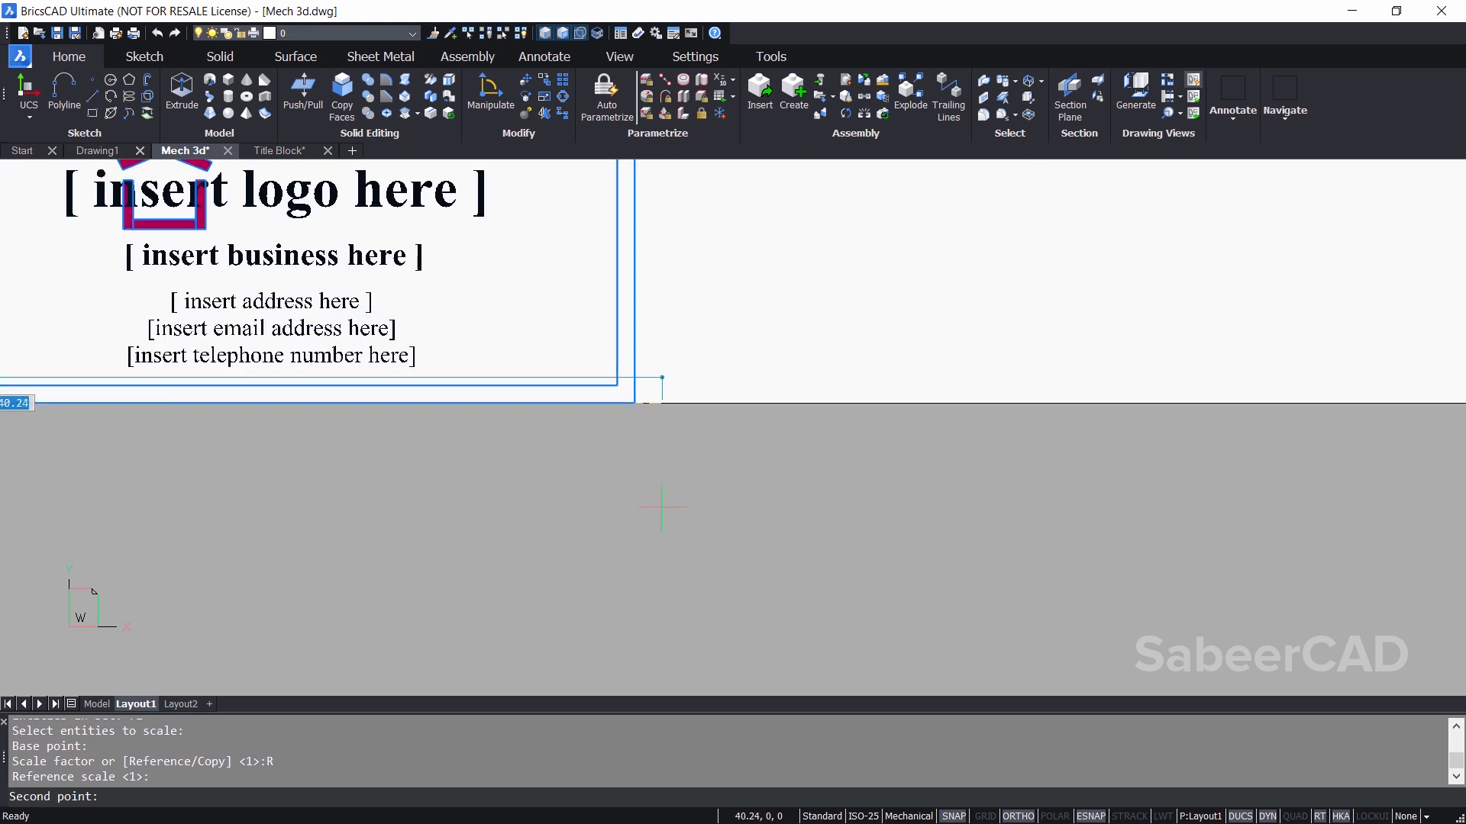
pyautogui.click(634, 508)
pyautogui.scroll(-3, 630, 510)
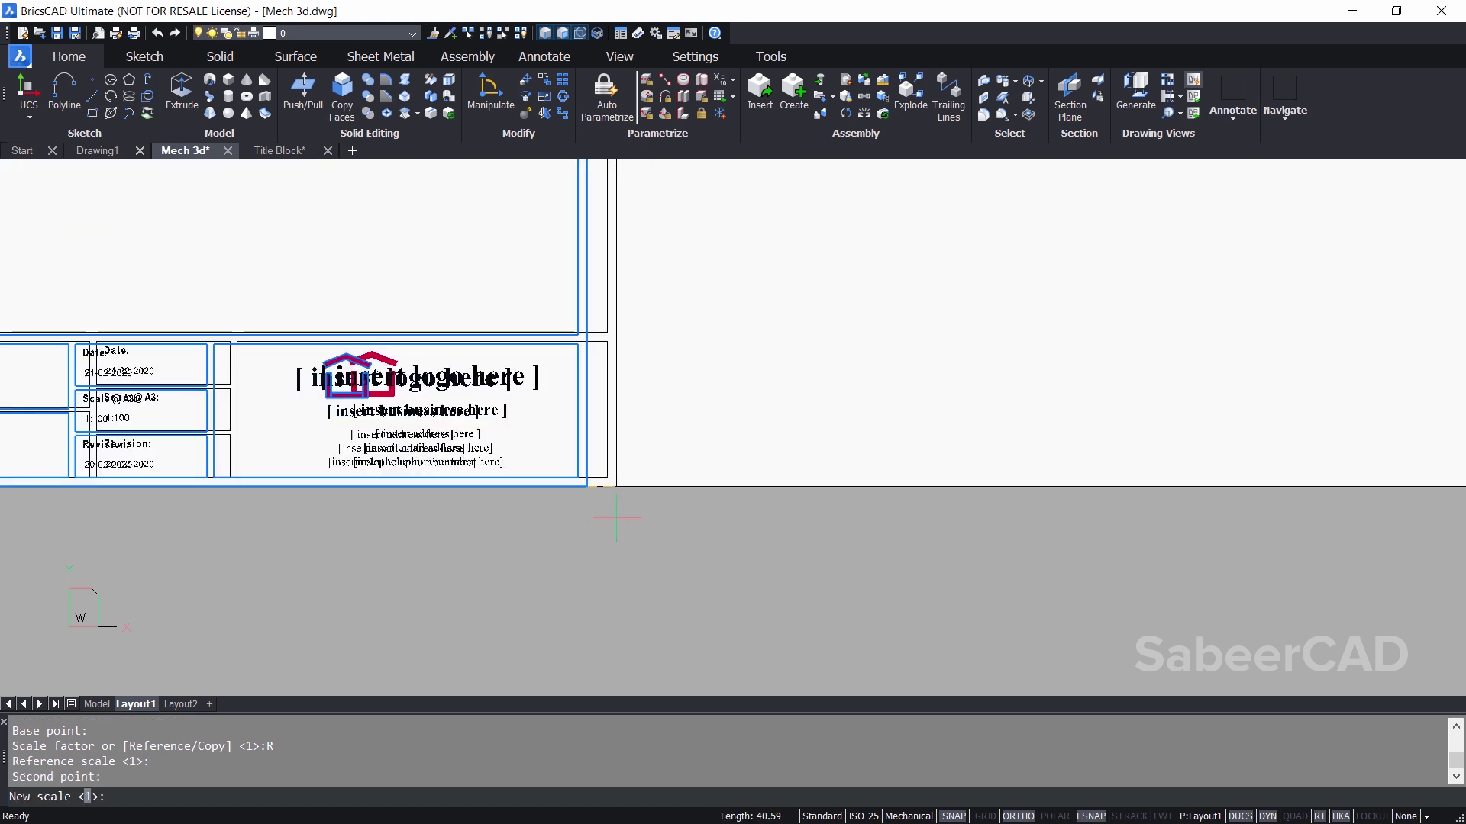
pyautogui.scroll(-4, 616, 517)
pyautogui.moveTo(616, 517)
pyautogui.mouseDown(button='middle')
pyautogui.moveTo(1040, 582)
pyautogui.moveTo(717, 583)
pyautogui.mouseUp(button='middle')
pyautogui.scroll(5, 867, 493)
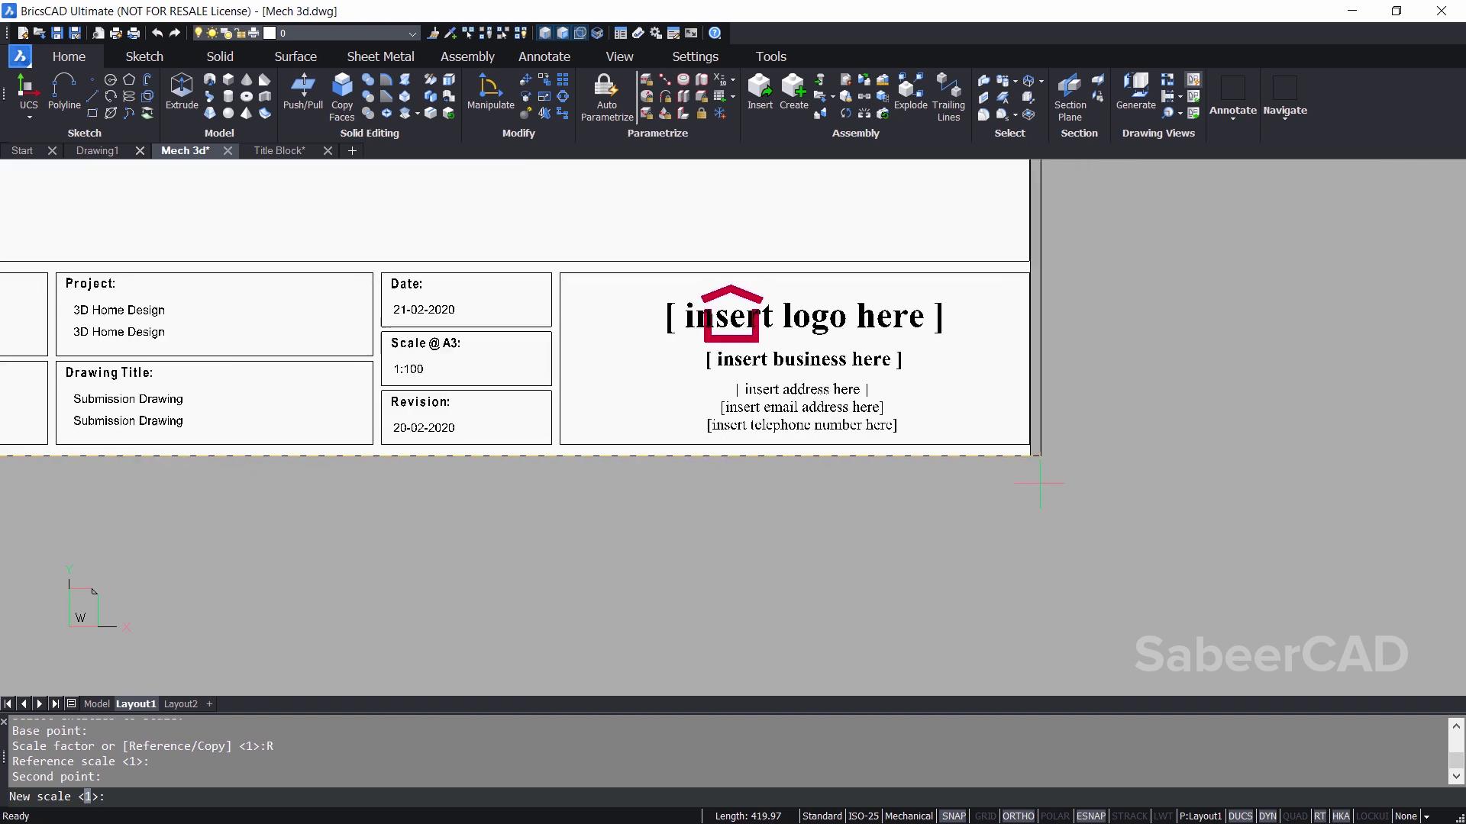
pyautogui.click(1029, 456)
pyautogui.scroll(-5, 1099, 608)
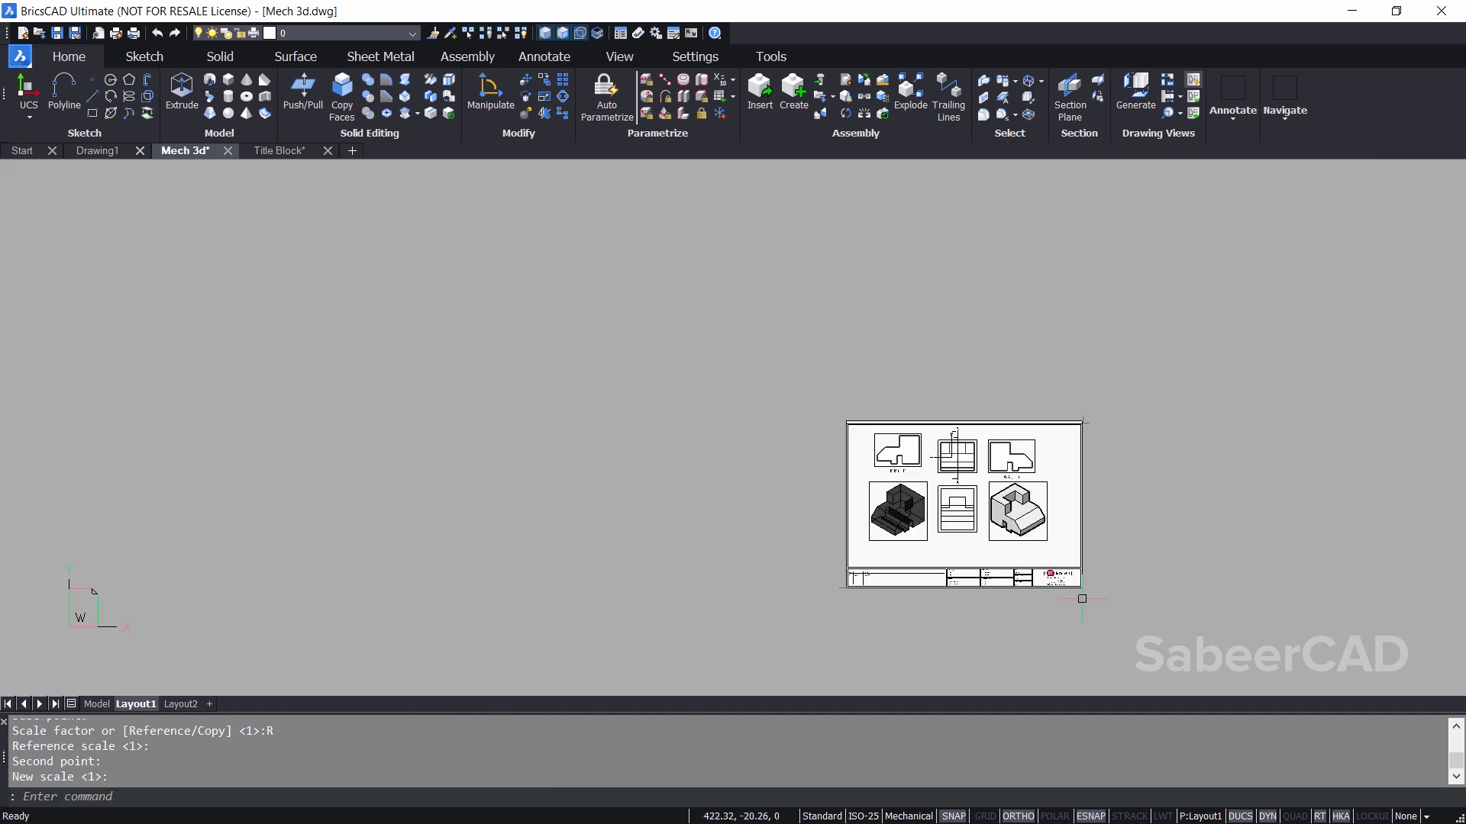
# Step: Set up printing of Layout1 with the plot area set to Layout, and preview the A3 sheet
pyautogui.scroll(3, 832, 577)
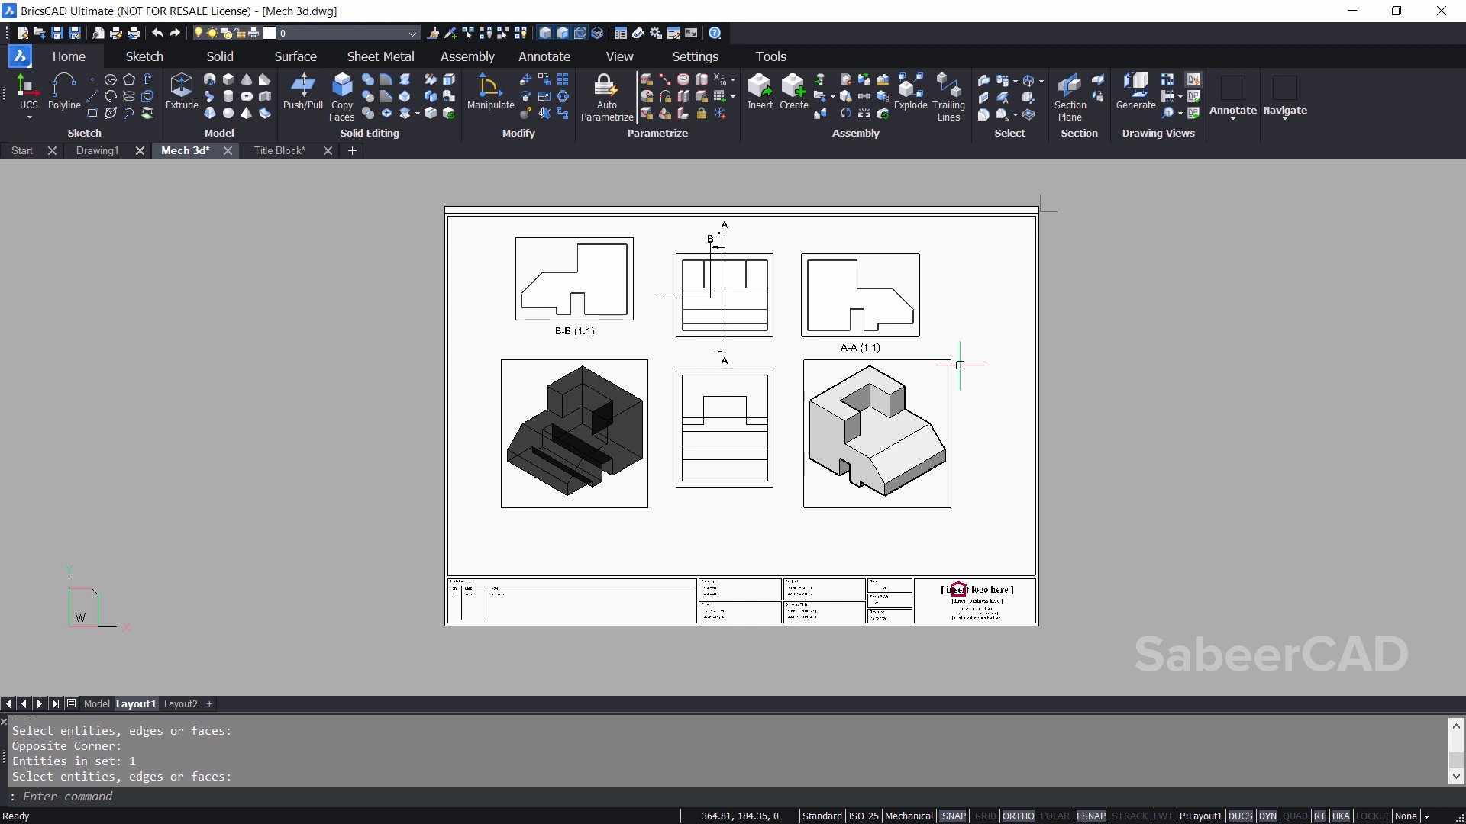
pyautogui.moveTo(959, 366)
pyautogui.mouseDown(button='middle')
pyautogui.moveTo(832, 362)
pyautogui.moveTo(841, 374)
pyautogui.mouseUp(button='middle')
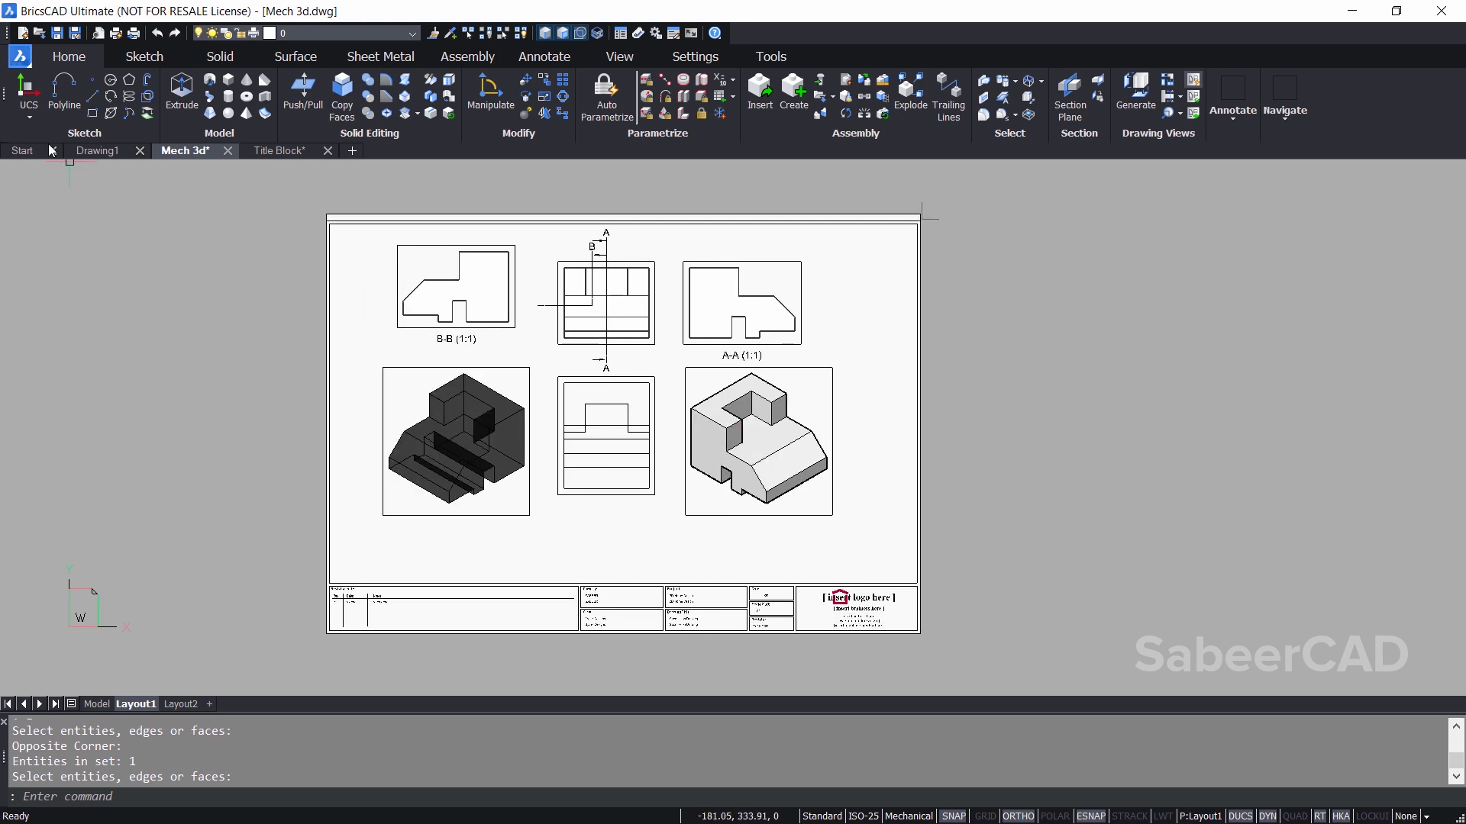
pyautogui.click(20, 55)
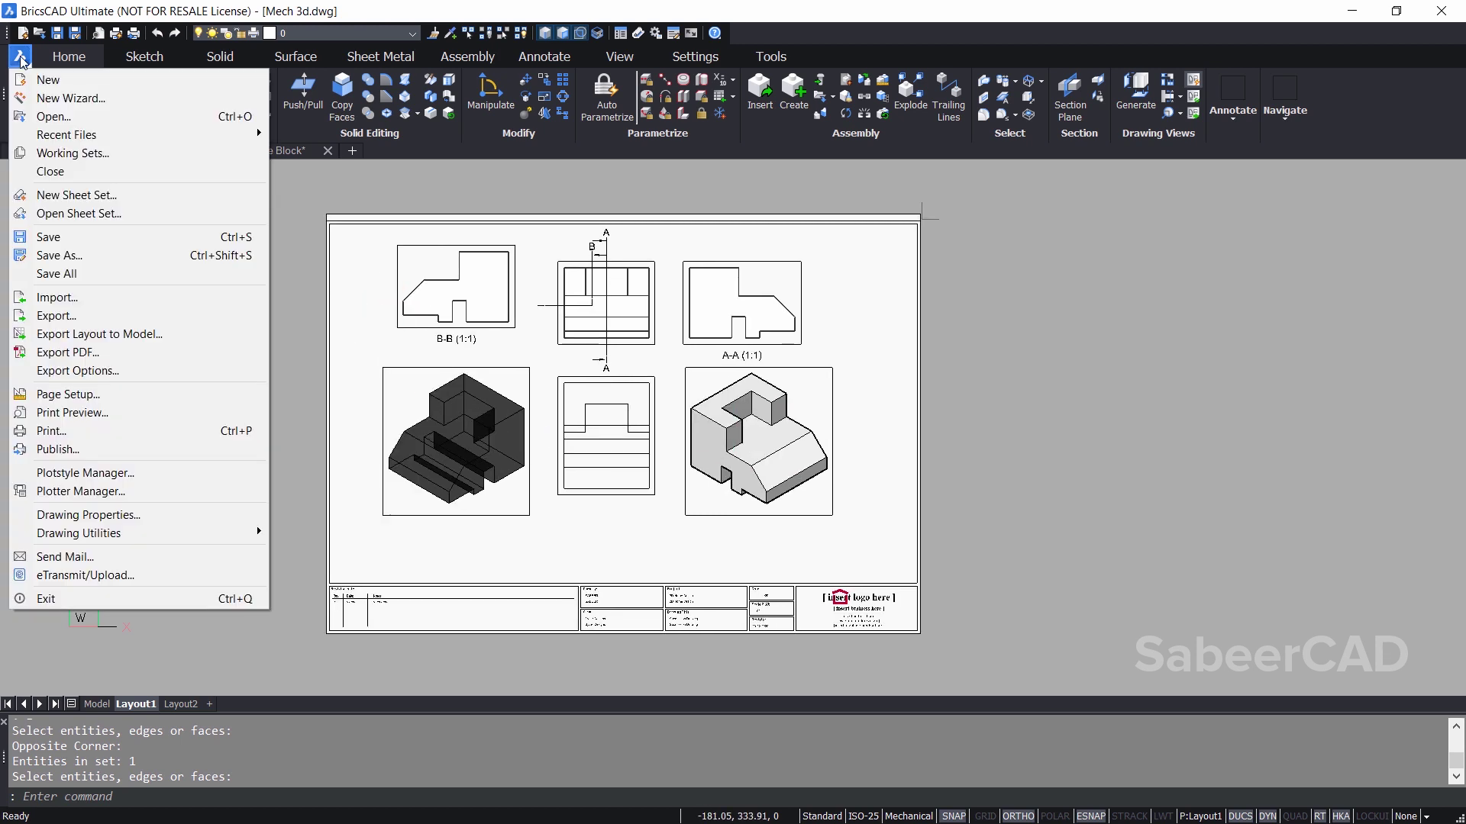
pyautogui.click(52, 431)
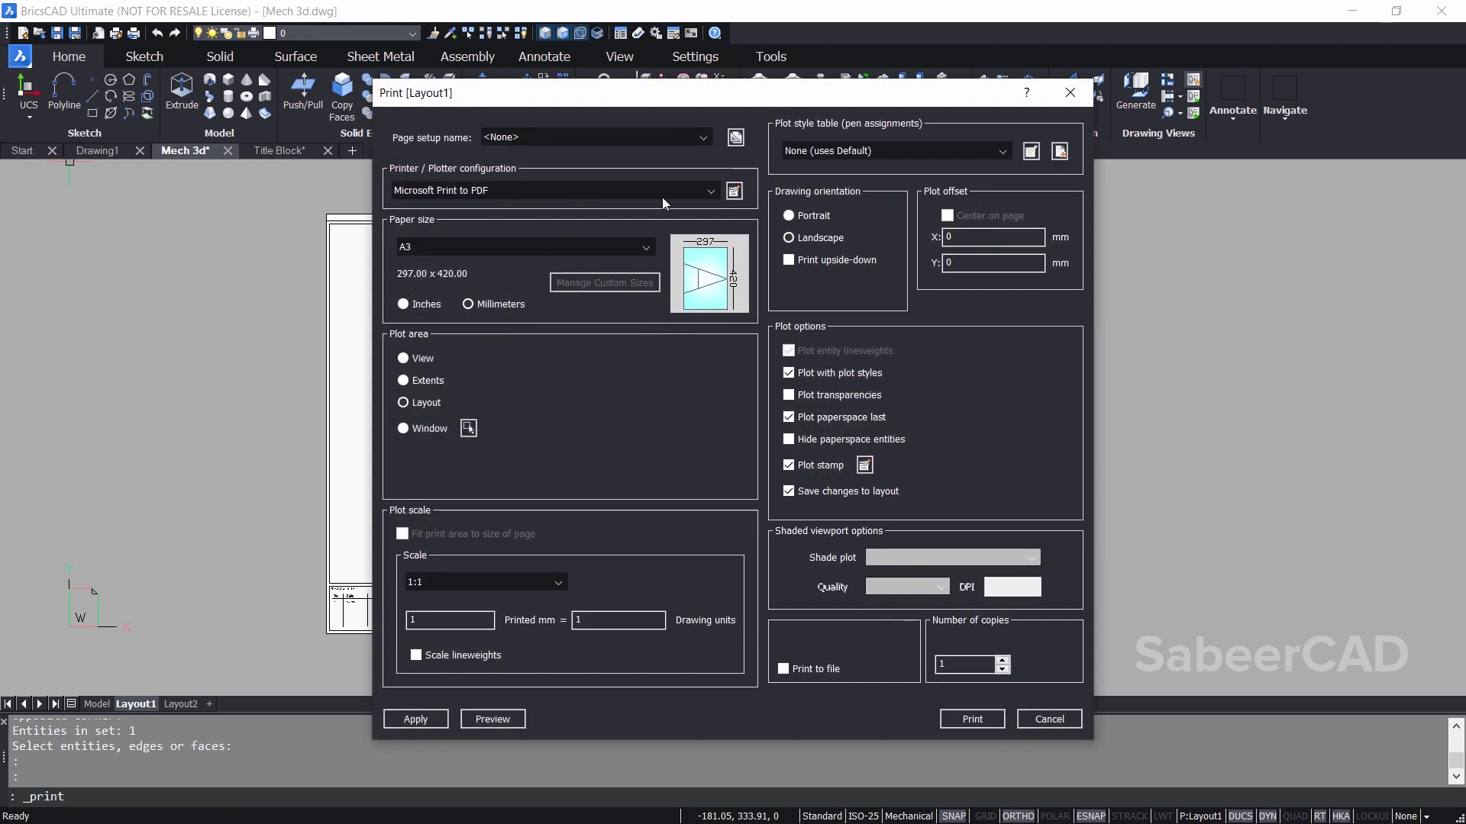
pyautogui.click(405, 403)
pyautogui.click(488, 715)
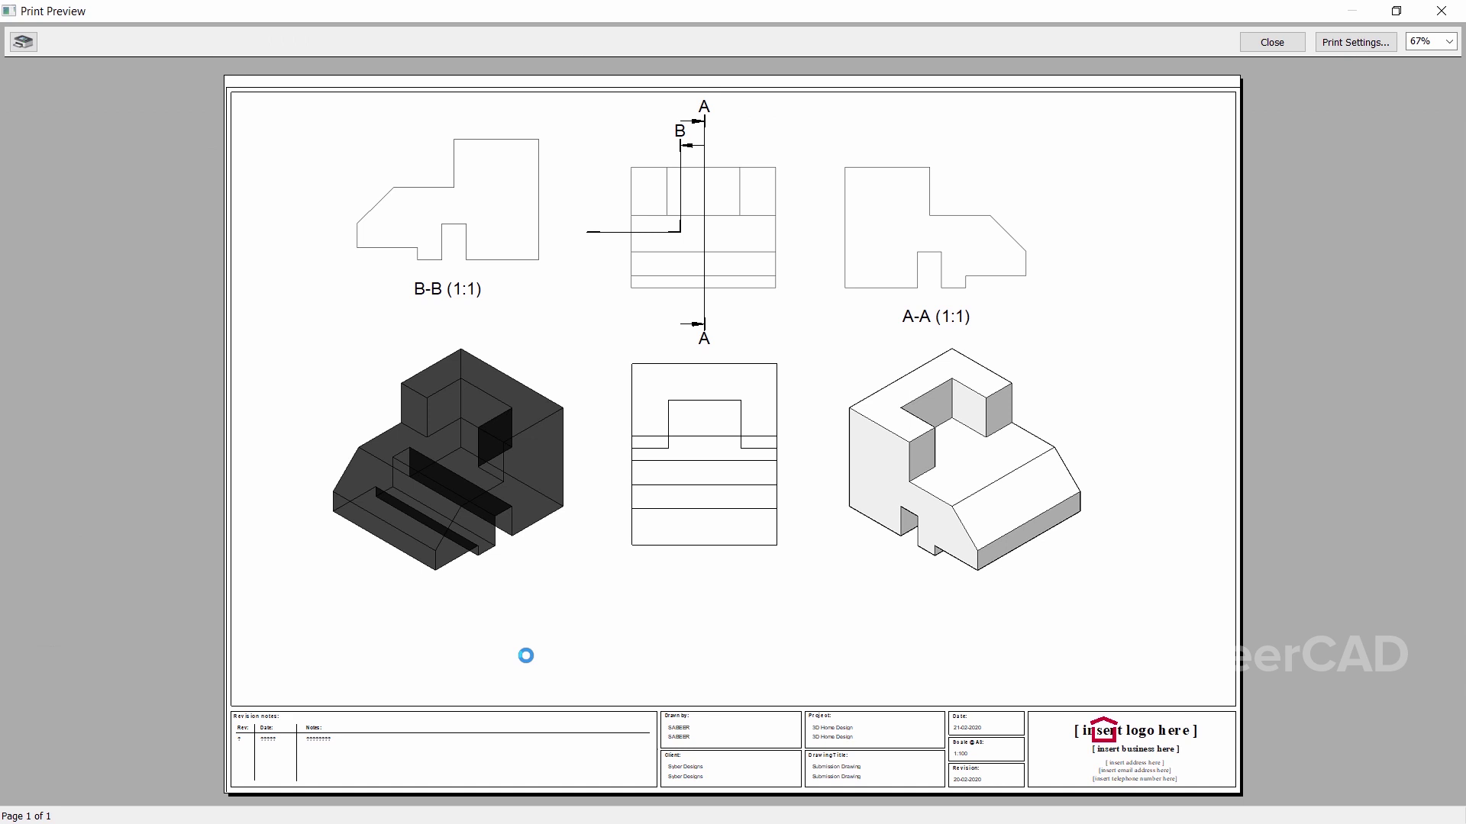
pyautogui.press('Escape')
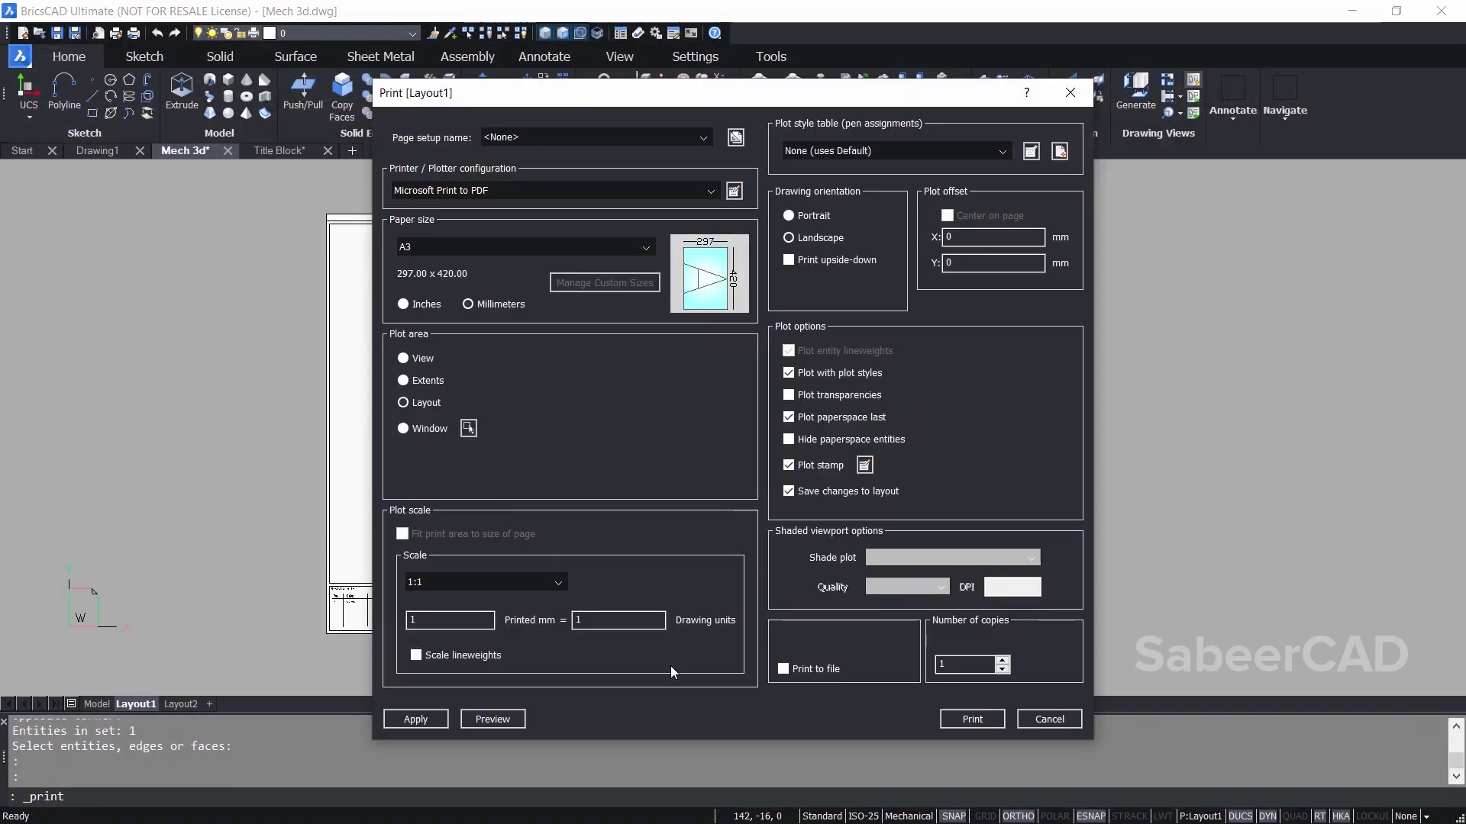
# Step: Print the layout to a PDF named MECHANICAL DRAWING on the Desktop
pyautogui.click(975, 722)
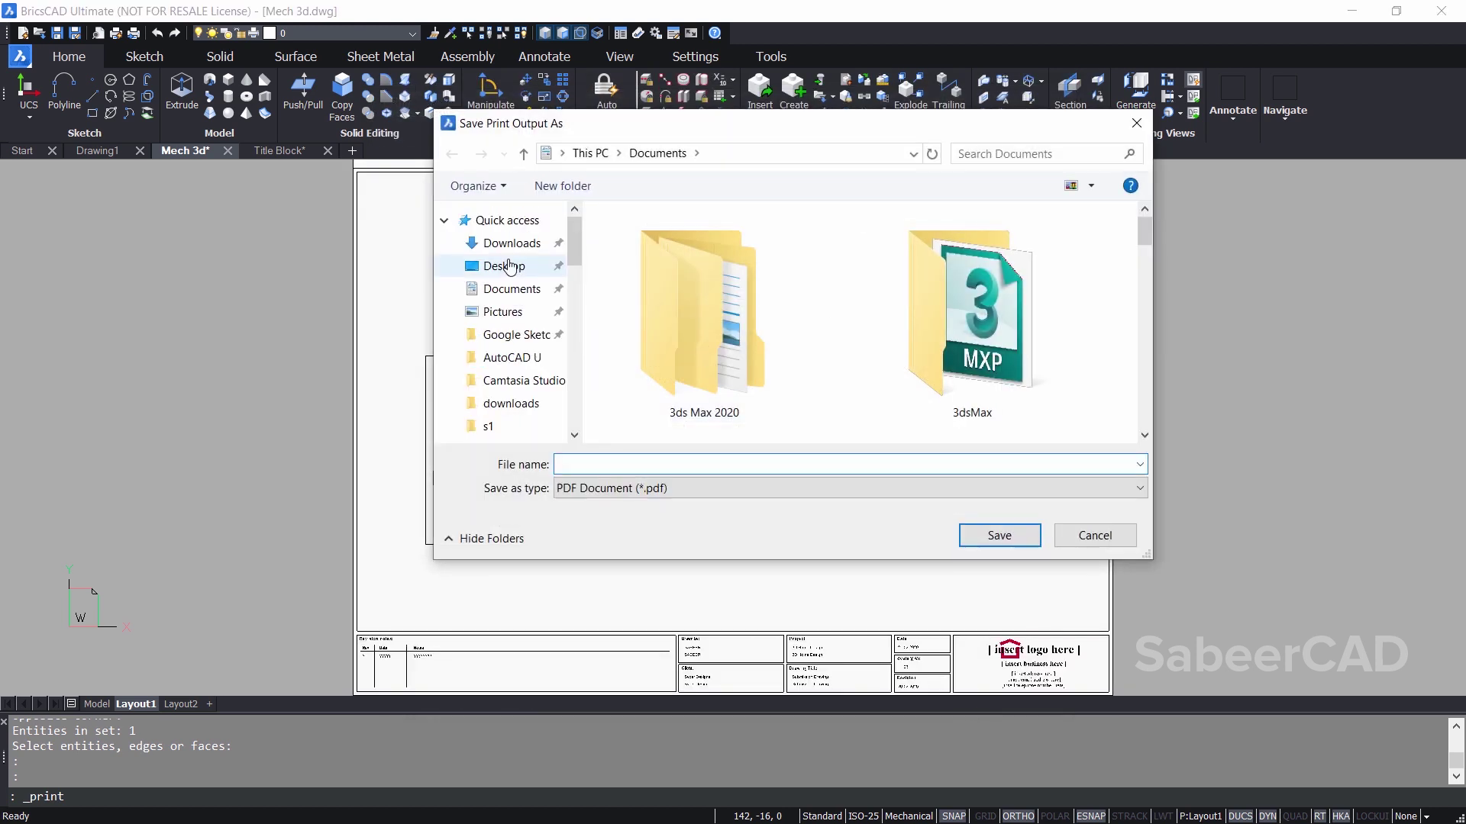
pyautogui.click(506, 267)
pyautogui.click(587, 466)
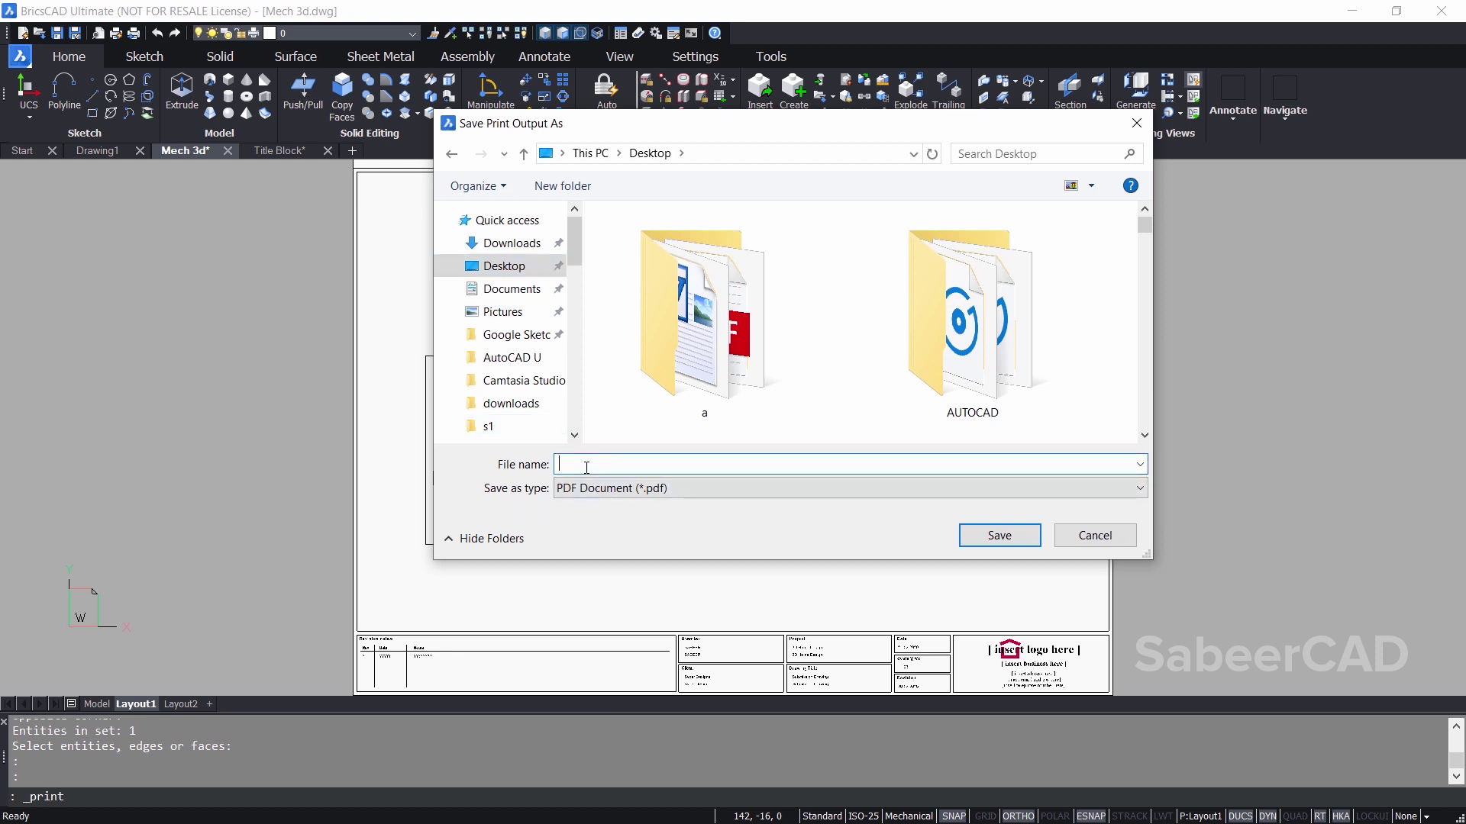
pyautogui.write('MECHANICAL DRAWING')
pyautogui.click(1024, 541)
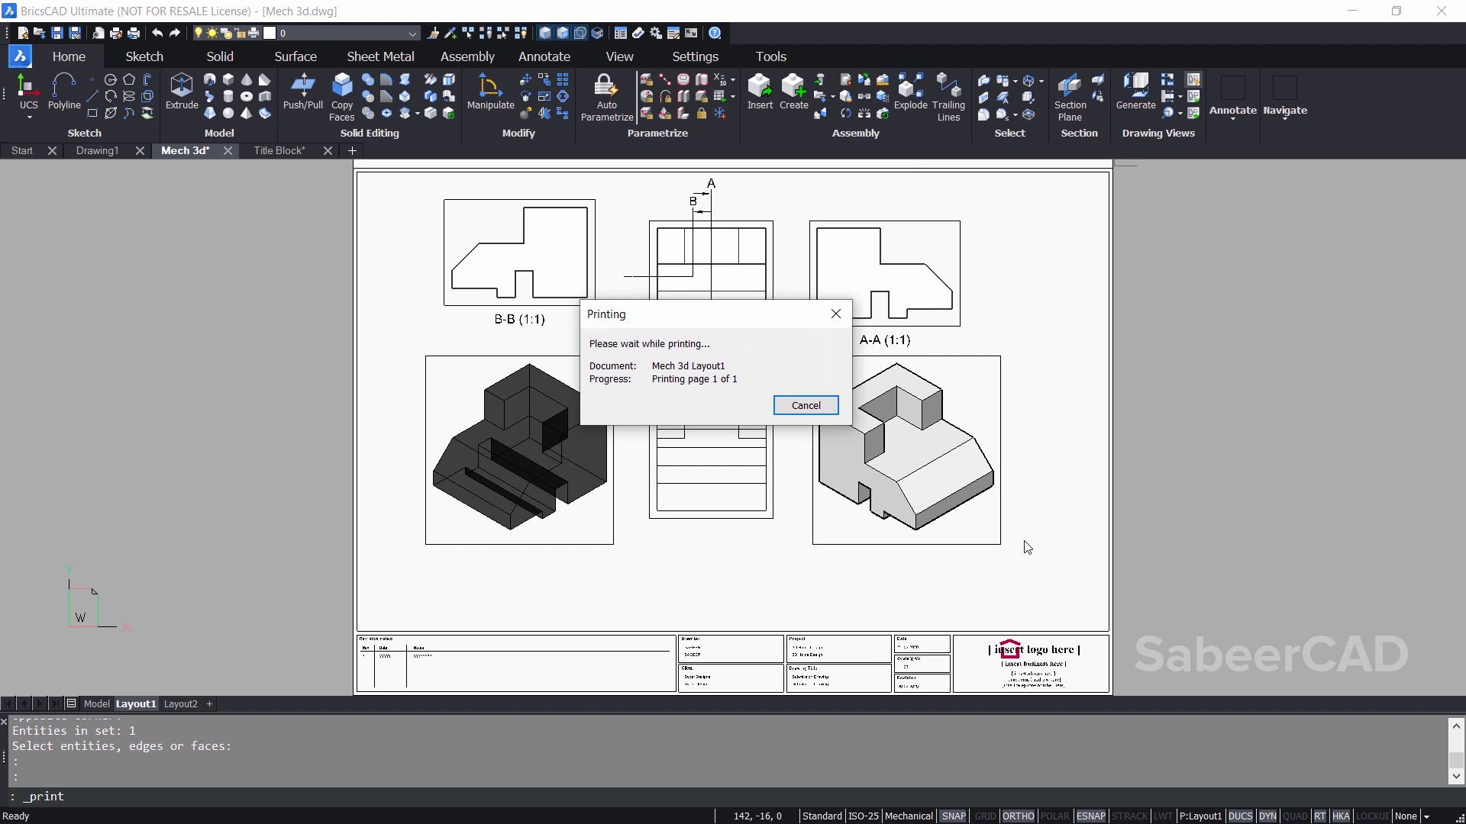
# Step: Open the MECHANICAL DRAWING PDF from the Desktop to examine the printed views and title block, and return to BricsCAD
pyautogui.click(1351, 11)
pyautogui.doubleClick(617, 539)
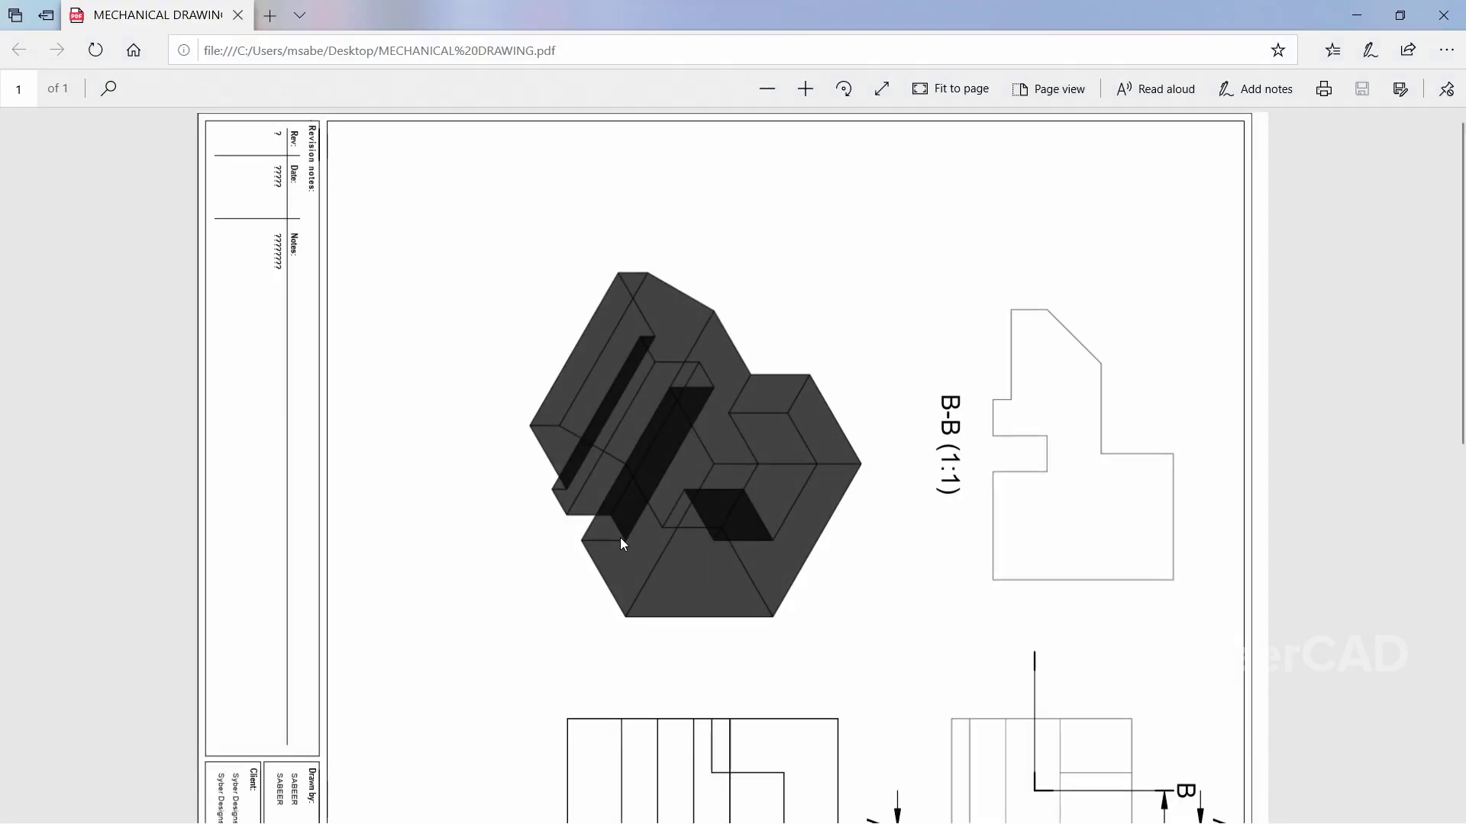
pyautogui.scroll(-10, 803, 510)
pyautogui.scroll(6, 803, 517)
pyautogui.scroll(-5, 805, 523)
pyautogui.scroll(9, 804, 524)
pyautogui.scroll(-7, 803, 526)
pyautogui.scroll(5, 802, 525)
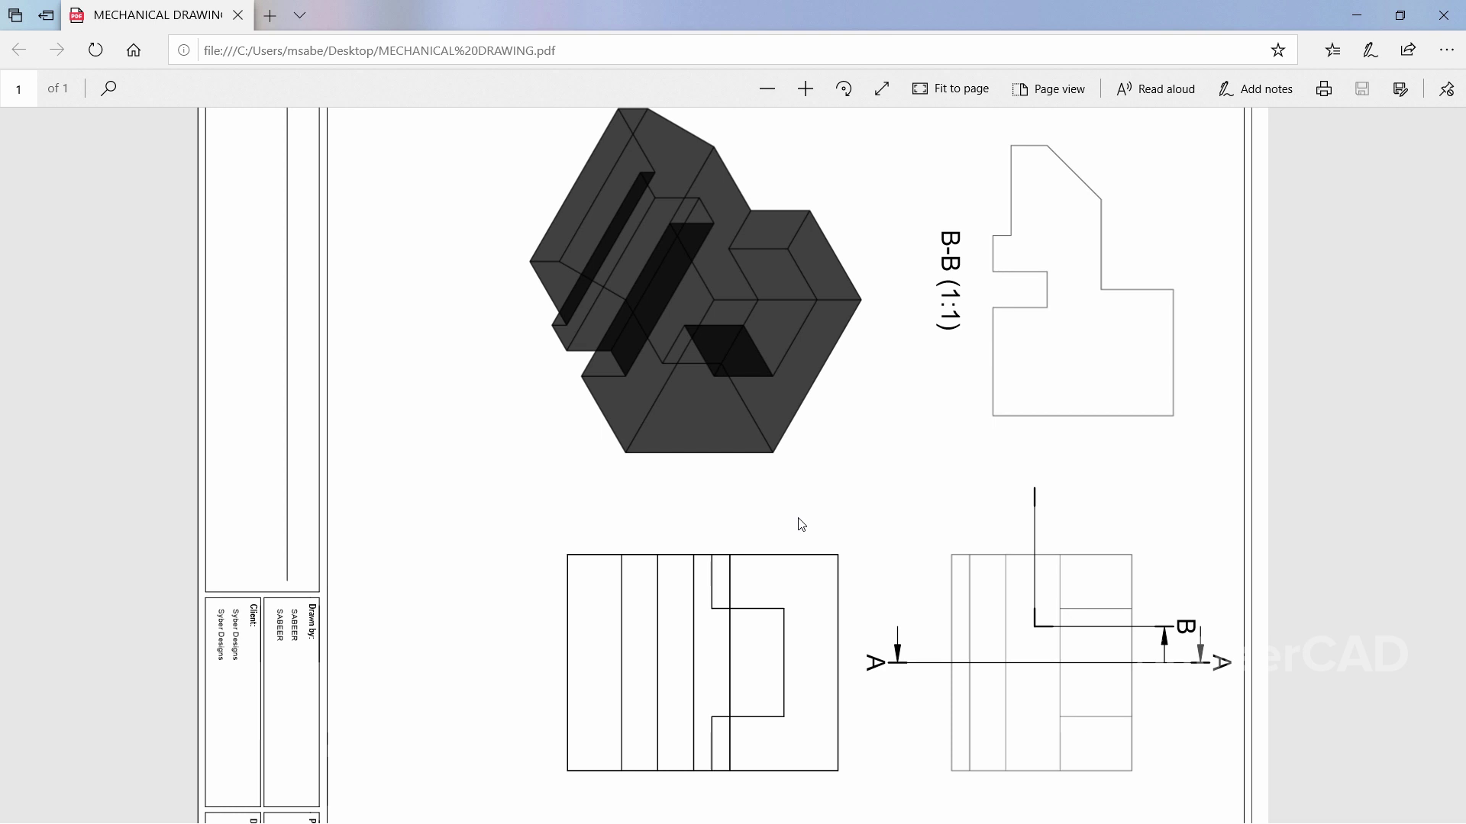
pyautogui.hotkey('alt', 'Tab')
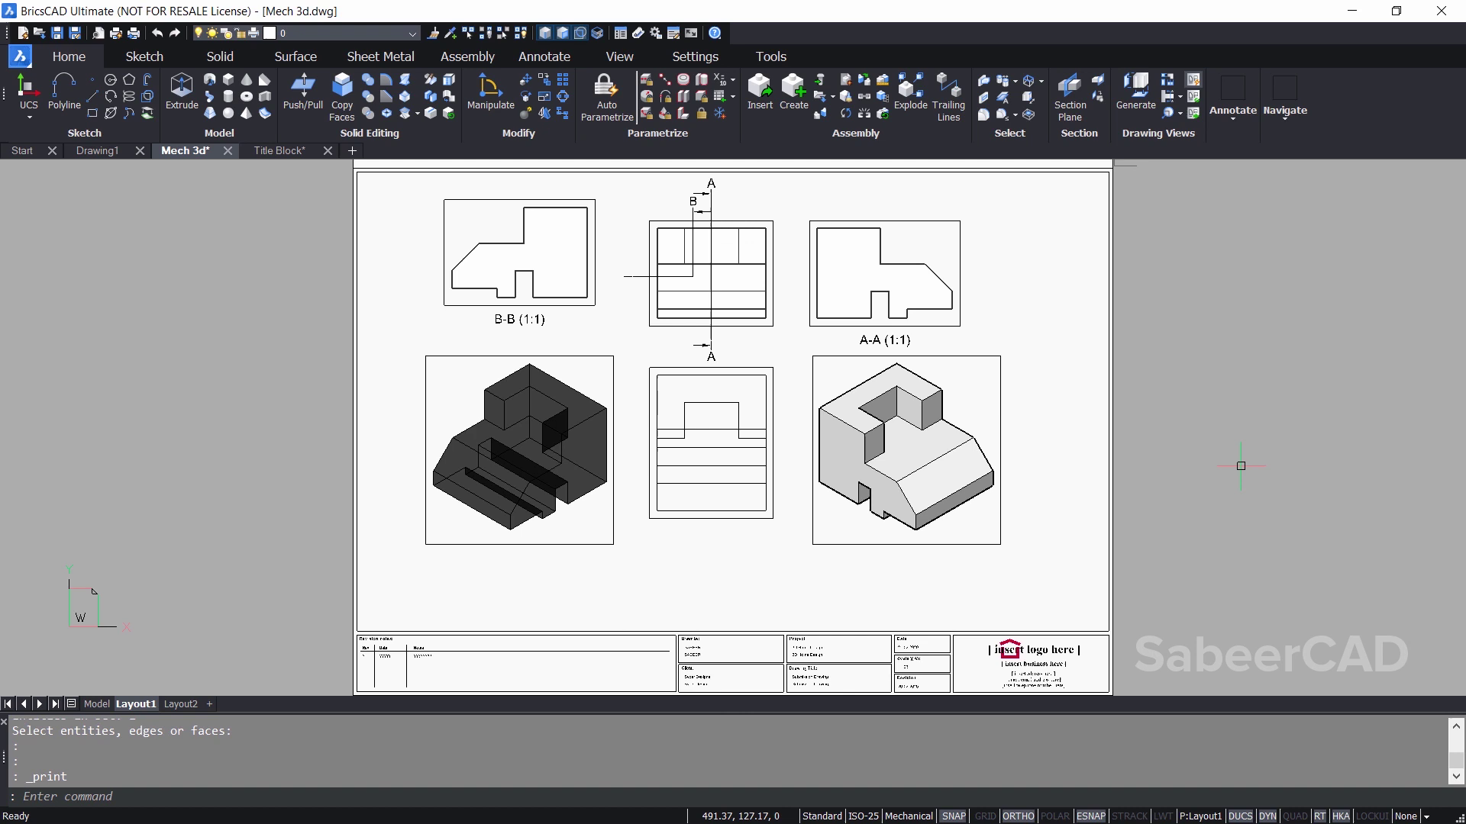